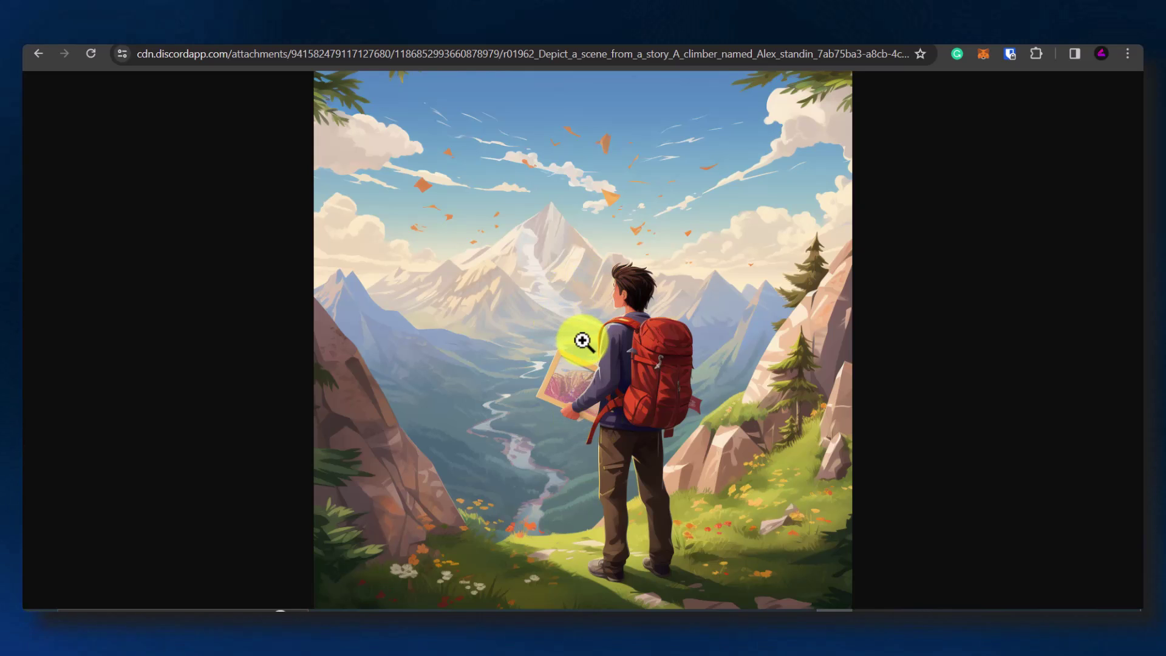
# Open the context menu for the backpacker-over-mountains image in Chrome.
pyautogui.rightClick(554, 264)
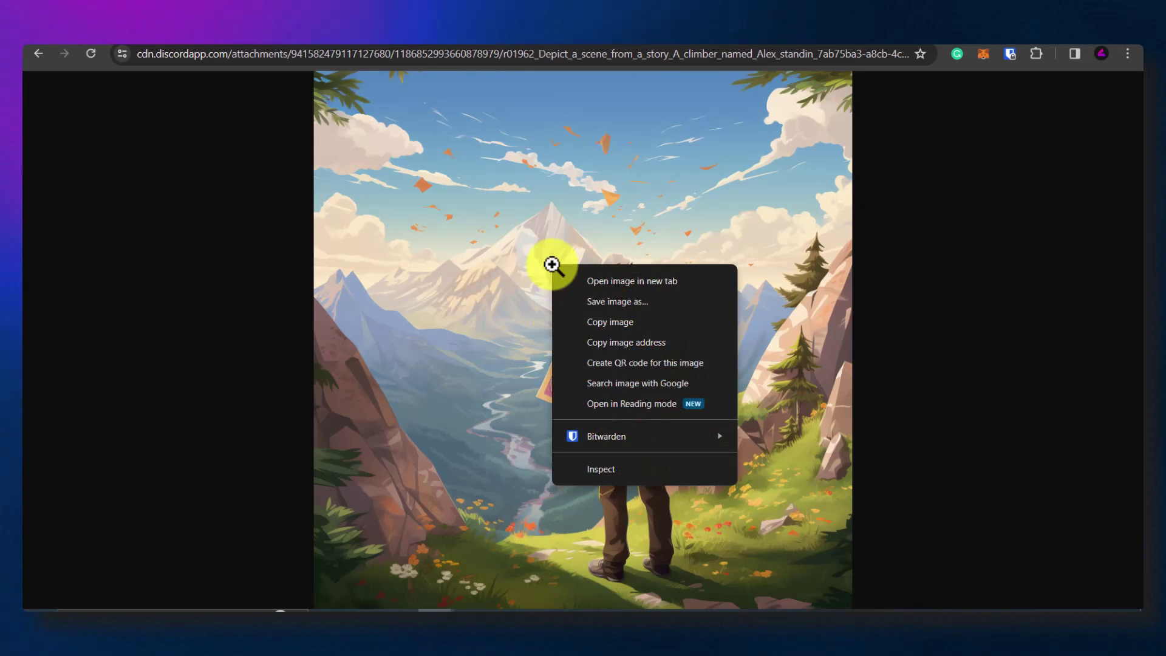
# Copy the hiker image from Chrome, paste it onto Canva's first video page, and open Edit photo.
pyautogui.click(607, 322)
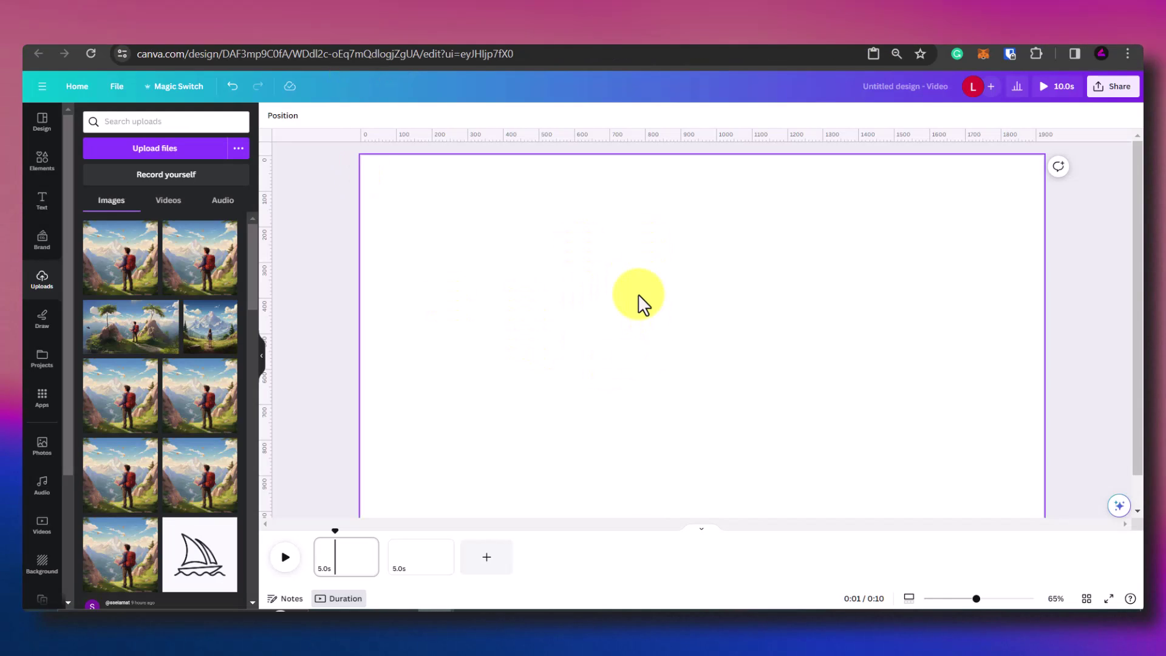
pyautogui.rightClick(638, 294)
pyautogui.click(656, 351)
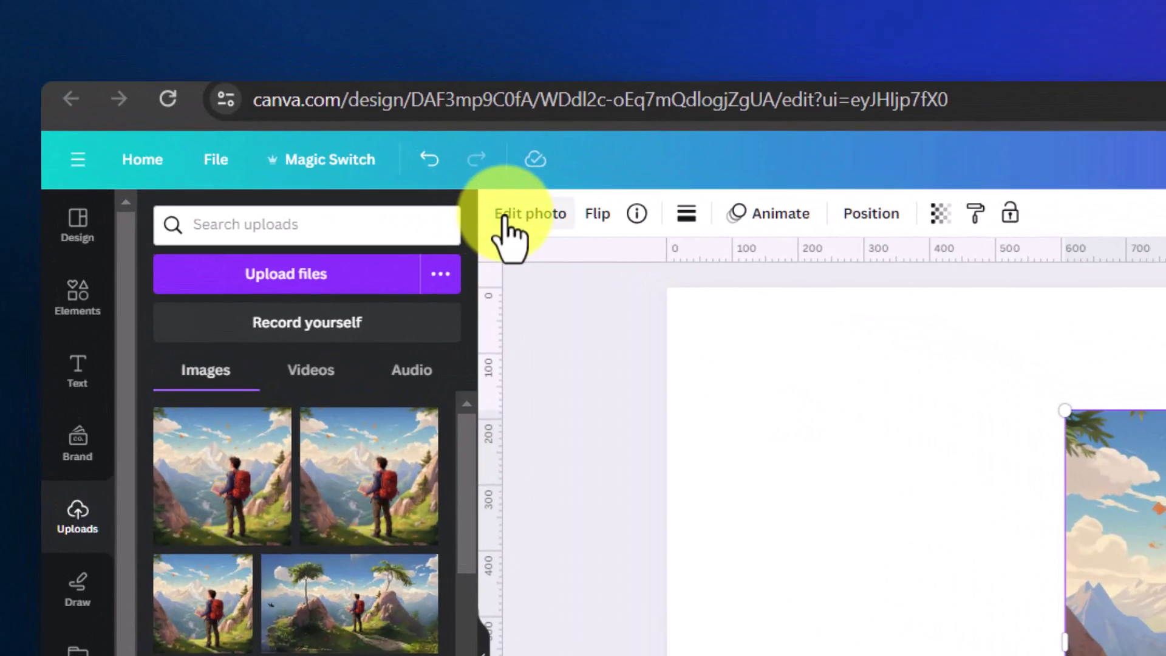
pyautogui.click(278, 117)
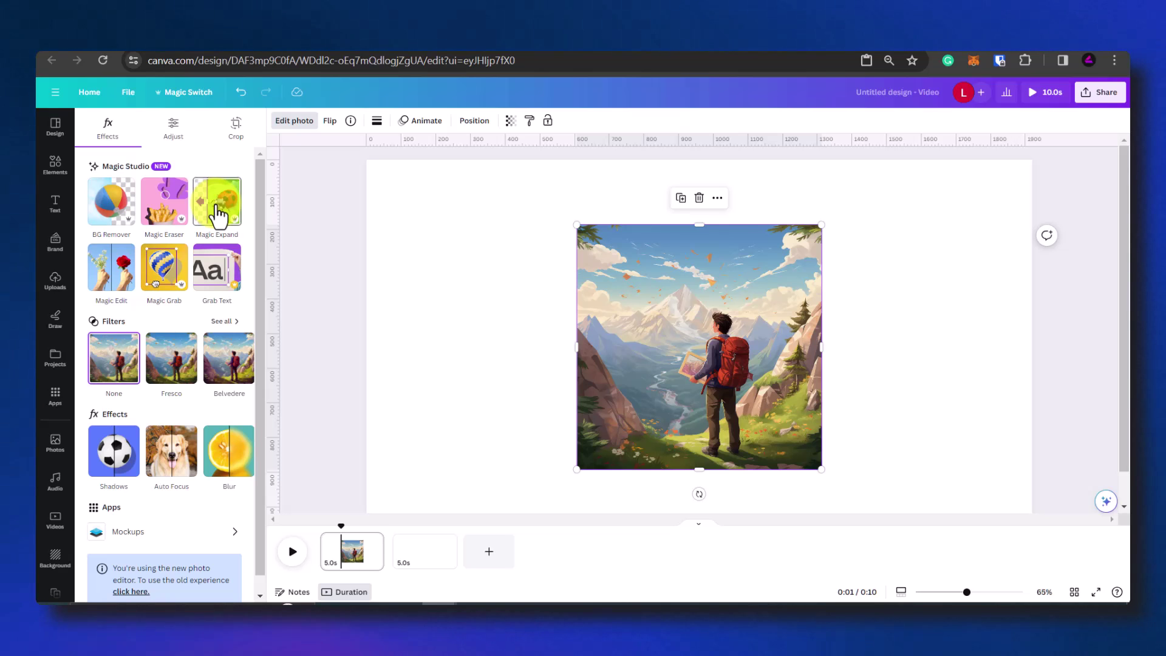
# Run Magic Expand on the hiker image with the Whole Page size.
pyautogui.click(217, 210)
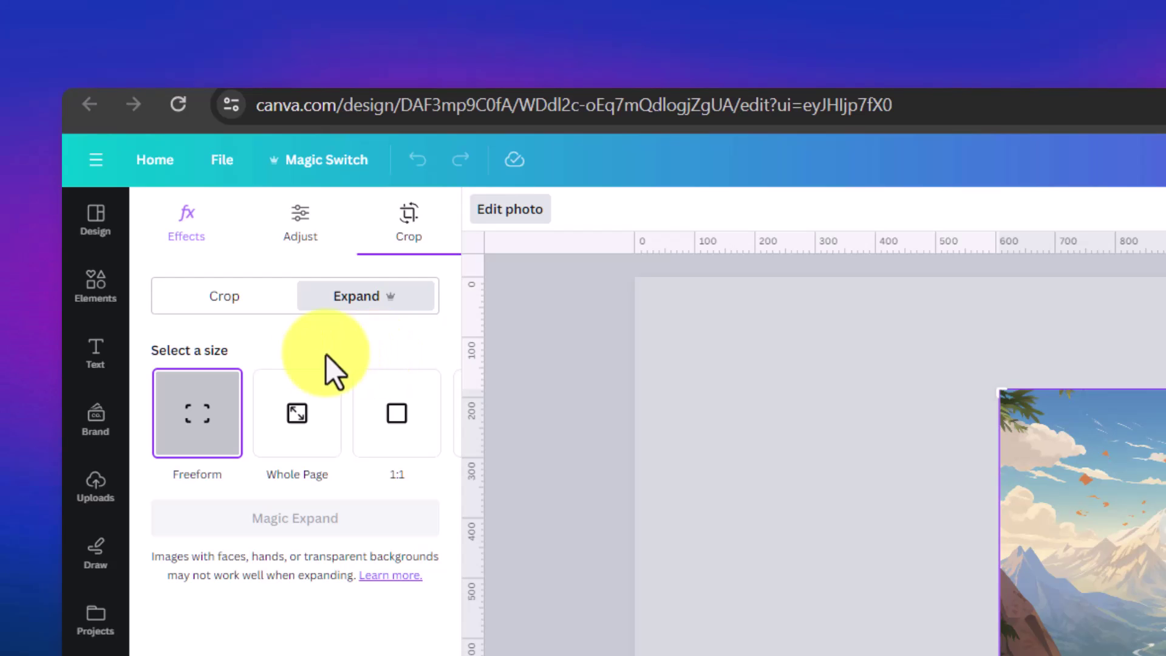
pyautogui.click(289, 432)
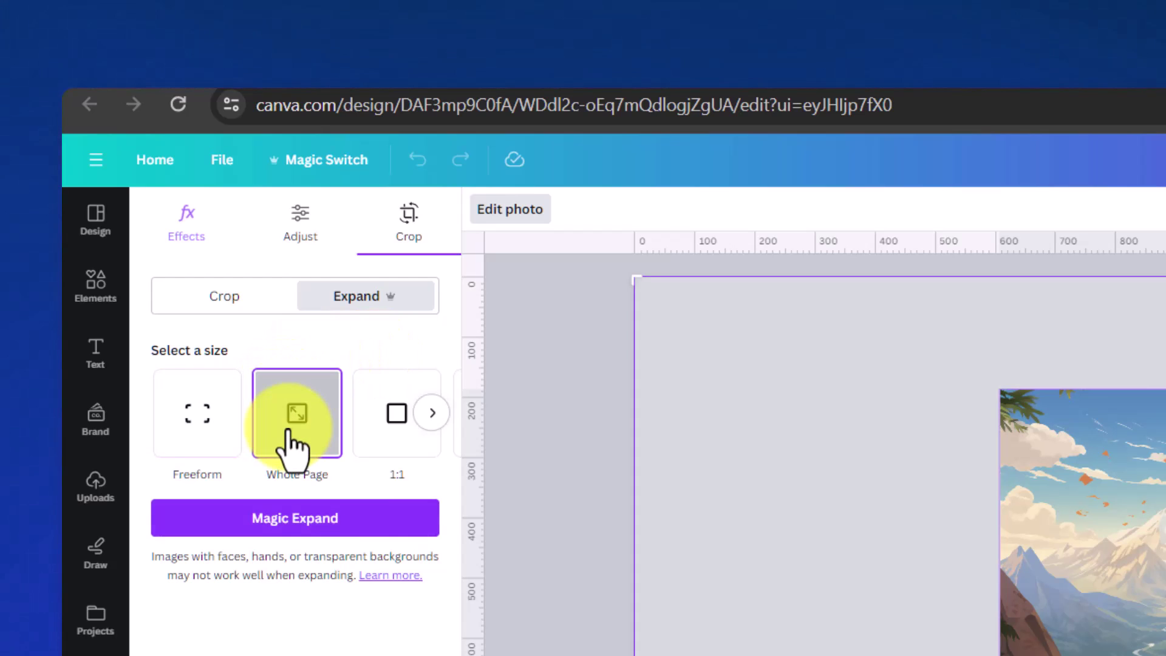
pyautogui.click(395, 528)
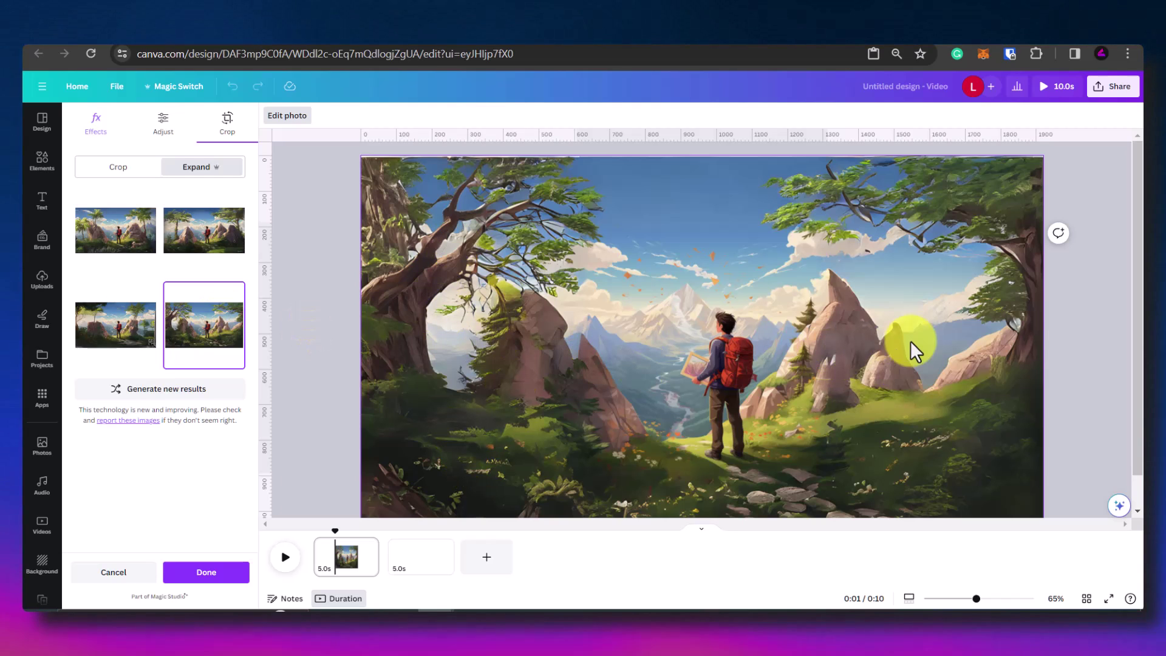
# Generate new expand results and pick the fourth, with palm-topped rocks flanking the hiker.
pyautogui.click(191, 391)
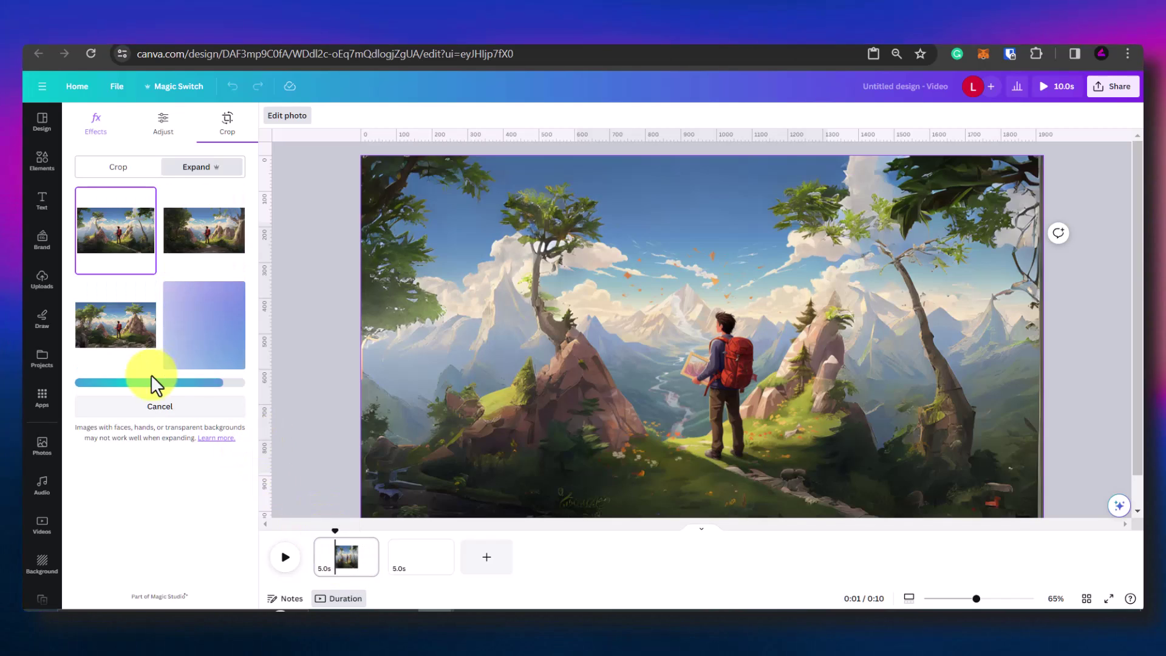
pyautogui.click(211, 245)
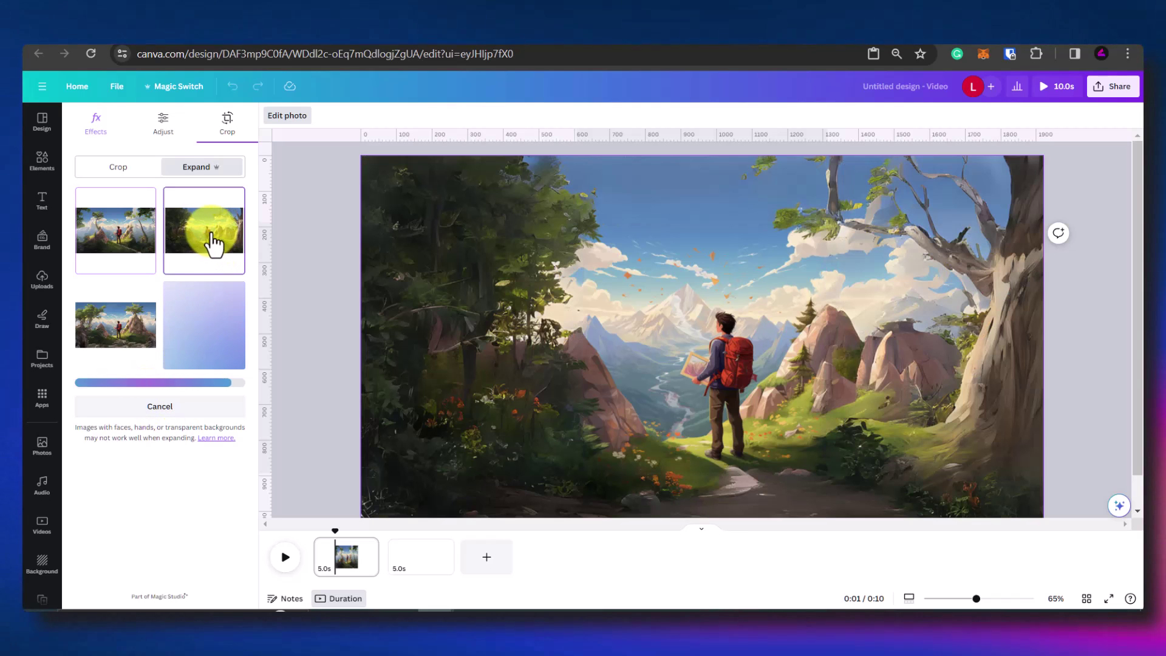
pyautogui.click(105, 334)
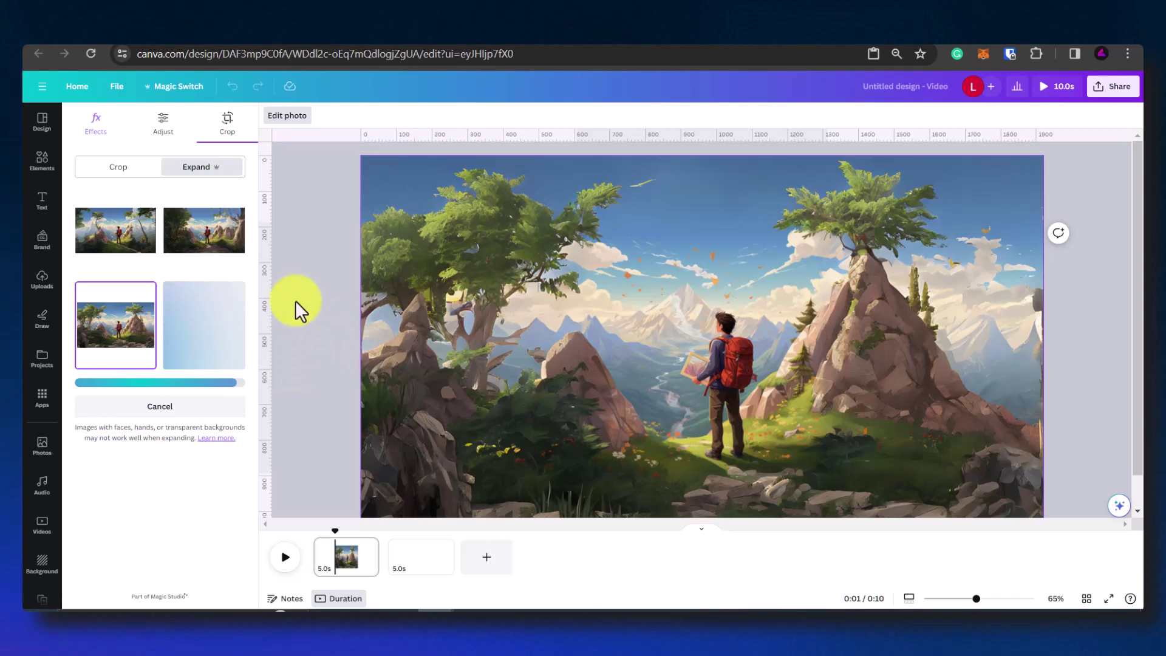
pyautogui.click(207, 334)
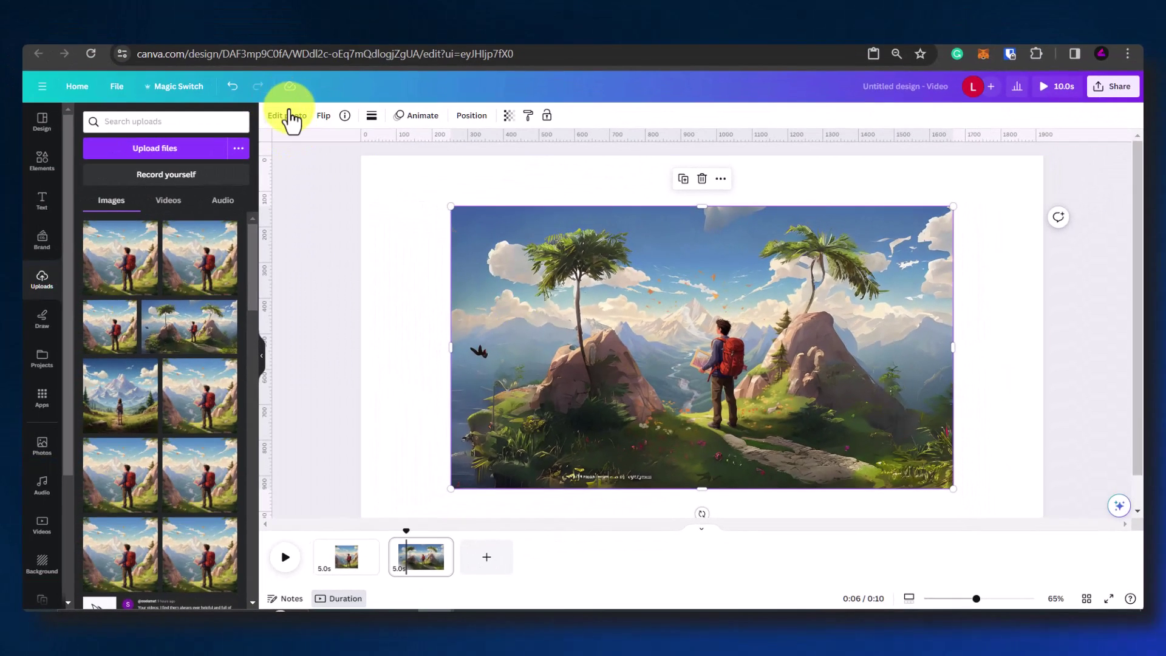
# Brush out the watermark text at the landscape's bottom with Magic Eraser.
pyautogui.click(291, 116)
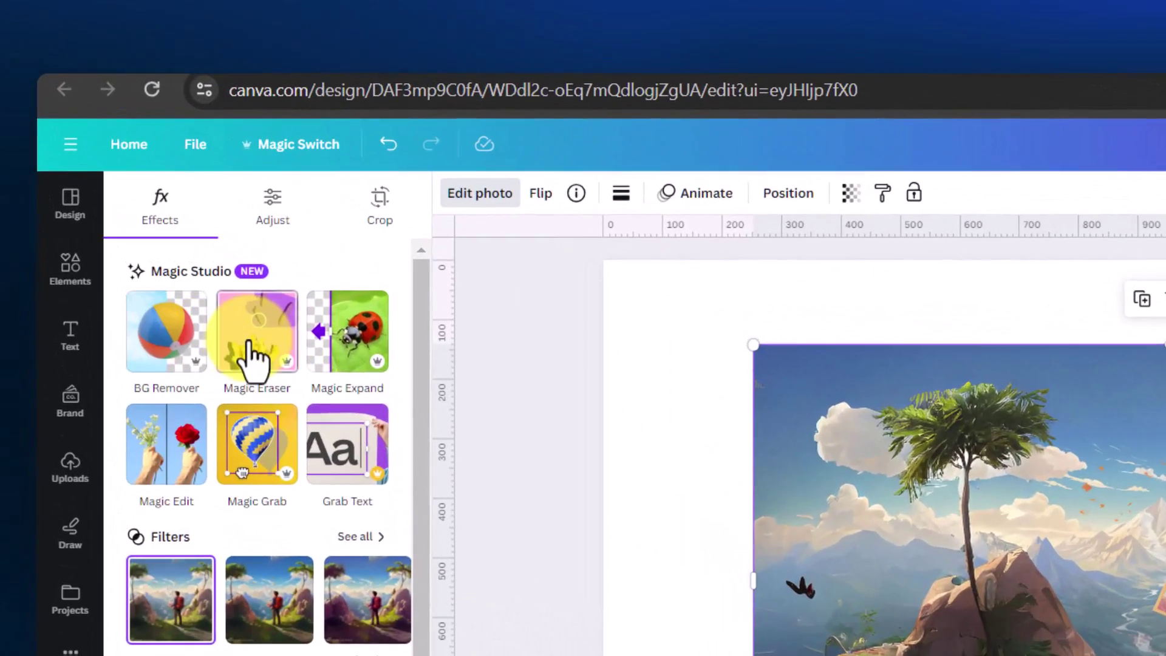
pyautogui.click(152, 203)
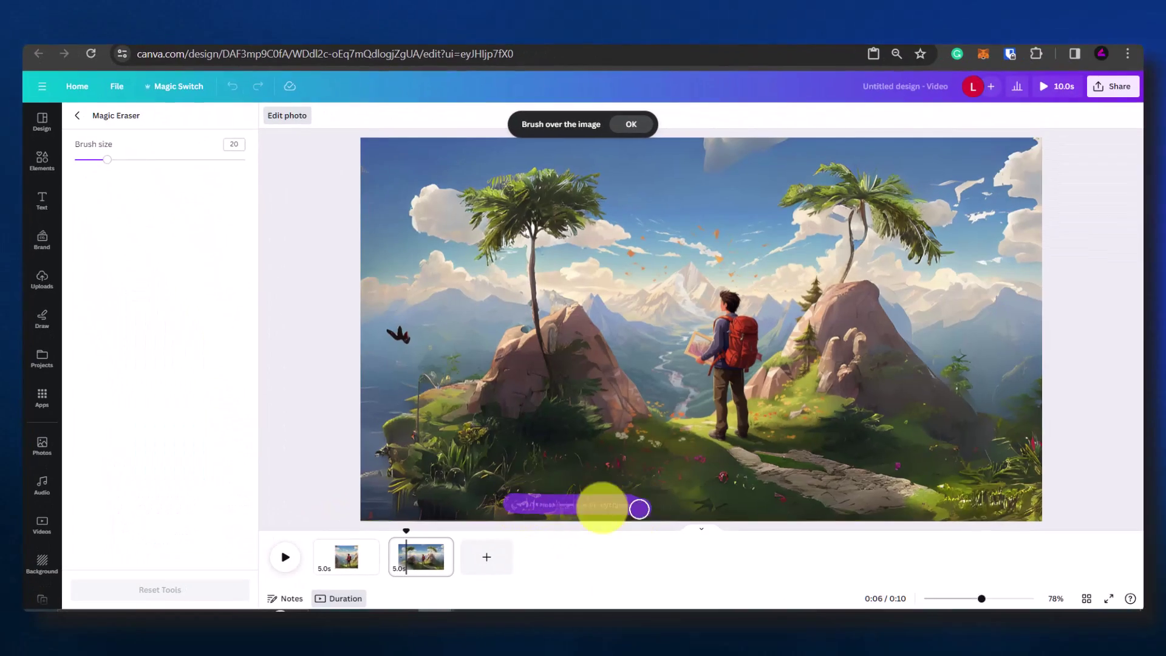
pyautogui.moveTo(639, 509)
pyautogui.mouseDown()
pyautogui.moveTo(526, 484)
pyautogui.moveTo(510, 492)
pyautogui.moveTo(534, 493)
pyautogui.mouseUp()
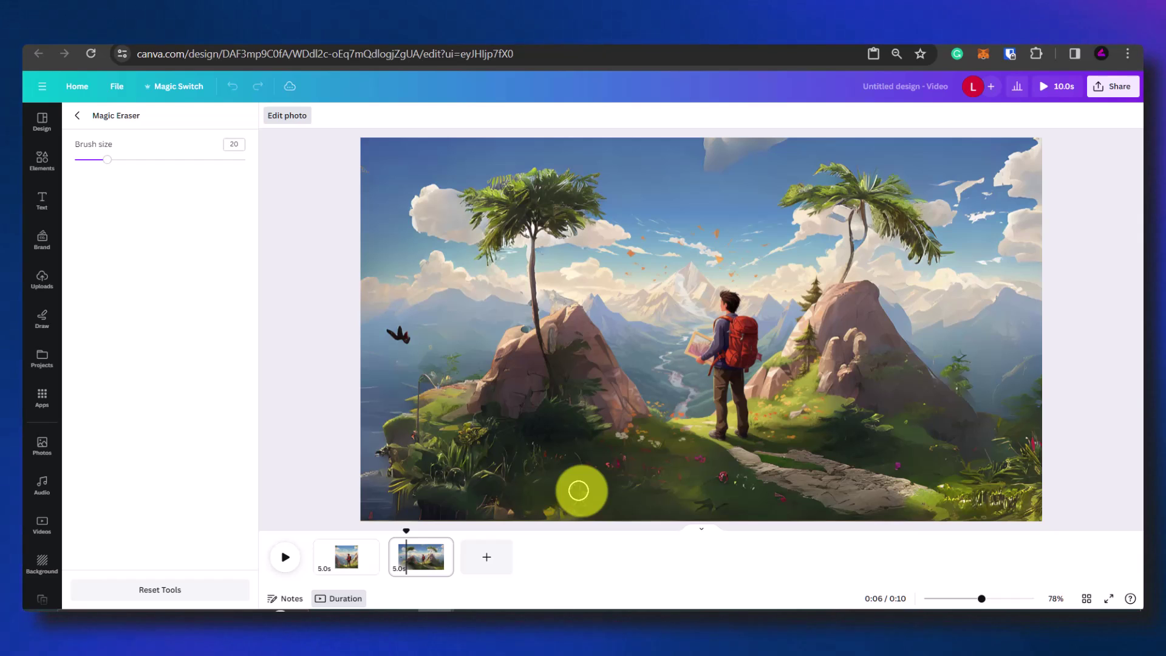
pyautogui.press('Escape')
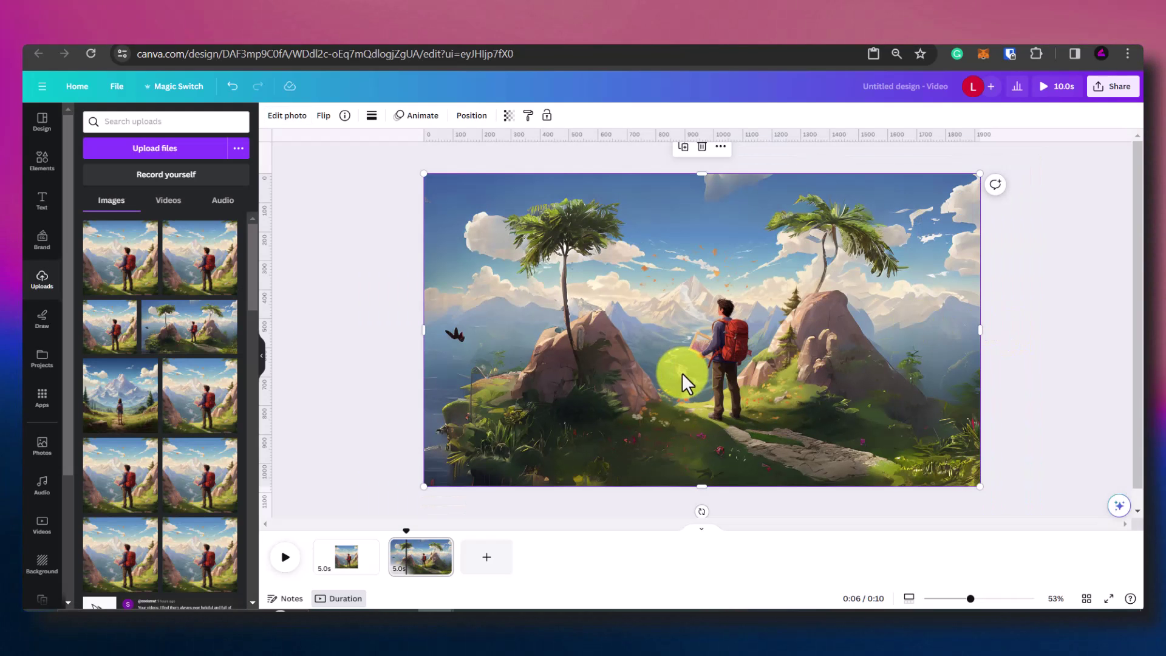
# Add a third page with a pasted copy of the landscape, then reselect page 2's photo.
pyautogui.click(486, 557)
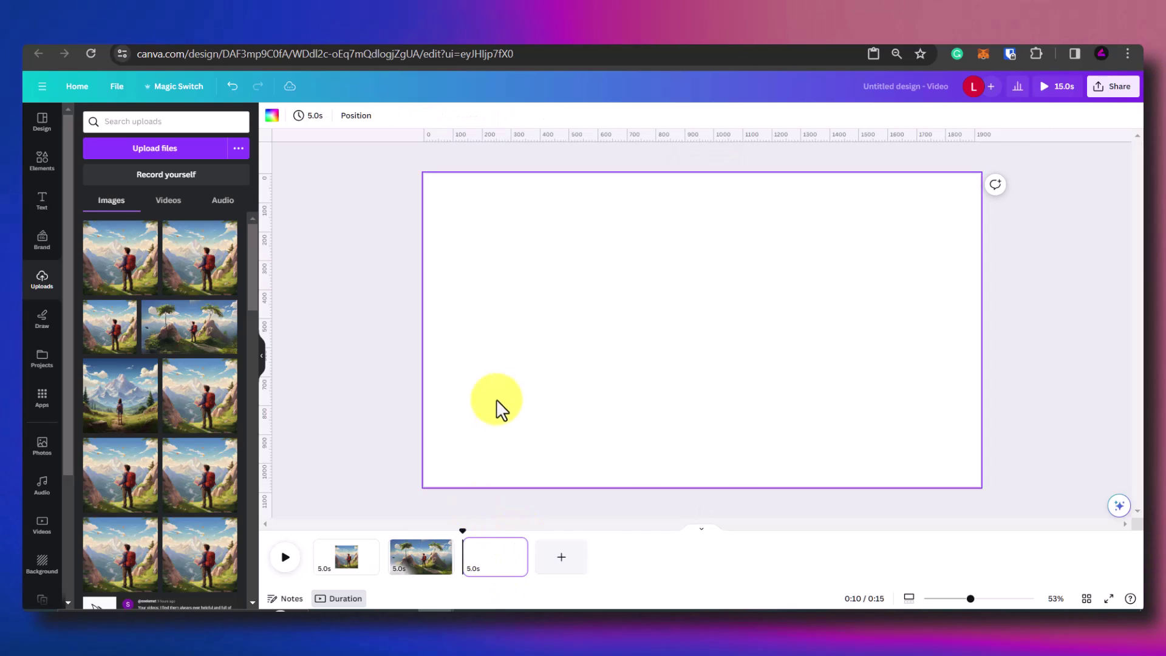
pyautogui.hotkey('ctrl', 'v')
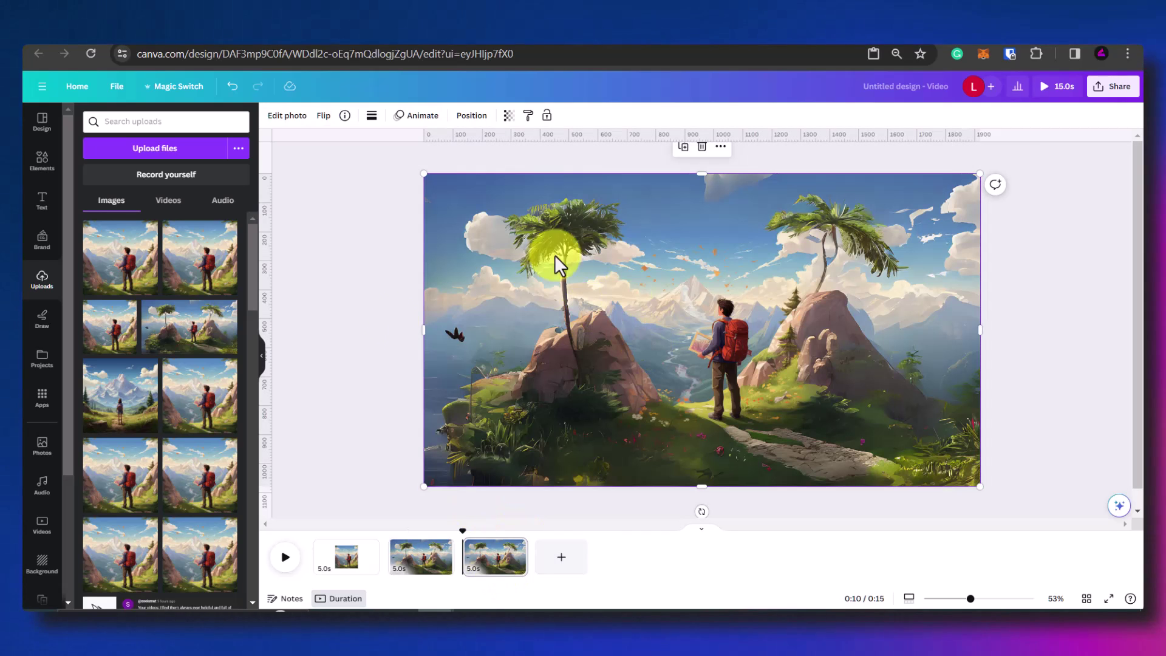
pyautogui.click(413, 565)
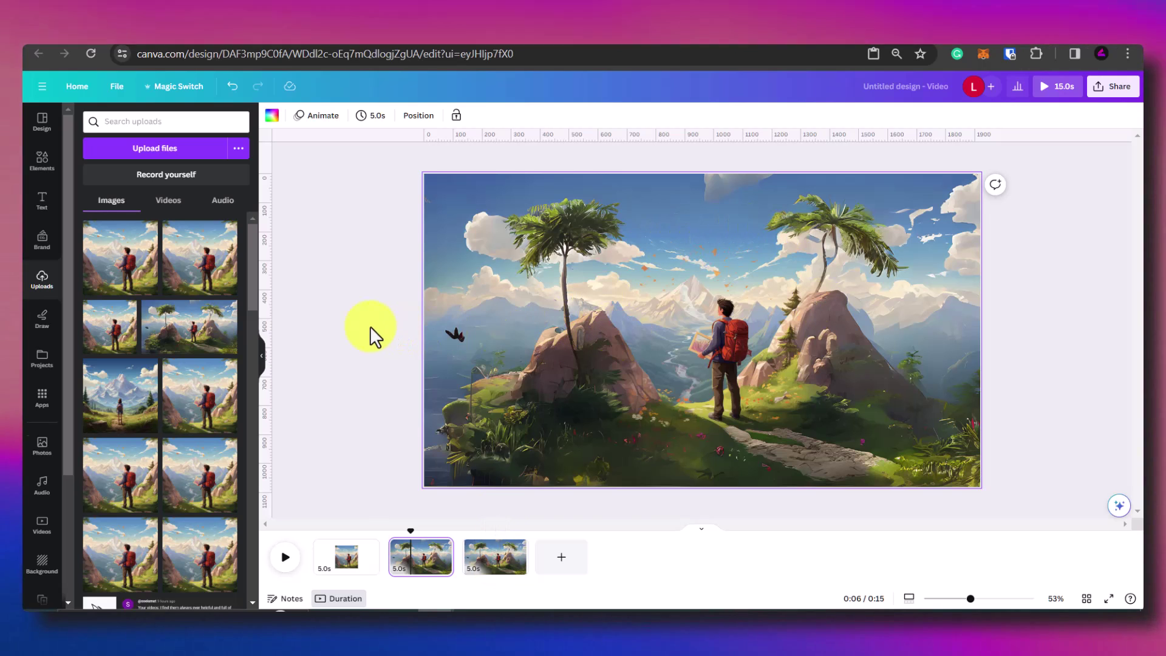
pyautogui.click(448, 250)
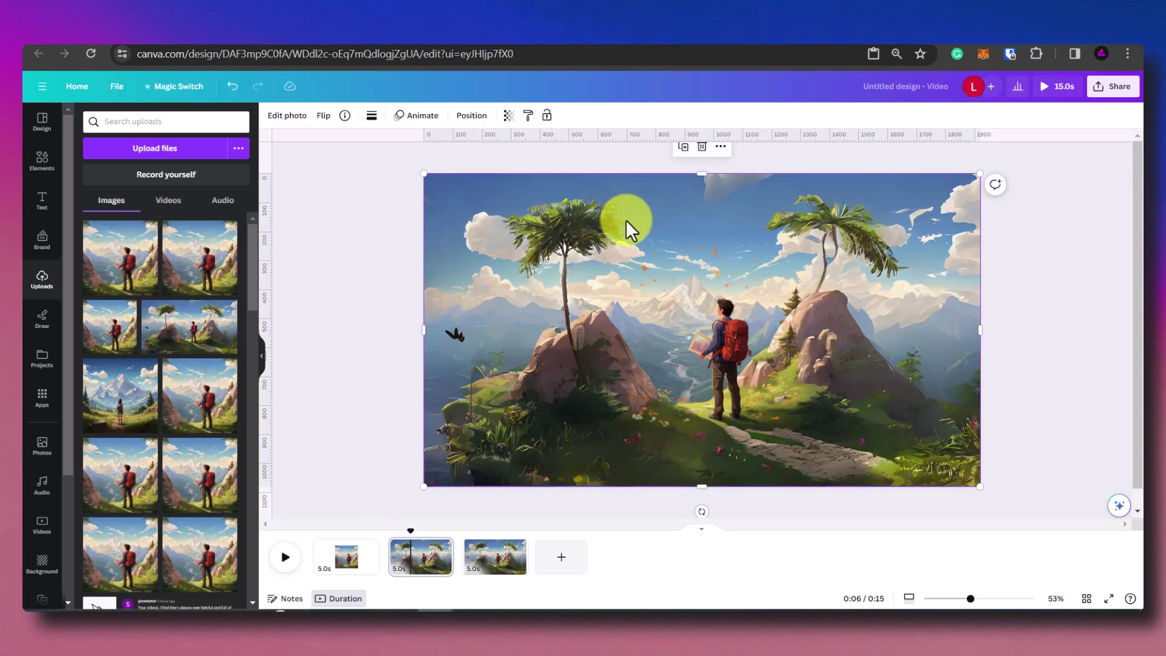
# Magic Grab the hiker into his own layer, leave him in place, and recentre the landscape.
pyautogui.click(284, 116)
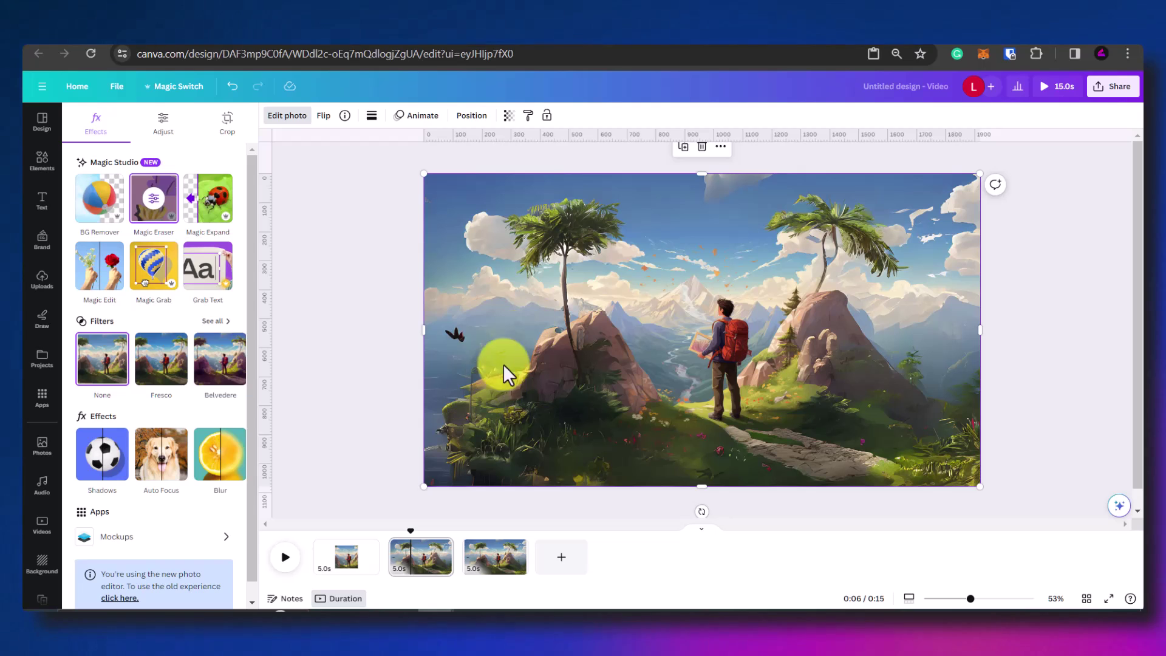
pyautogui.click(153, 267)
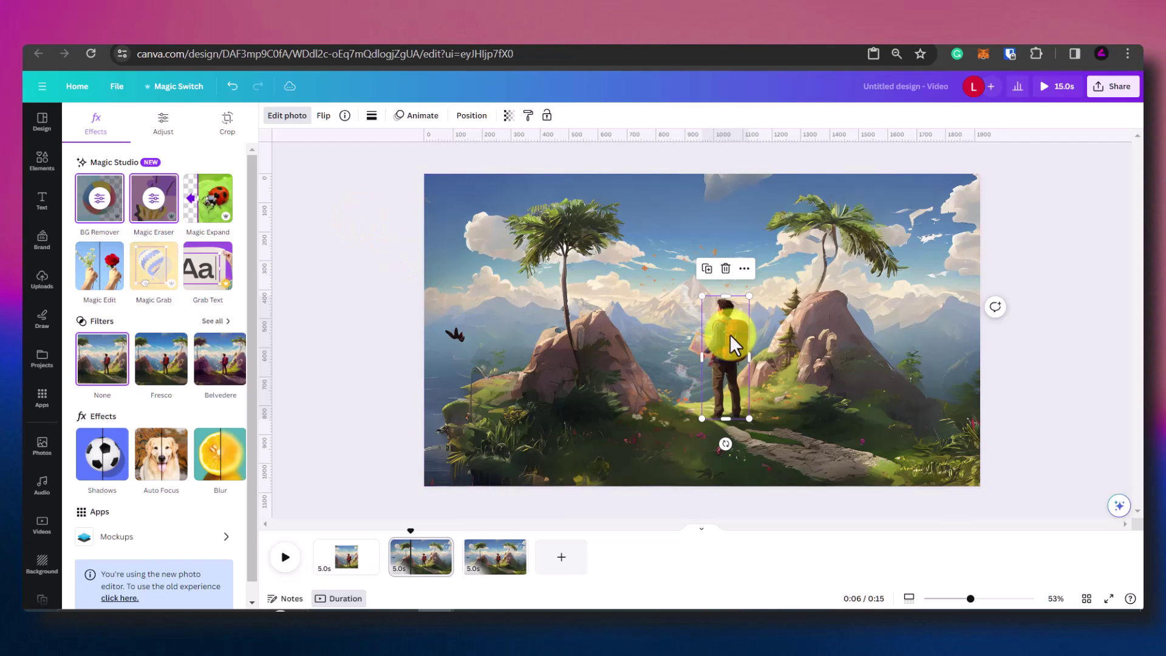
pyautogui.moveTo(727, 338); pyautogui.dragTo(750, 352)
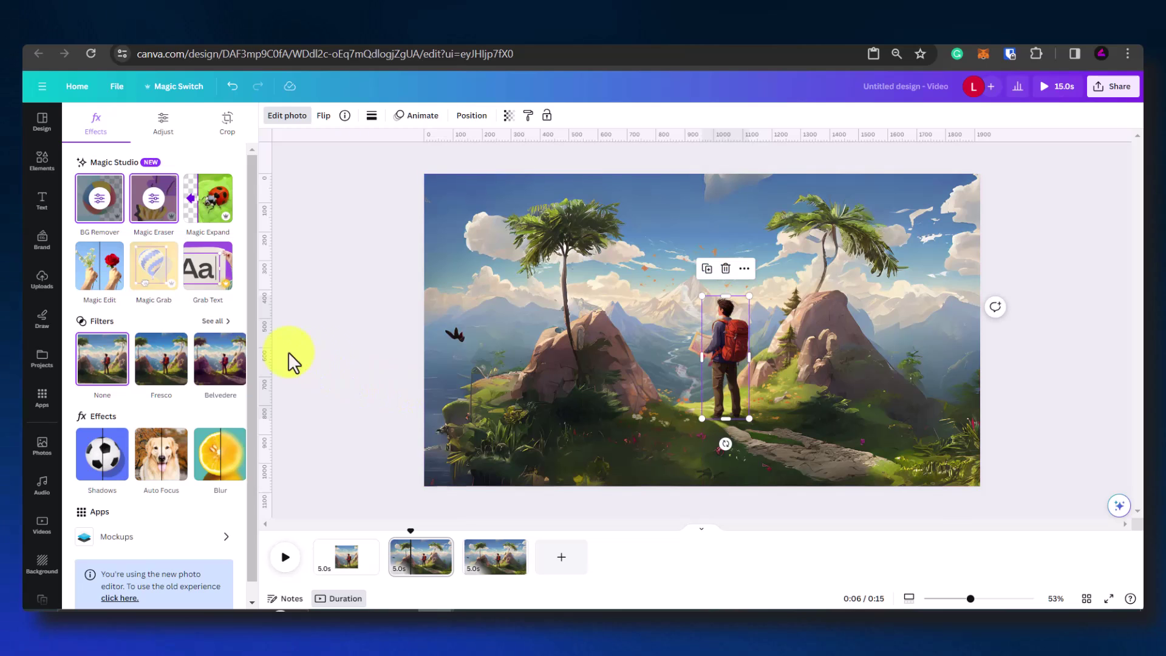
pyautogui.click(345, 350)
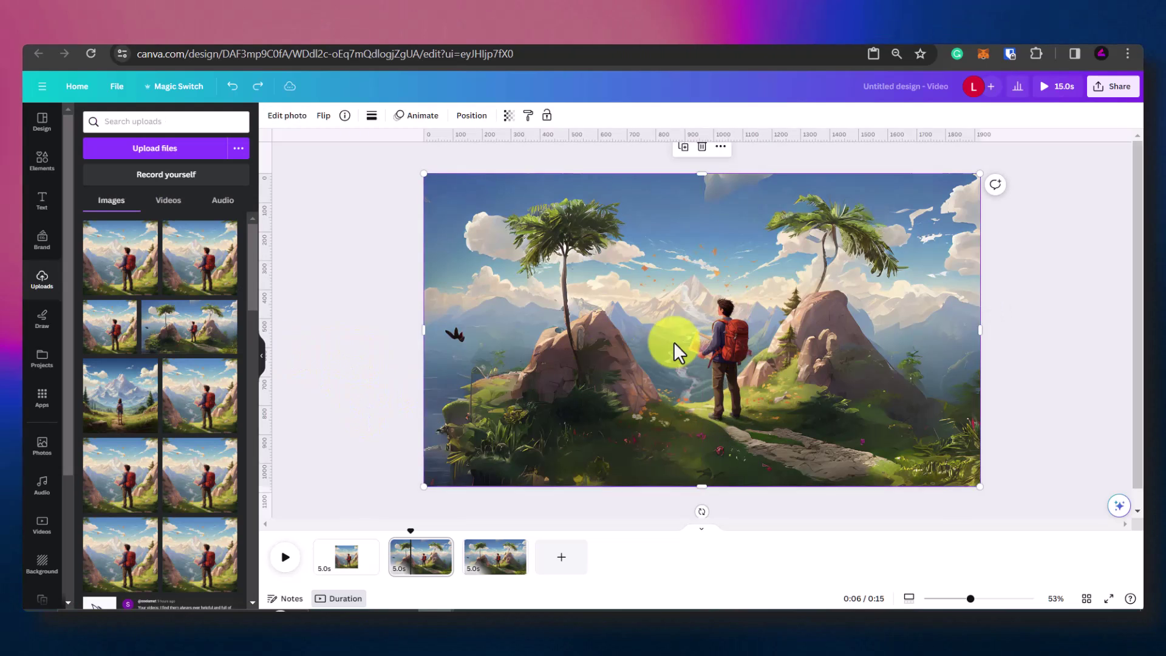
pyautogui.moveTo(656, 365)
pyautogui.mouseDown()
pyautogui.moveTo(695, 364)
pyautogui.moveTo(656, 367)
pyautogui.mouseUp()
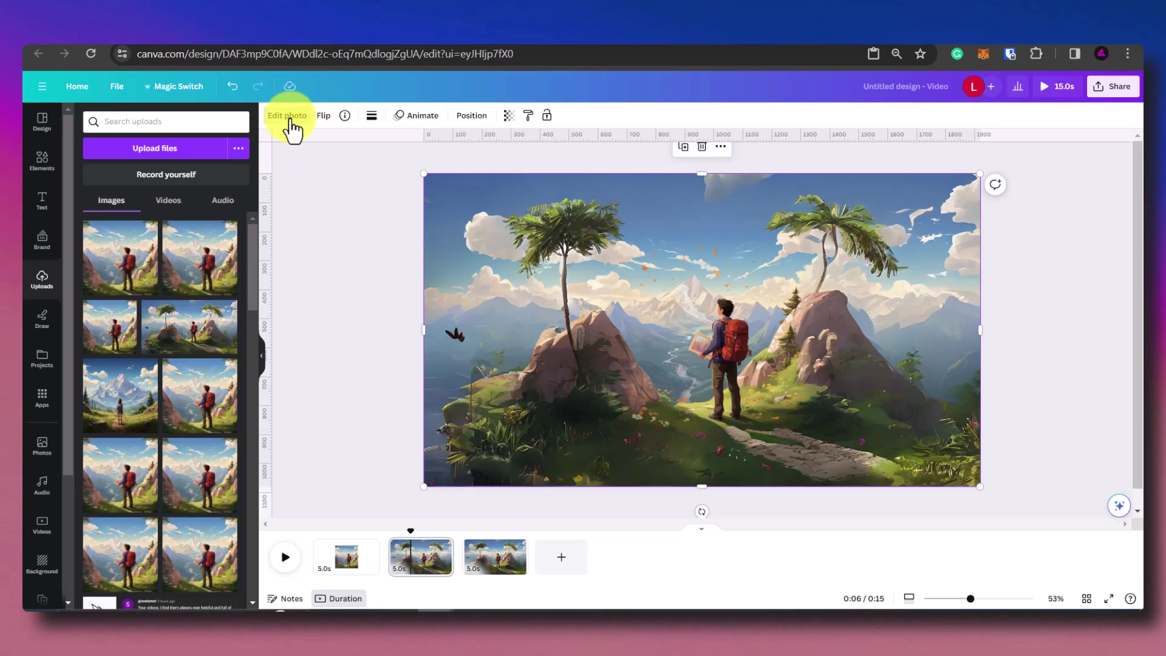
# Remove page 2's background, then restore the rocks and grassy foreground with an enlarged brush.
pyautogui.click(290, 116)
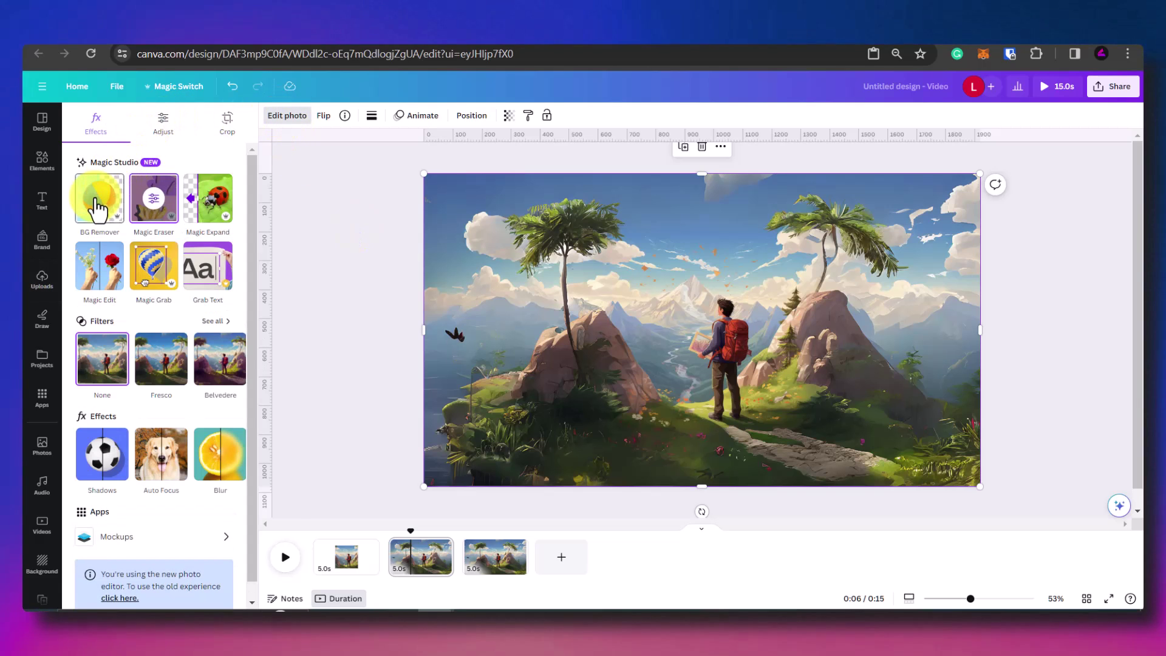
pyautogui.click(96, 205)
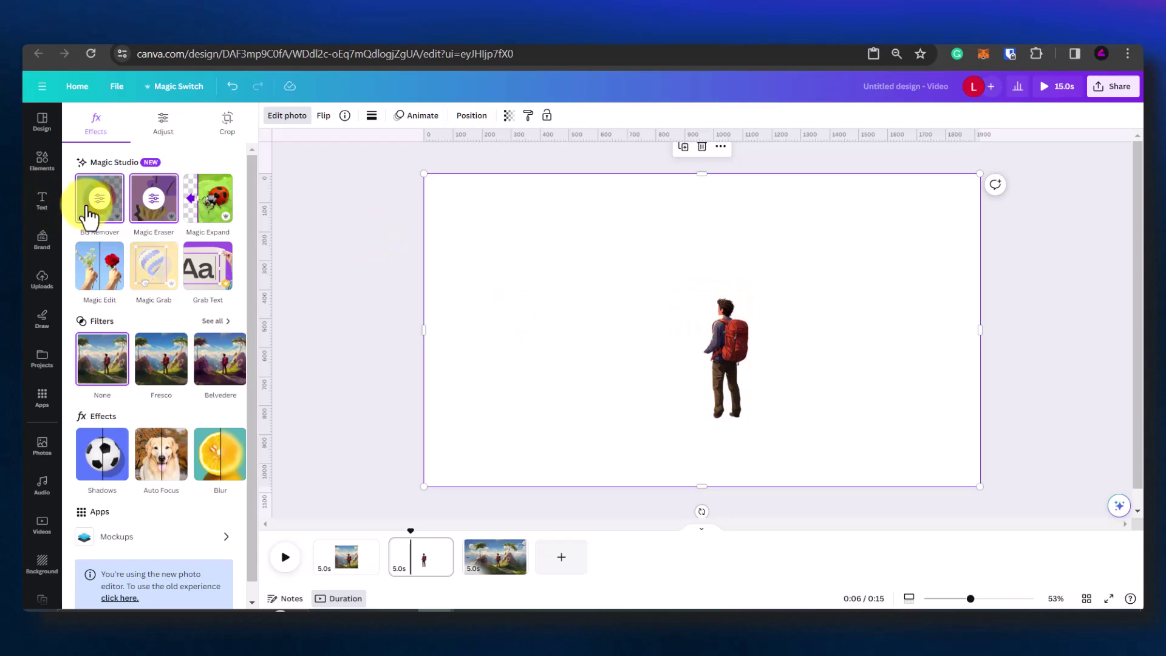
pyautogui.click(96, 205)
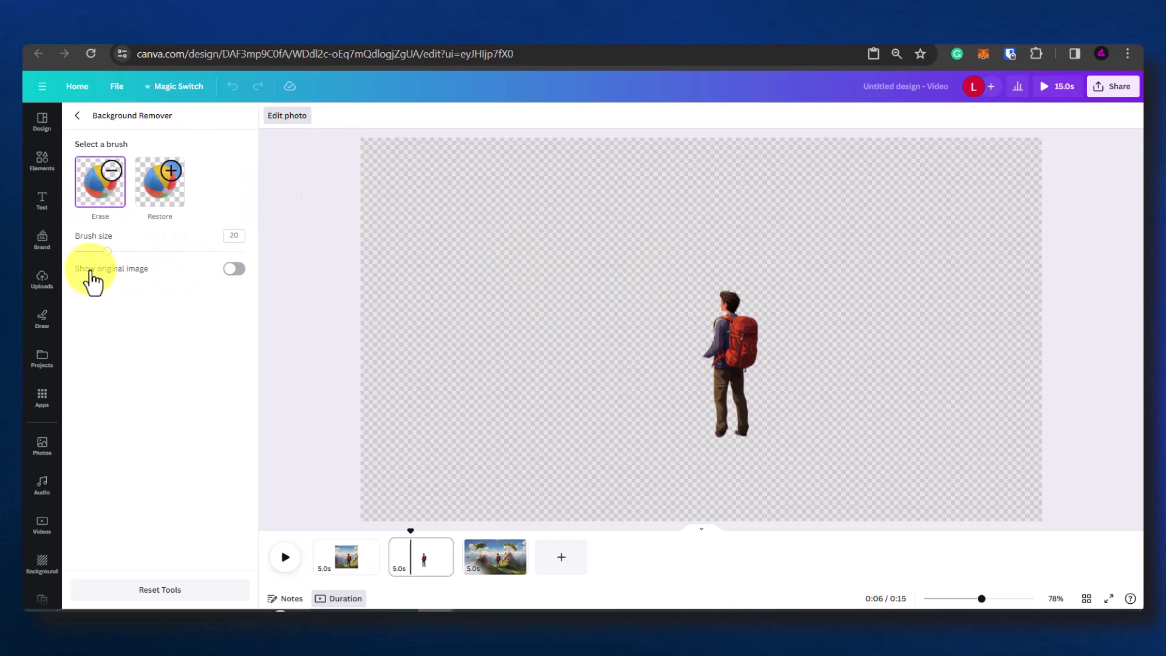
pyautogui.click(233, 269)
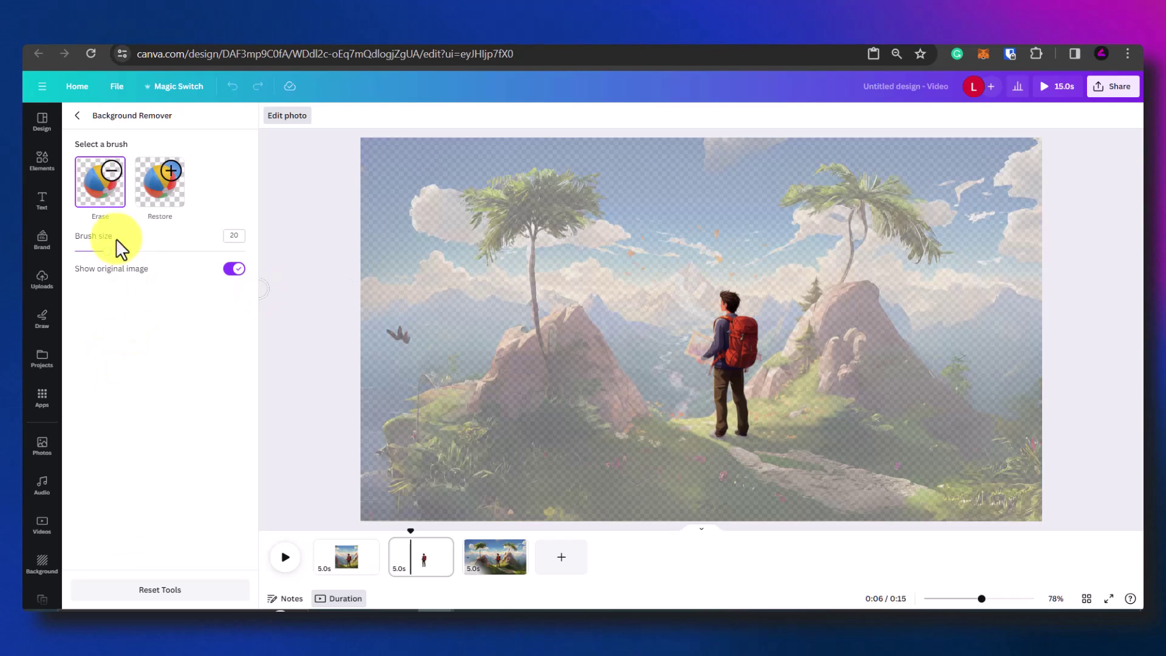
pyautogui.moveTo(107, 251); pyautogui.dragTo(139, 250)
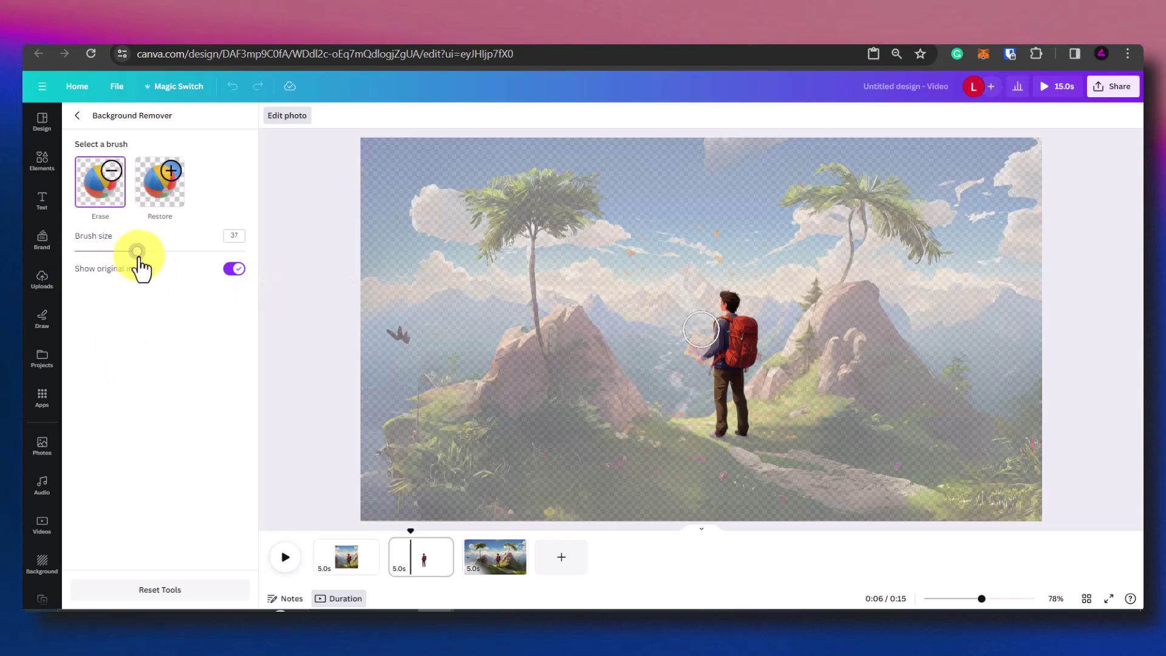
pyautogui.moveTo(429, 494)
pyautogui.mouseDown()
pyautogui.moveTo(507, 370)
pyautogui.moveTo(869, 321)
pyautogui.moveTo(755, 390)
pyautogui.moveTo(825, 409)
pyautogui.mouseUp()
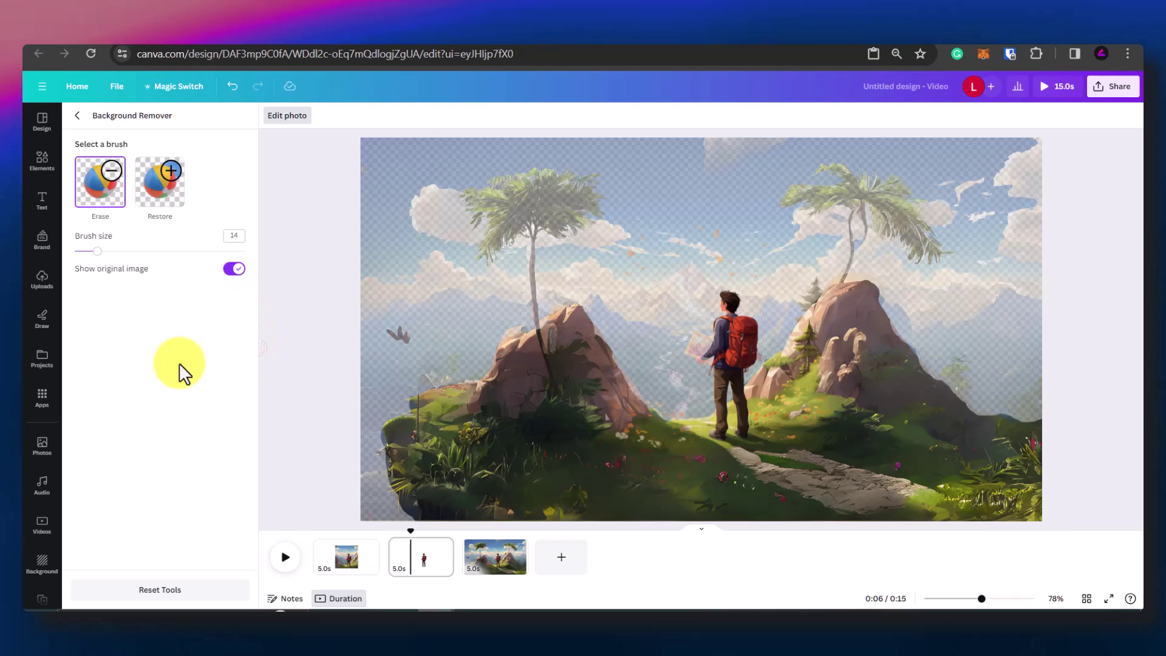
# Apply the background removal, nudge the foreground image slightly up, and switch to page 3.
pyautogui.click(76, 117)
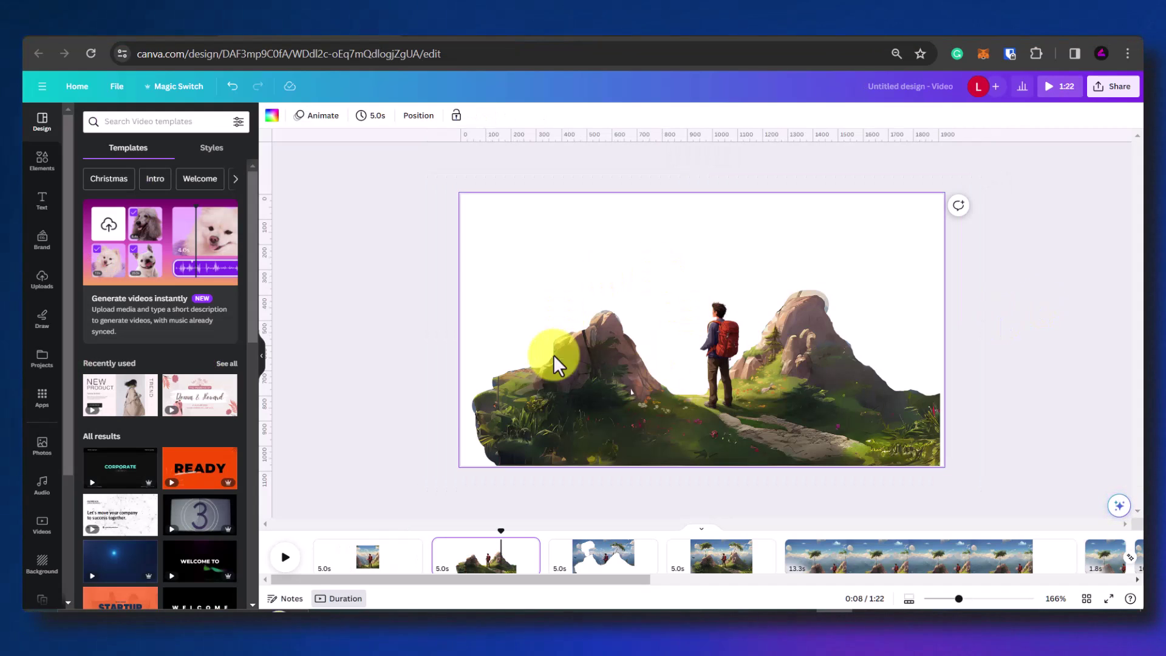
pyautogui.click(791, 407)
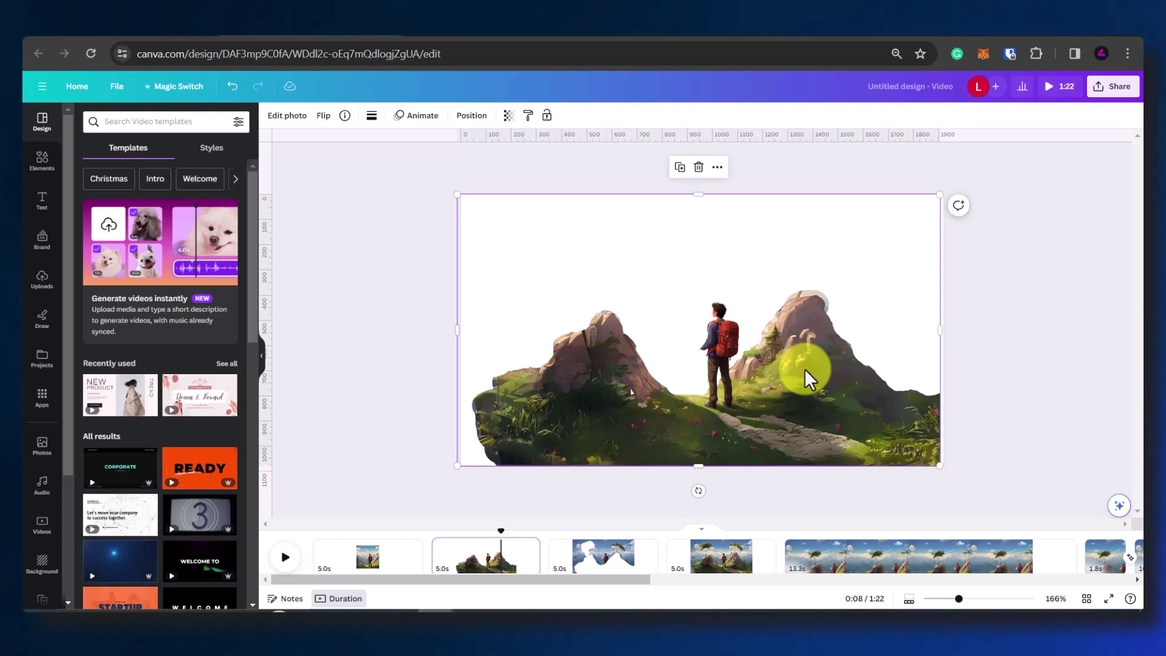
pyautogui.moveTo(812, 392)
pyautogui.mouseDown()
pyautogui.moveTo(729, 372)
pyautogui.moveTo(815, 346)
pyautogui.moveTo(796, 367)
pyautogui.moveTo(812, 380)
pyautogui.mouseUp()
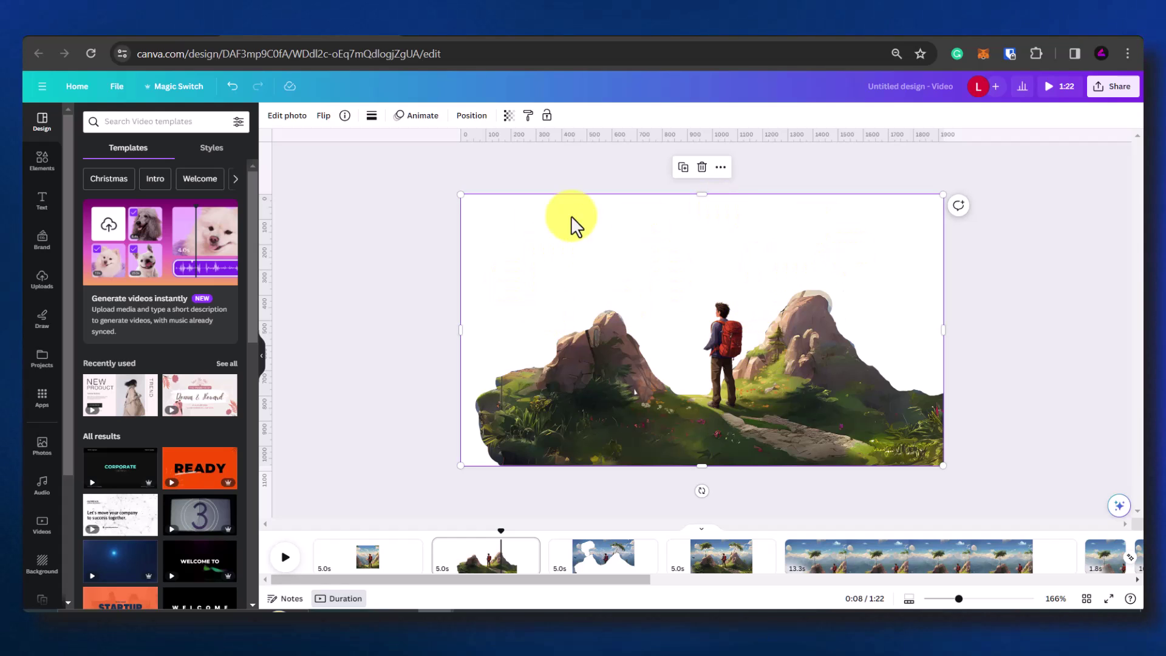
pyautogui.click(595, 568)
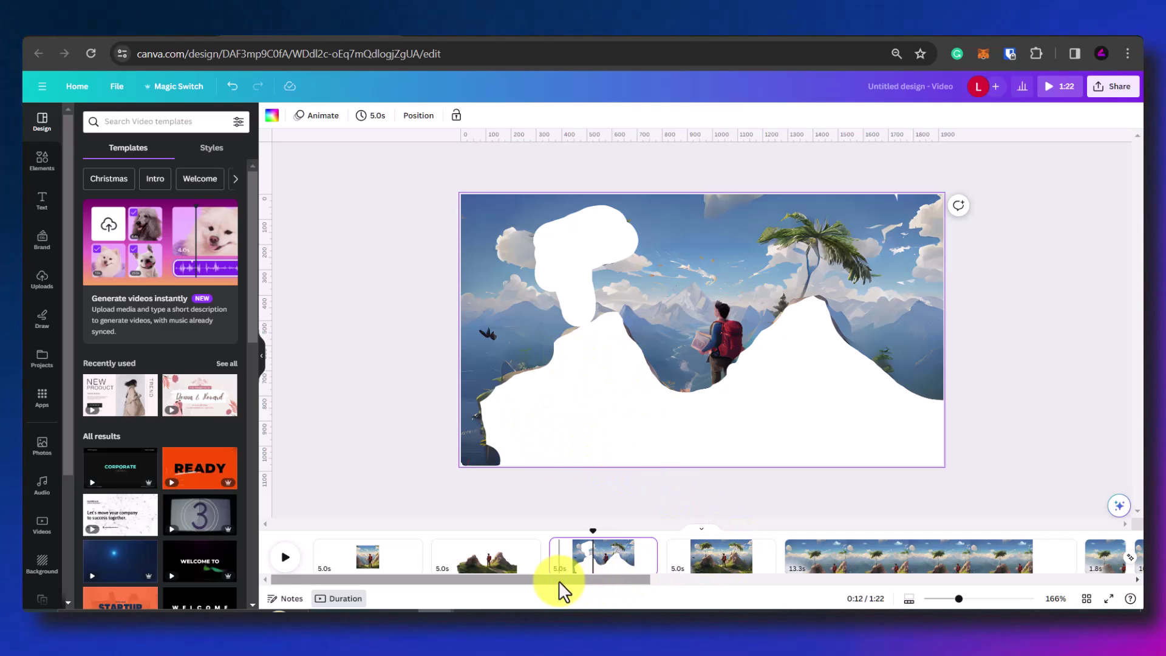
# Paste the full hiker landscape onto the blank last page and open its photo editor.
pyautogui.click(703, 569)
pyautogui.click(691, 357)
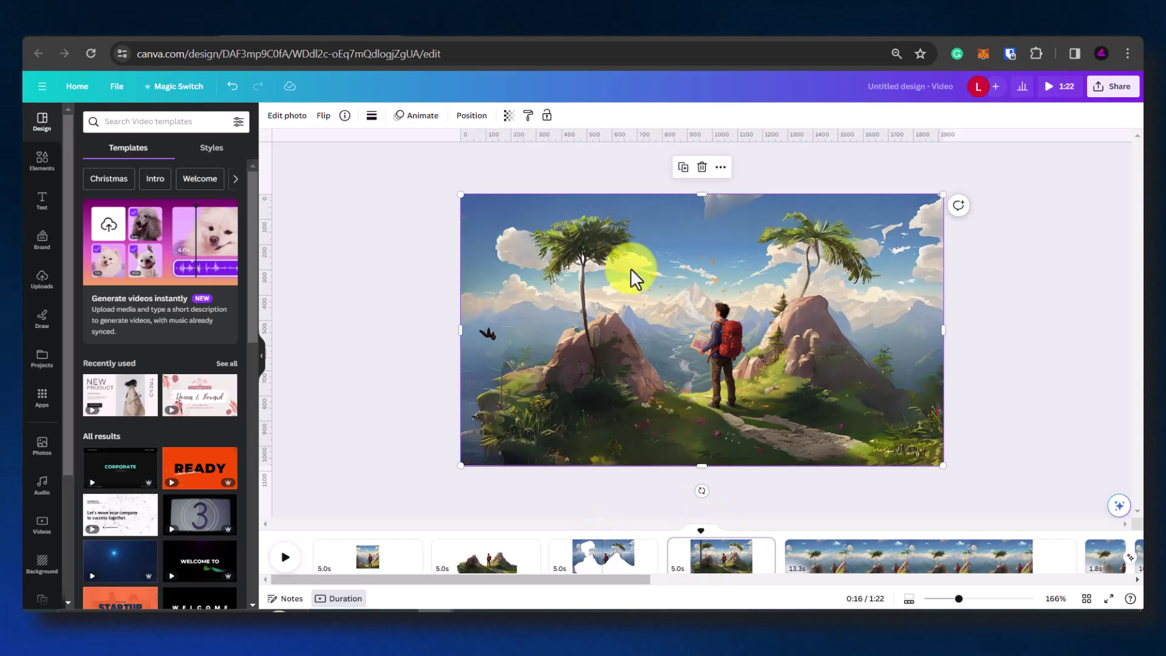
pyautogui.moveTo(579, 583); pyautogui.dragTo(1063, 582)
pyautogui.click(1014, 565)
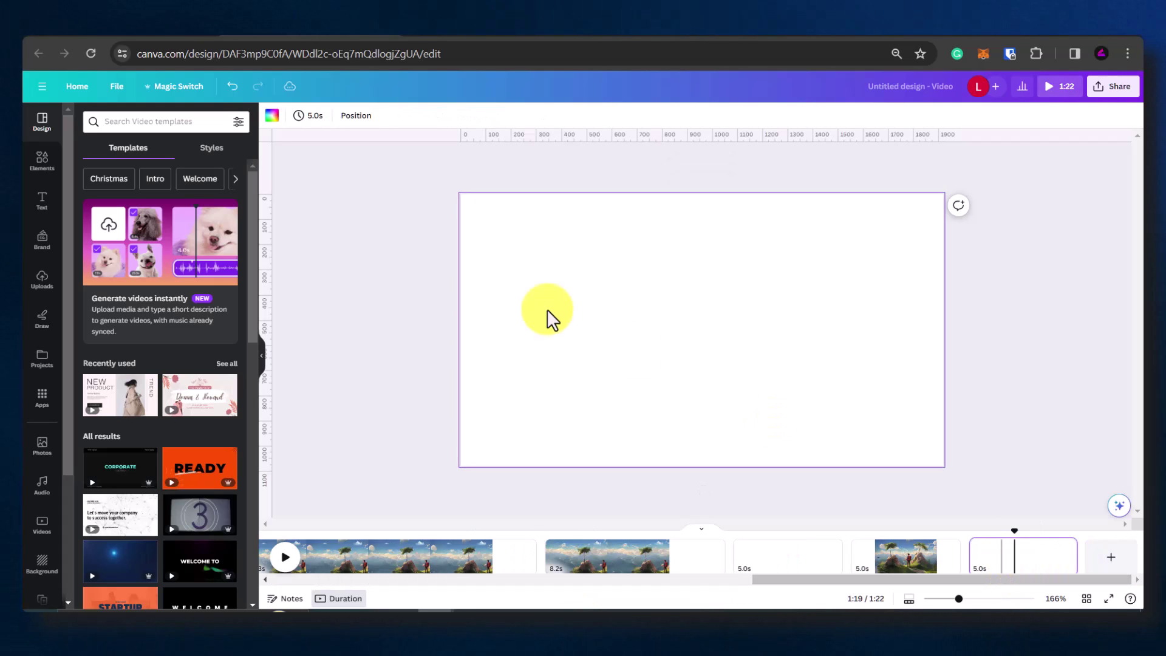
pyautogui.hotkey('ctrl', 'v')
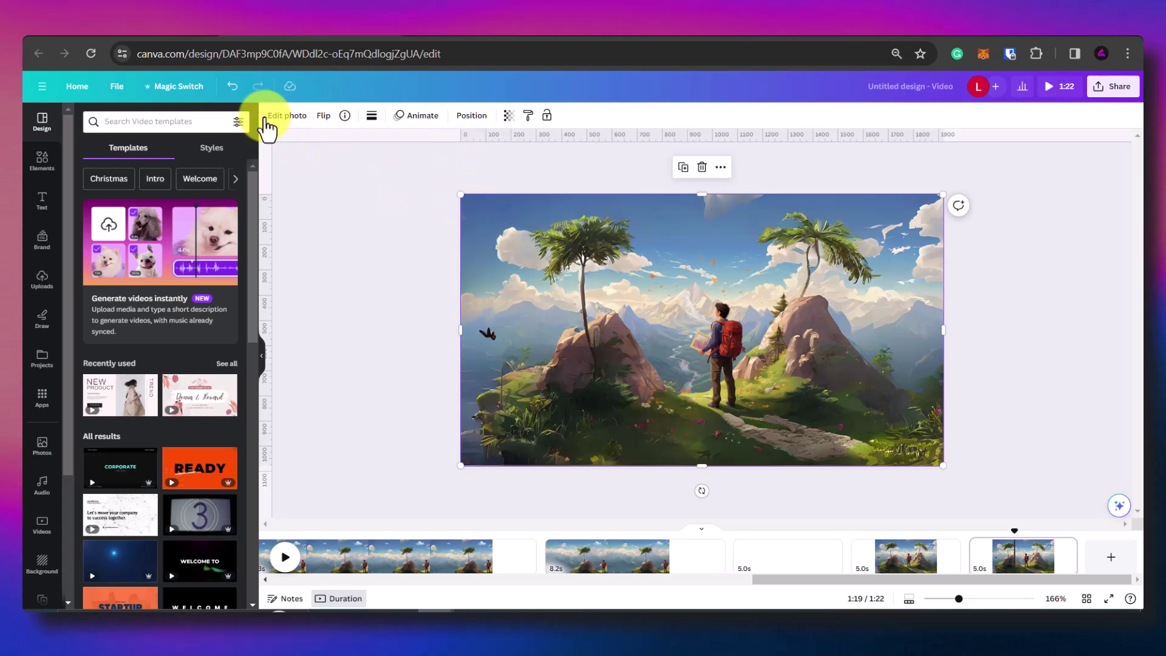
pyautogui.click(289, 117)
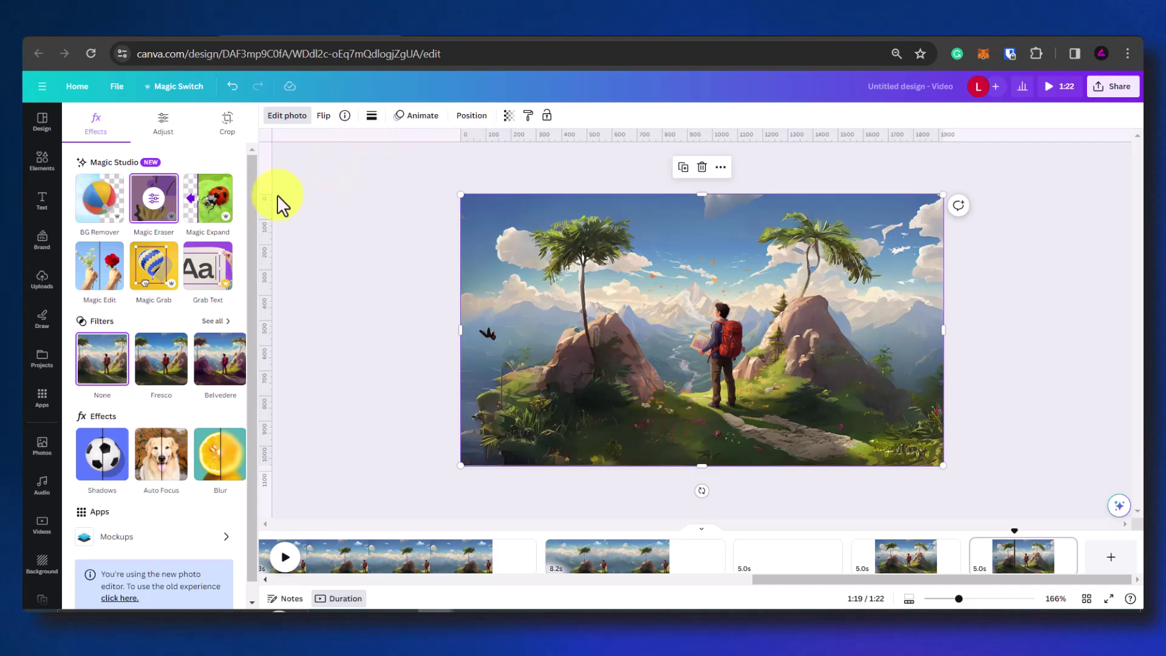
# Use Magic Eraser at brush size 70 to erase the rocky foreground, hiker and both palm trees.
pyautogui.click(153, 209)
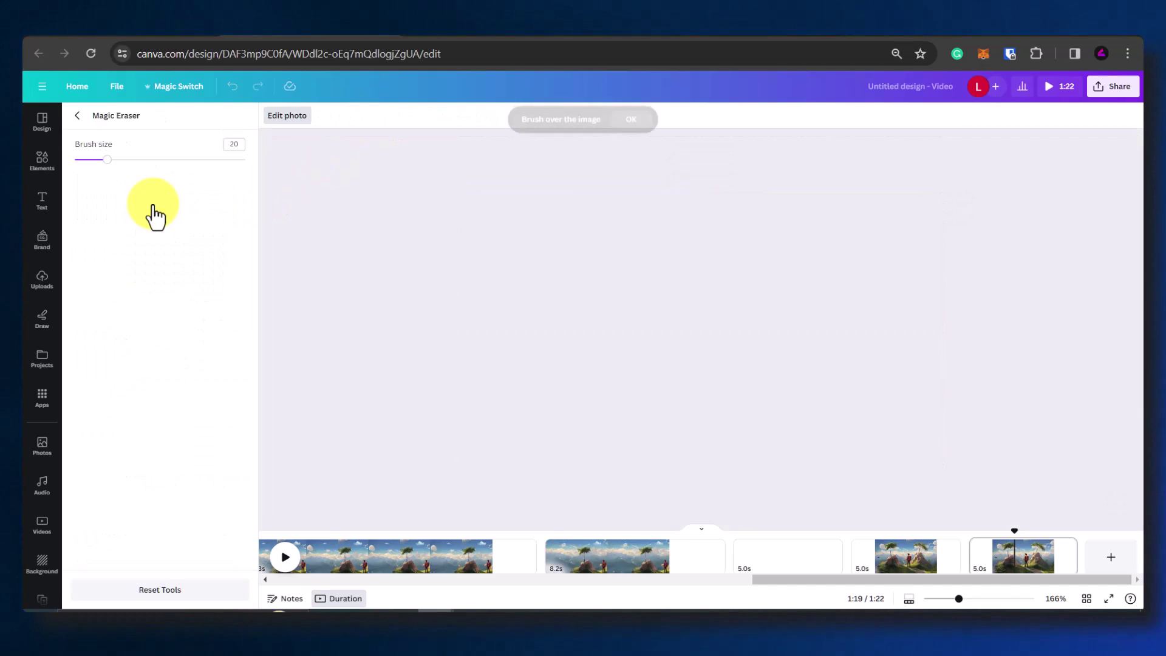
pyautogui.moveTo(104, 161); pyautogui.dragTo(182, 161)
pyautogui.moveTo(446, 480)
pyautogui.mouseDown()
pyautogui.moveTo(451, 493)
pyautogui.moveTo(741, 437)
pyautogui.moveTo(895, 372)
pyautogui.moveTo(867, 395)
pyautogui.moveTo(941, 497)
pyautogui.moveTo(573, 502)
pyautogui.moveTo(372, 489)
pyautogui.moveTo(1023, 412)
pyautogui.moveTo(714, 417)
pyautogui.mouseUp()
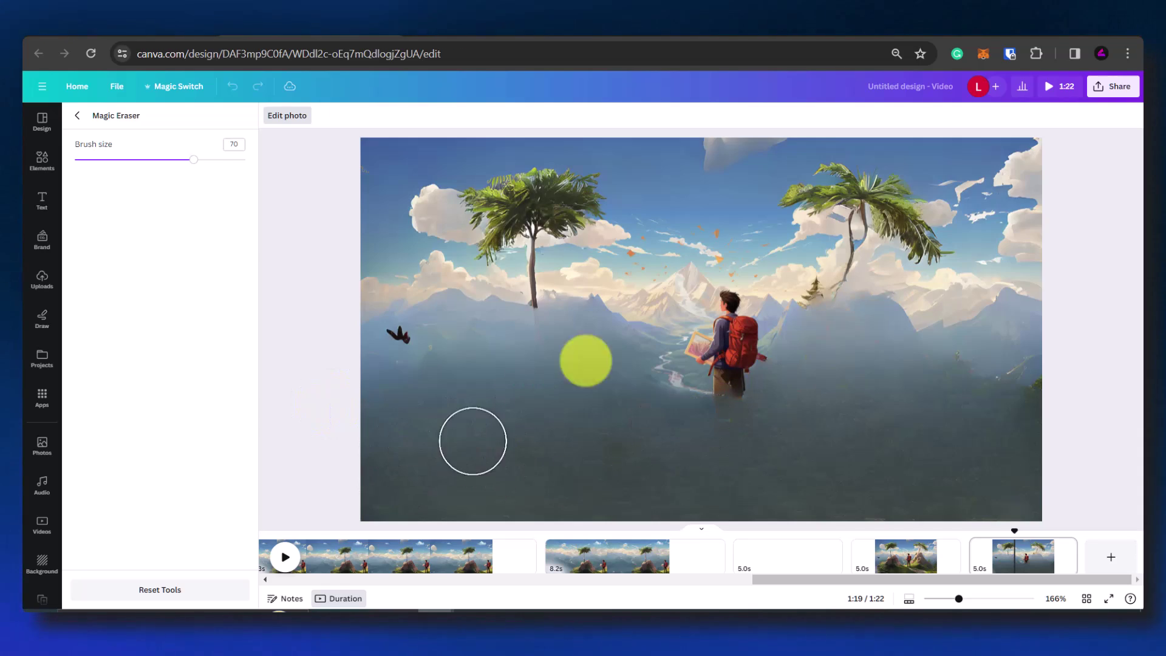
pyautogui.moveTo(728, 285); pyautogui.dragTo(708, 379)
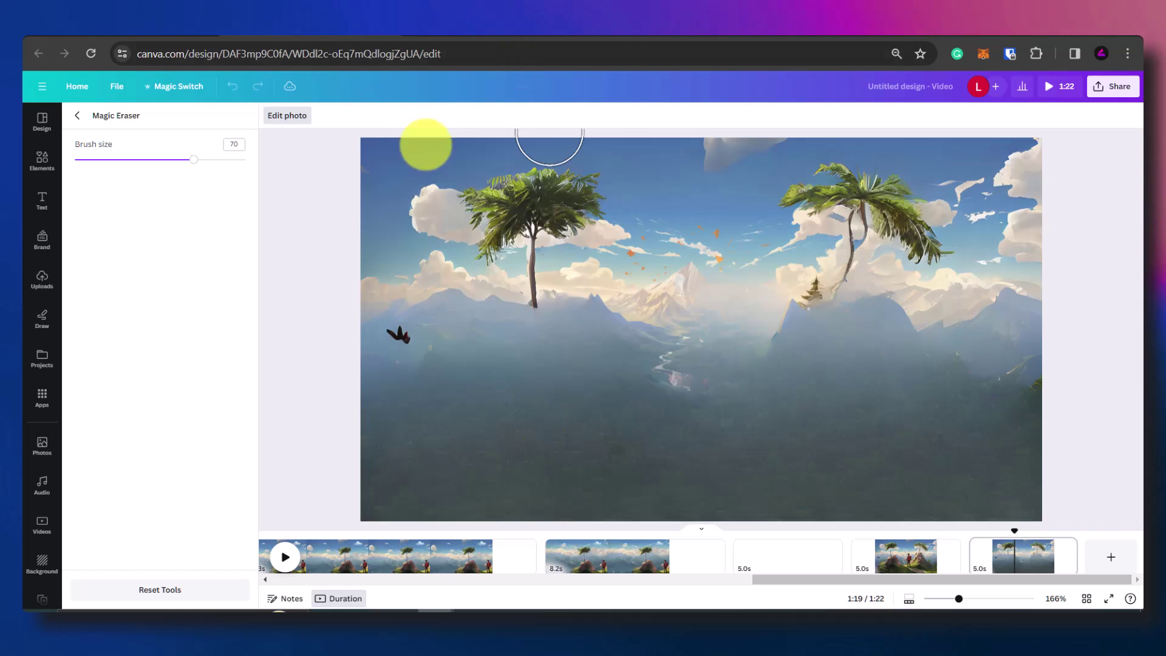
pyautogui.moveTo(462, 170); pyautogui.dragTo(528, 298)
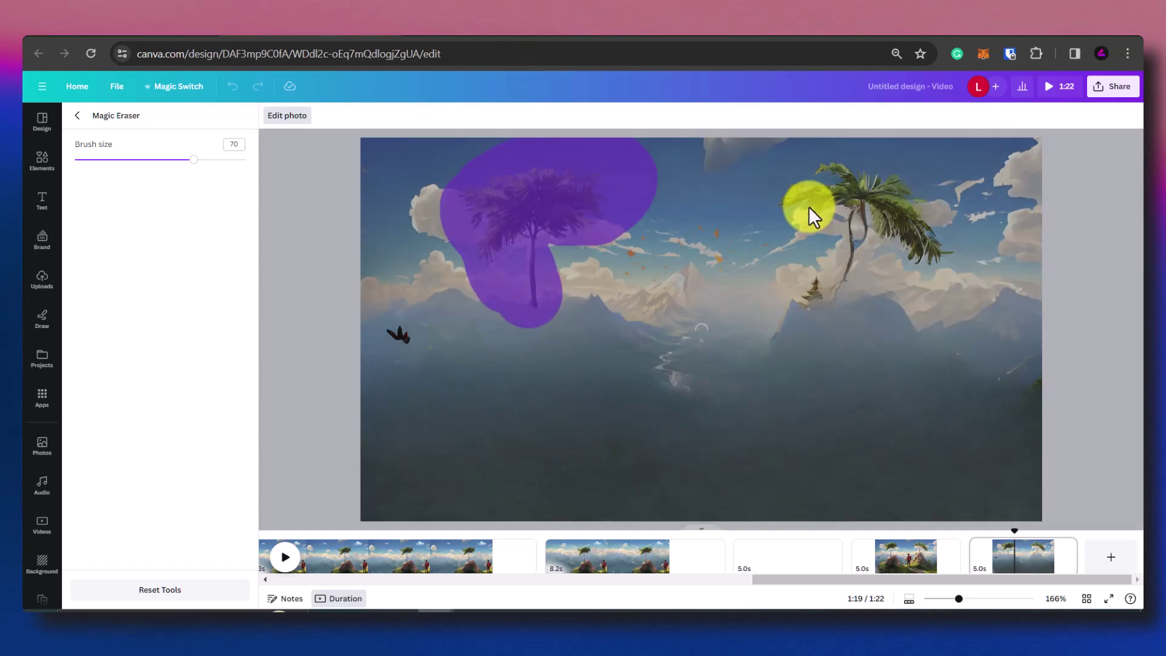
pyautogui.moveTo(769, 204)
pyautogui.mouseDown()
pyautogui.moveTo(858, 182)
pyautogui.moveTo(848, 249)
pyautogui.mouseUp()
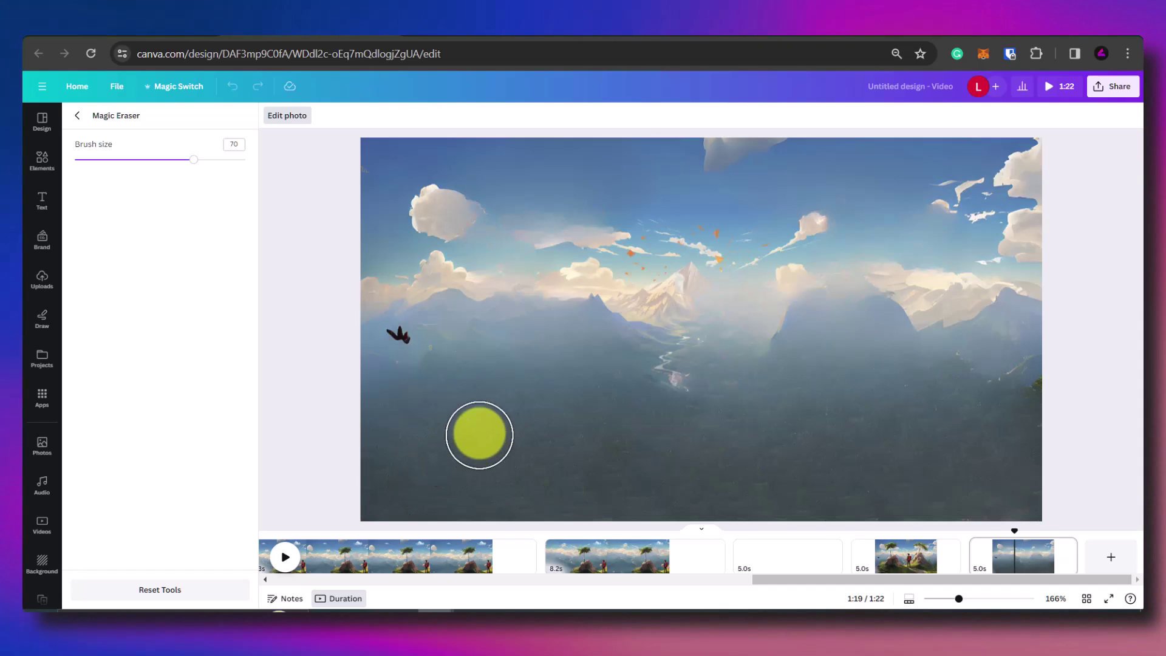
pyautogui.click(77, 116)
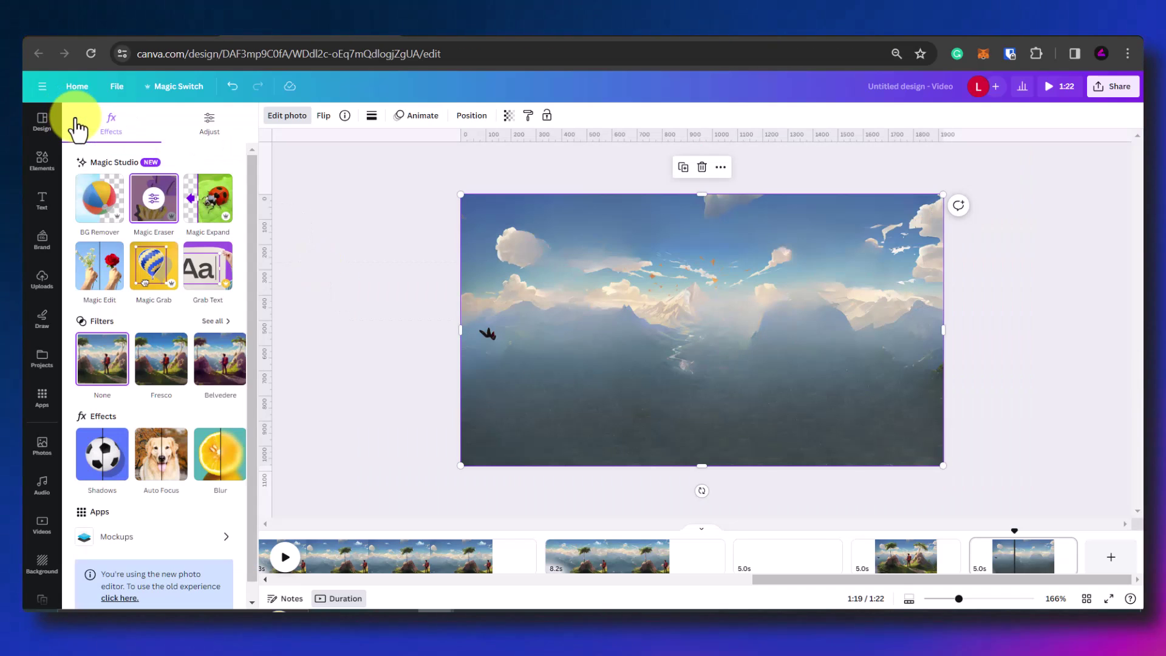
# Paint over the mountain ridge with Magic Edit and generate 'add sharp mountain tops'.
pyautogui.click(99, 283)
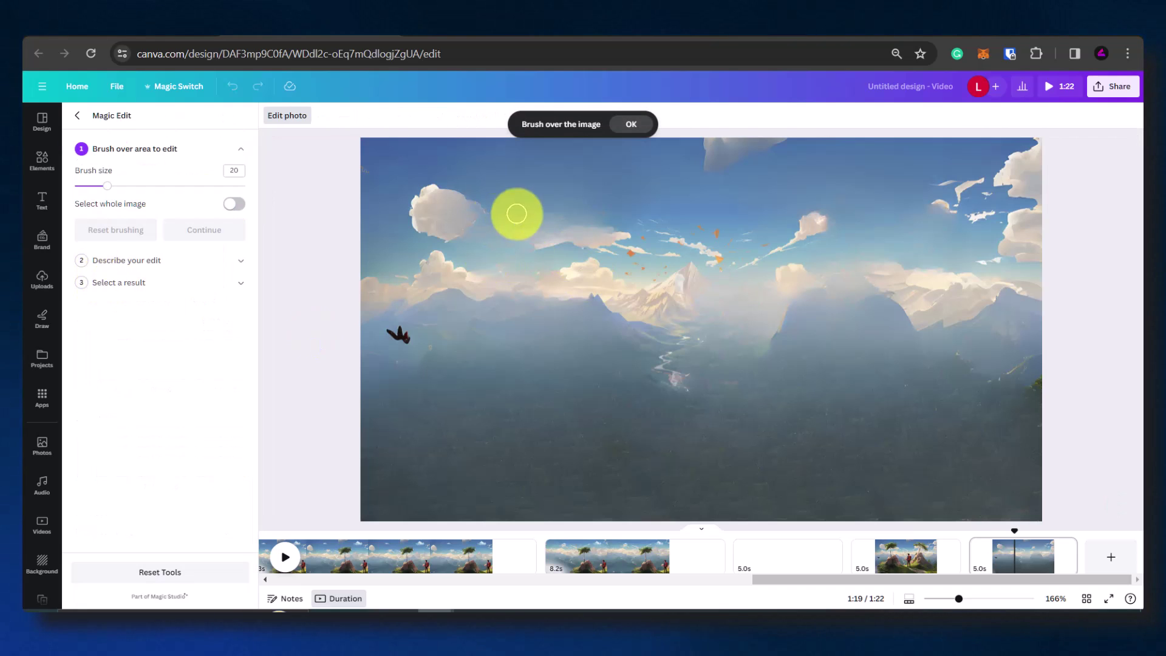
pyautogui.moveTo(107, 186); pyautogui.dragTo(152, 186)
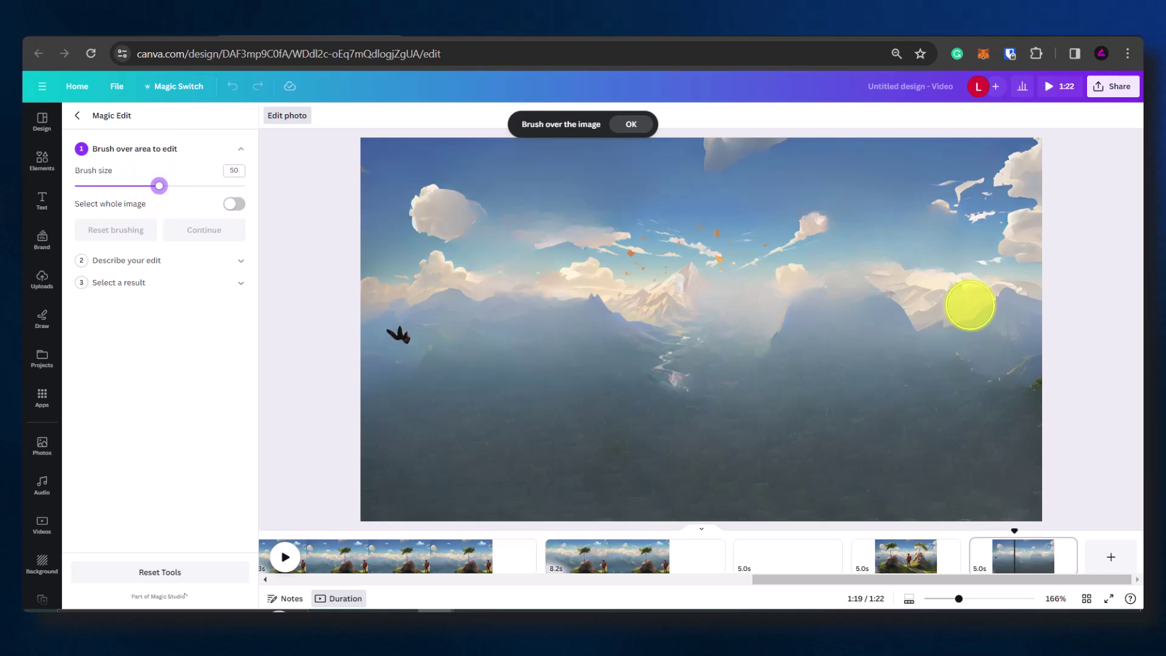
pyautogui.moveTo(814, 293)
pyautogui.mouseDown()
pyautogui.moveTo(856, 300)
pyautogui.moveTo(964, 293)
pyautogui.moveTo(821, 302)
pyautogui.moveTo(693, 284)
pyautogui.moveTo(598, 320)
pyautogui.moveTo(551, 301)
pyautogui.moveTo(425, 313)
pyautogui.mouseUp()
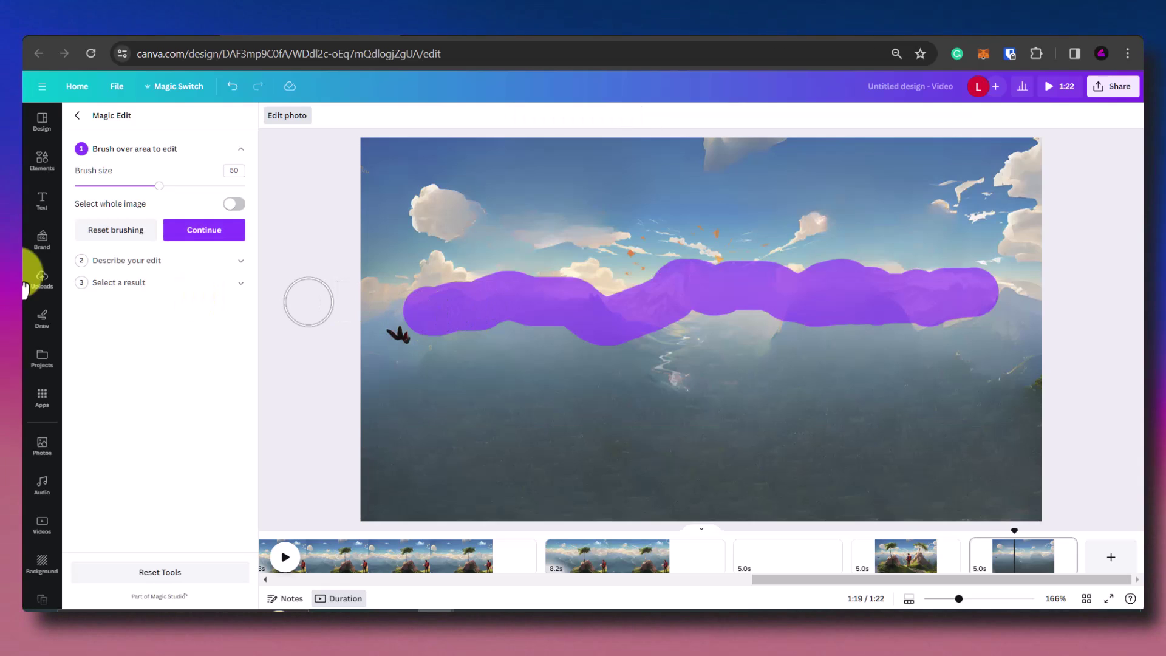
pyautogui.click(156, 265)
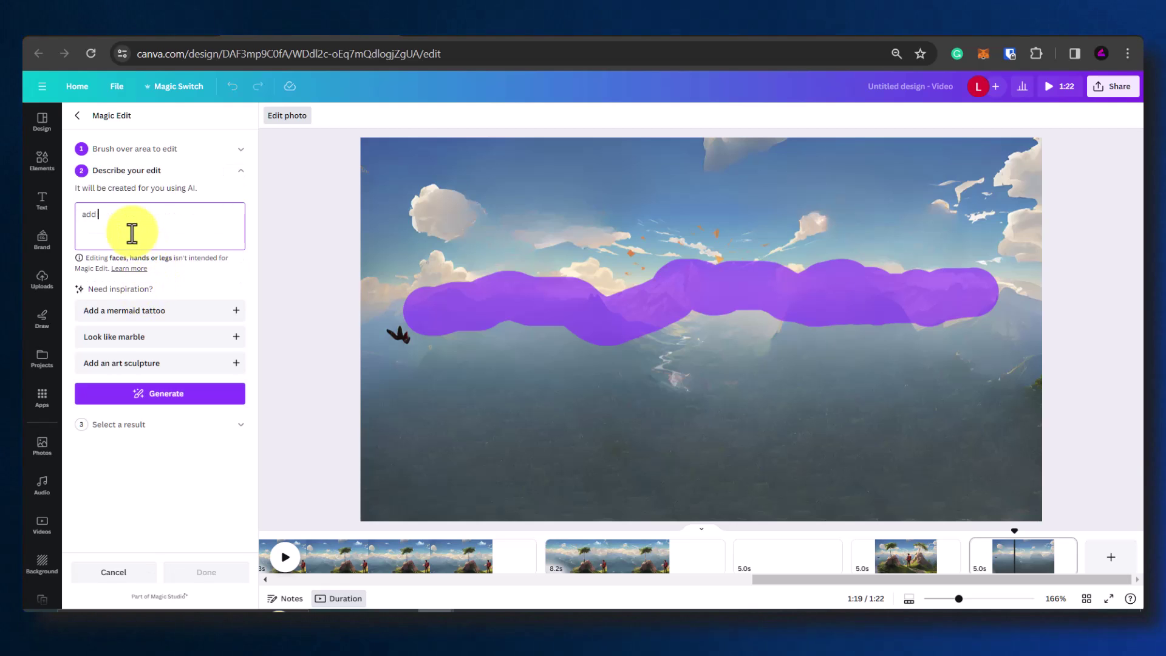
pyautogui.write('add sharp mountain t')
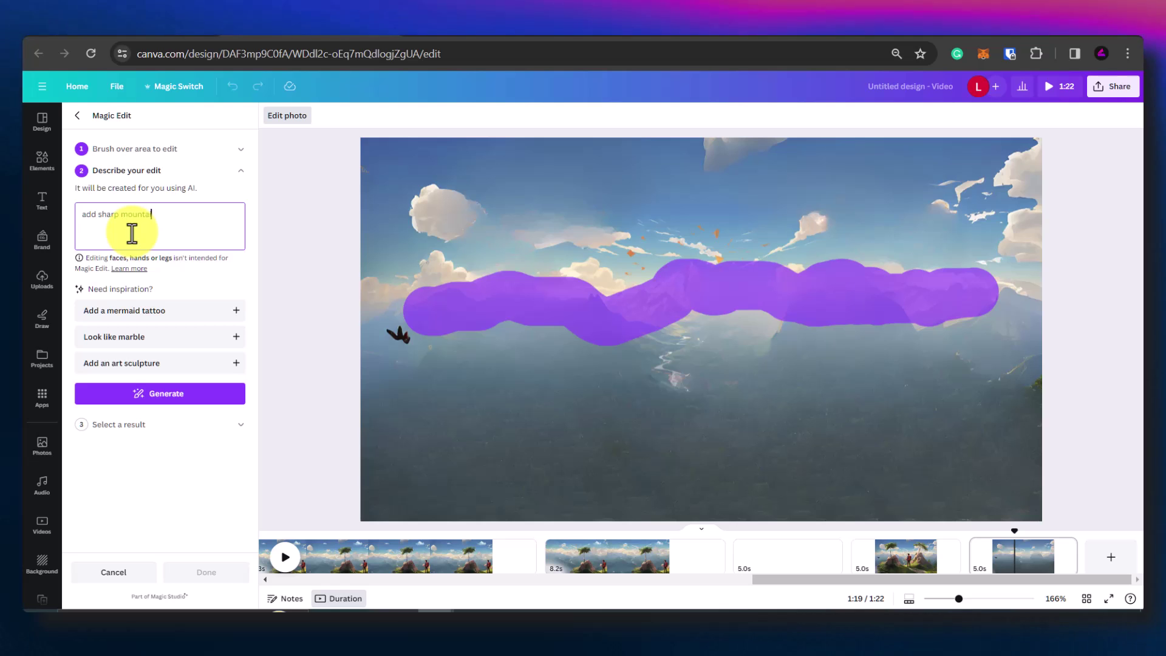
pyautogui.write('ops')
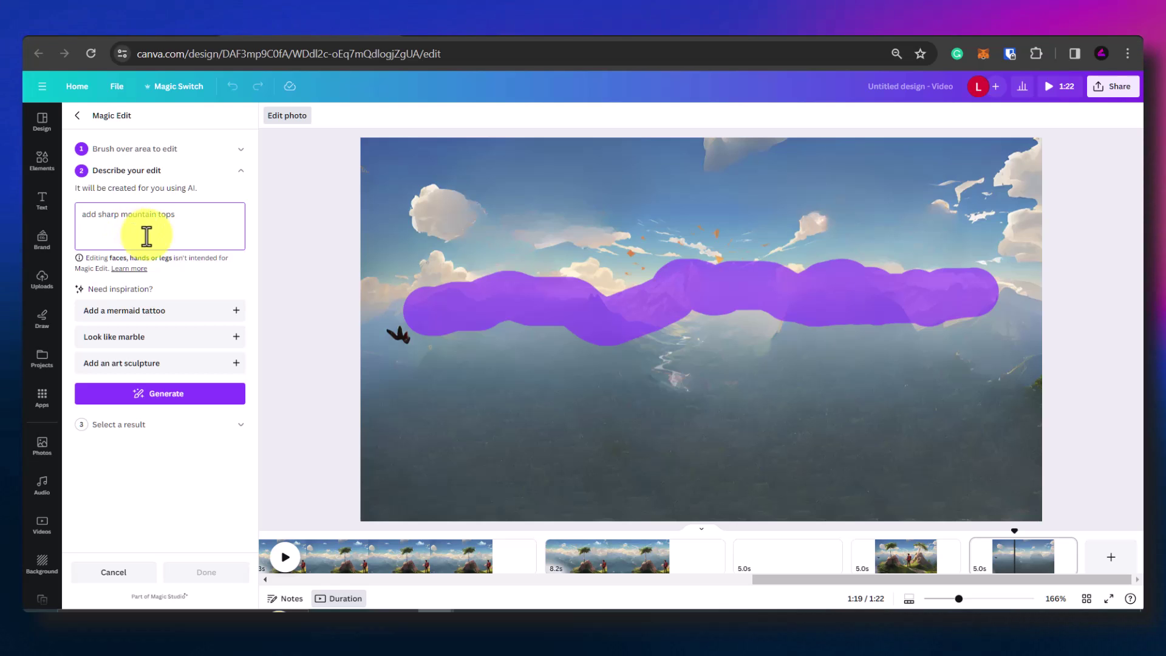
pyautogui.click(179, 396)
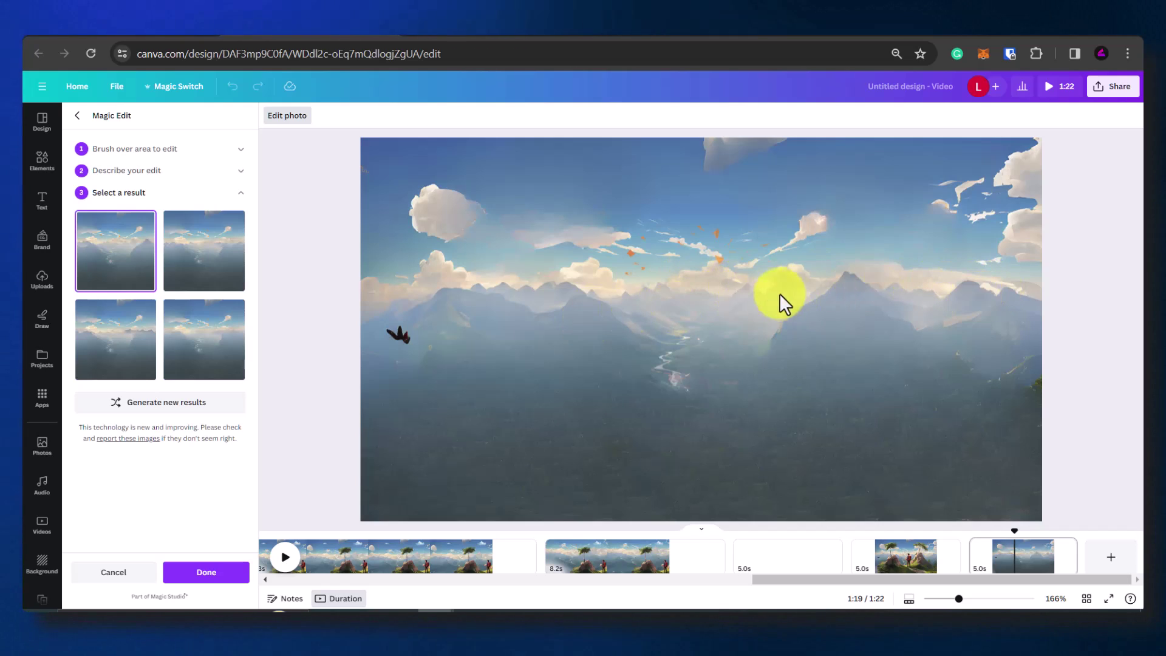
# Compare the generated mountain results and apply the third one.
pyautogui.click(199, 285)
pyautogui.click(203, 335)
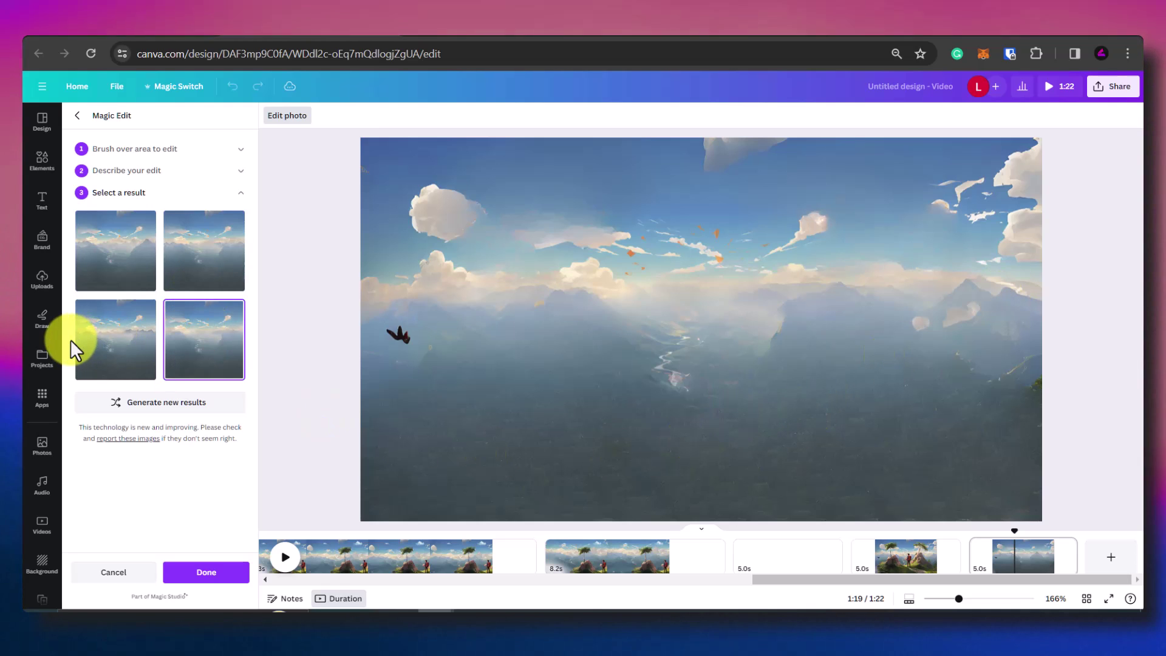
pyautogui.click(81, 331)
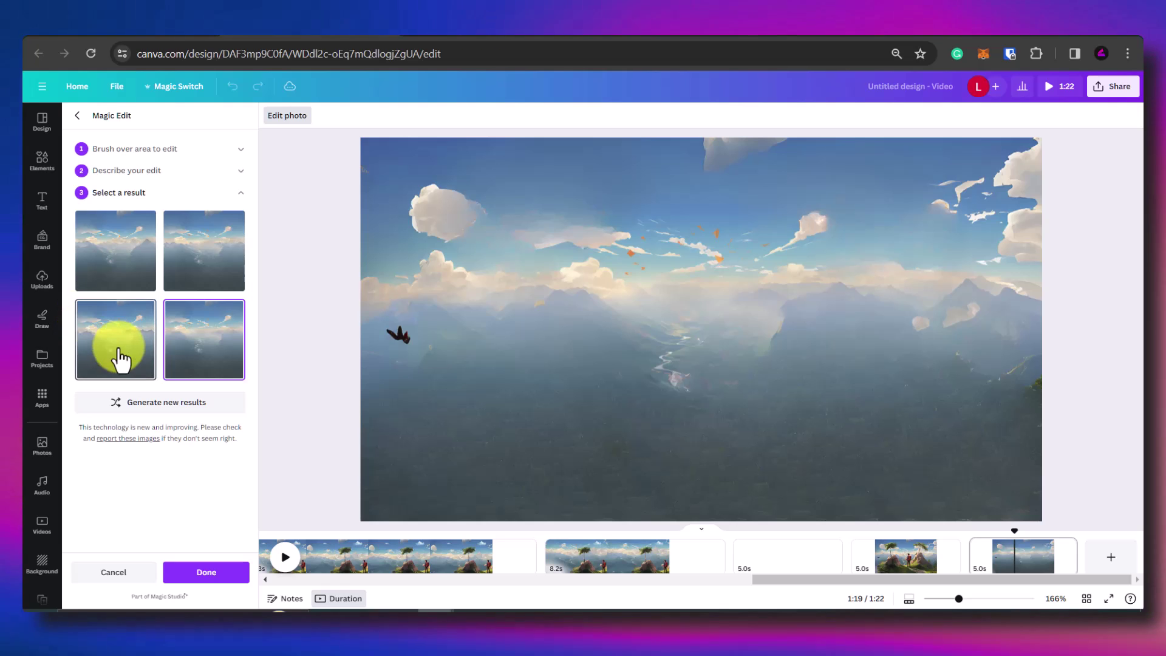
pyautogui.click(203, 353)
pyautogui.click(110, 363)
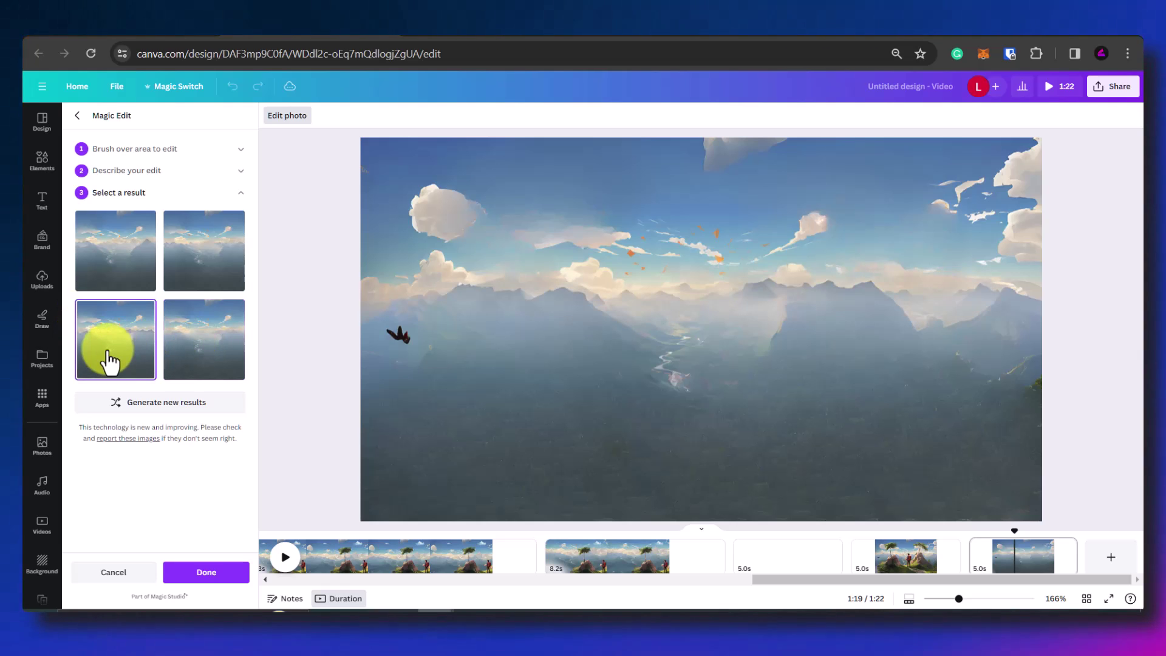
pyautogui.click(191, 573)
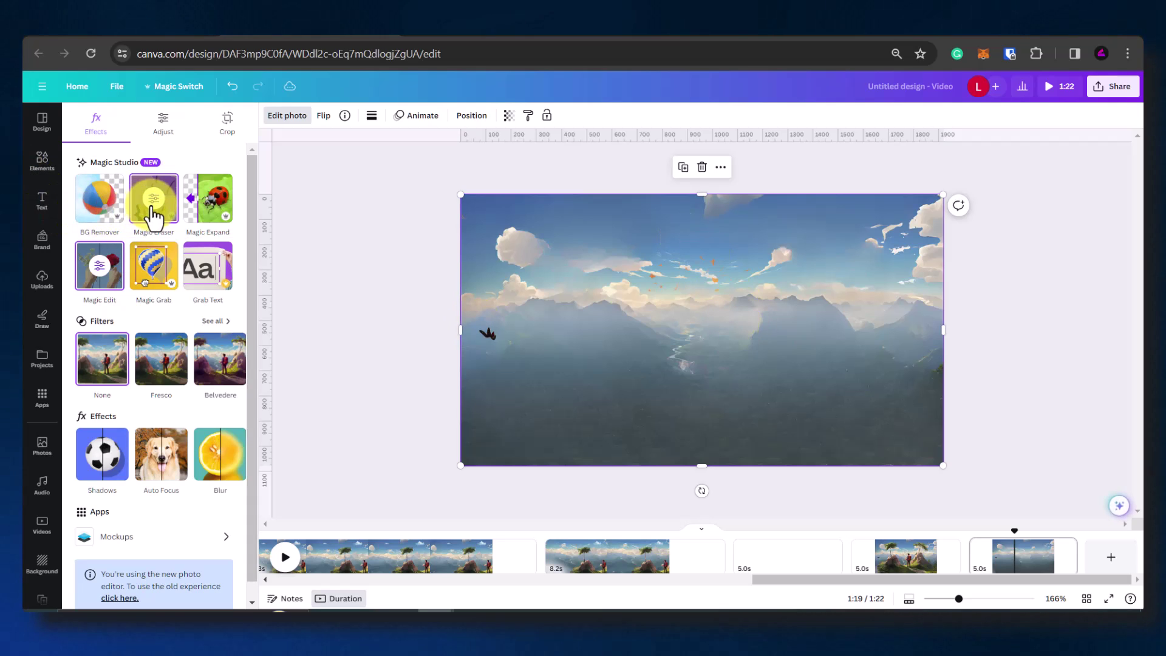
# Magic Edit the lower band with an 86 brush, generating 'add a water stream moutna' and previewing results.
pyautogui.click(95, 274)
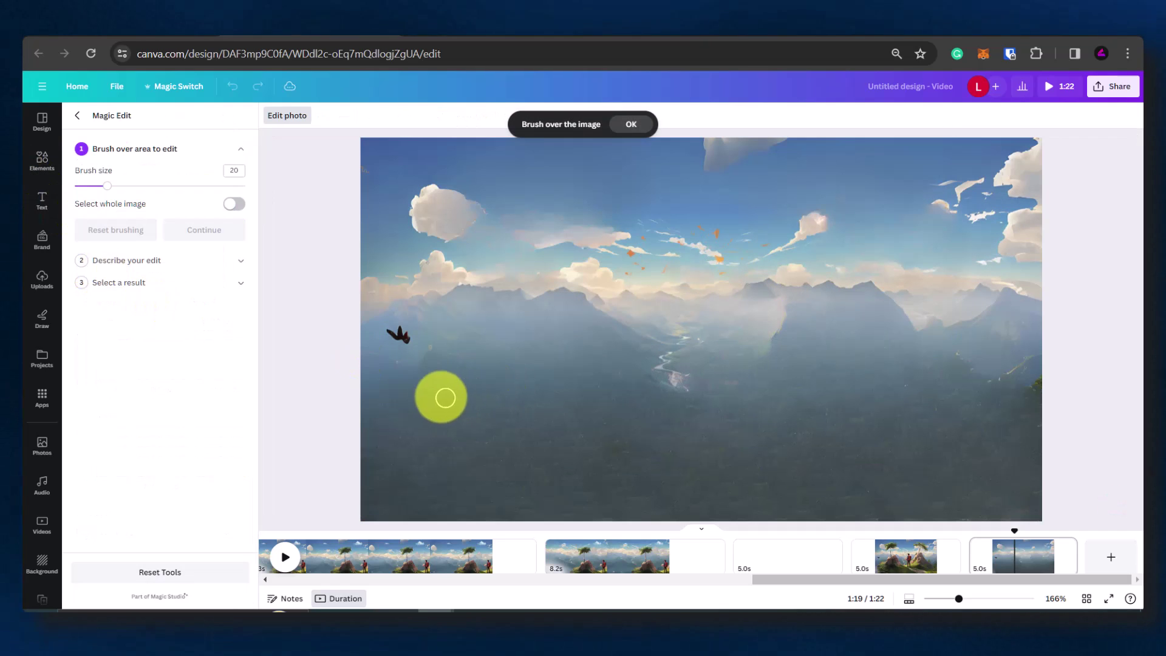
pyautogui.moveTo(145, 188); pyautogui.dragTo(221, 186)
pyautogui.moveTo(370, 415); pyautogui.dragTo(623, 413)
pyautogui.moveTo(967, 413)
pyautogui.mouseDown()
pyautogui.moveTo(781, 455)
pyautogui.moveTo(212, 477)
pyautogui.moveTo(1098, 472)
pyautogui.moveTo(656, 486)
pyautogui.mouseUp()
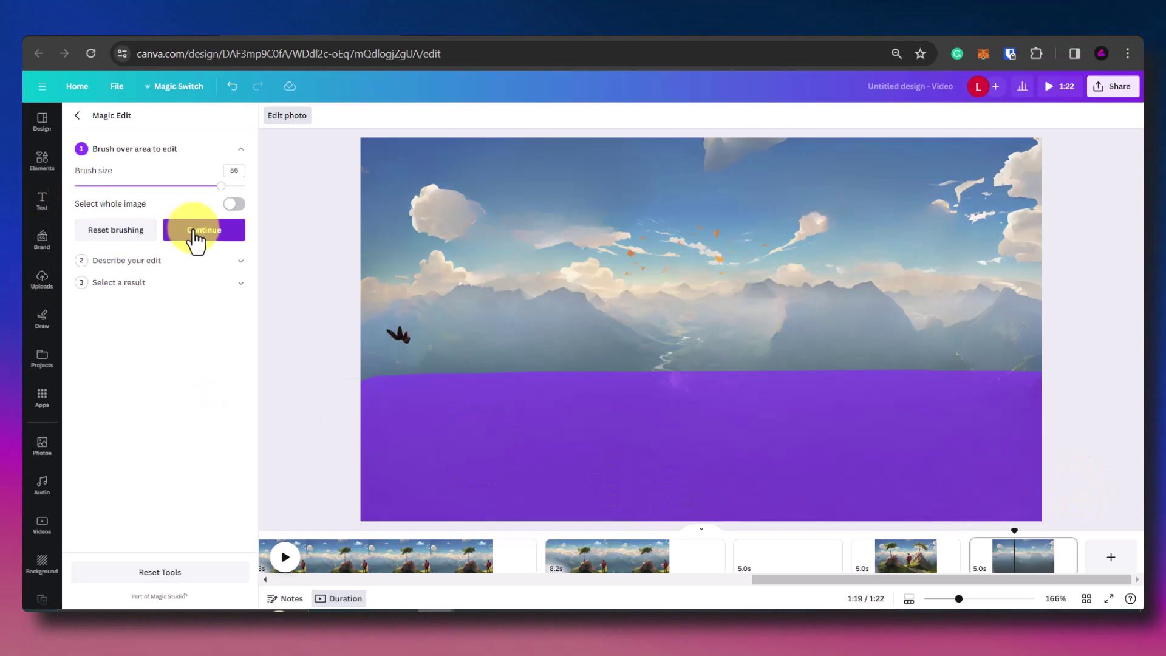
pyautogui.click(196, 231)
pyautogui.write('a')
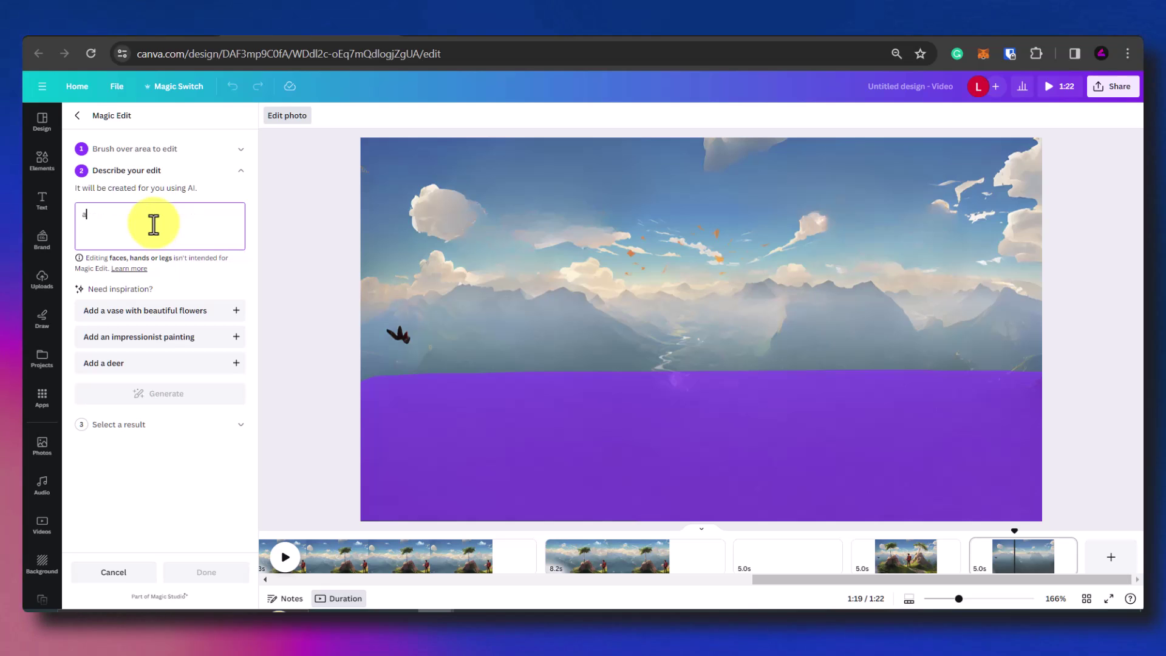
pyautogui.write('dd a water st')
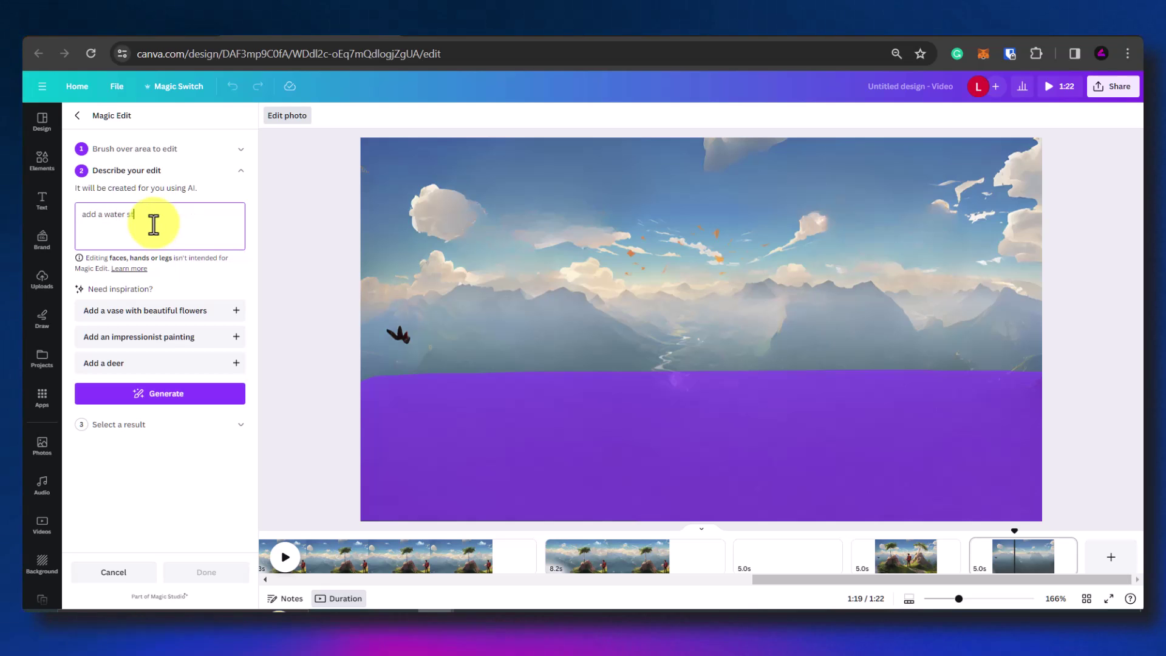
pyautogui.write('ream moutnain')
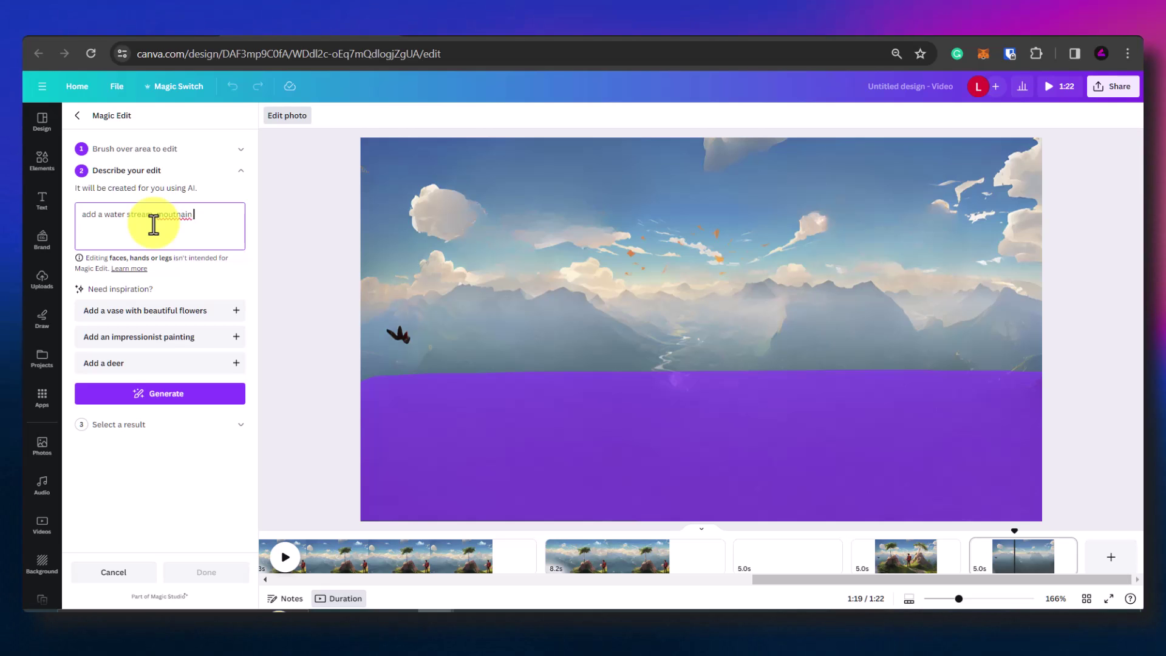
pyautogui.click(160, 394)
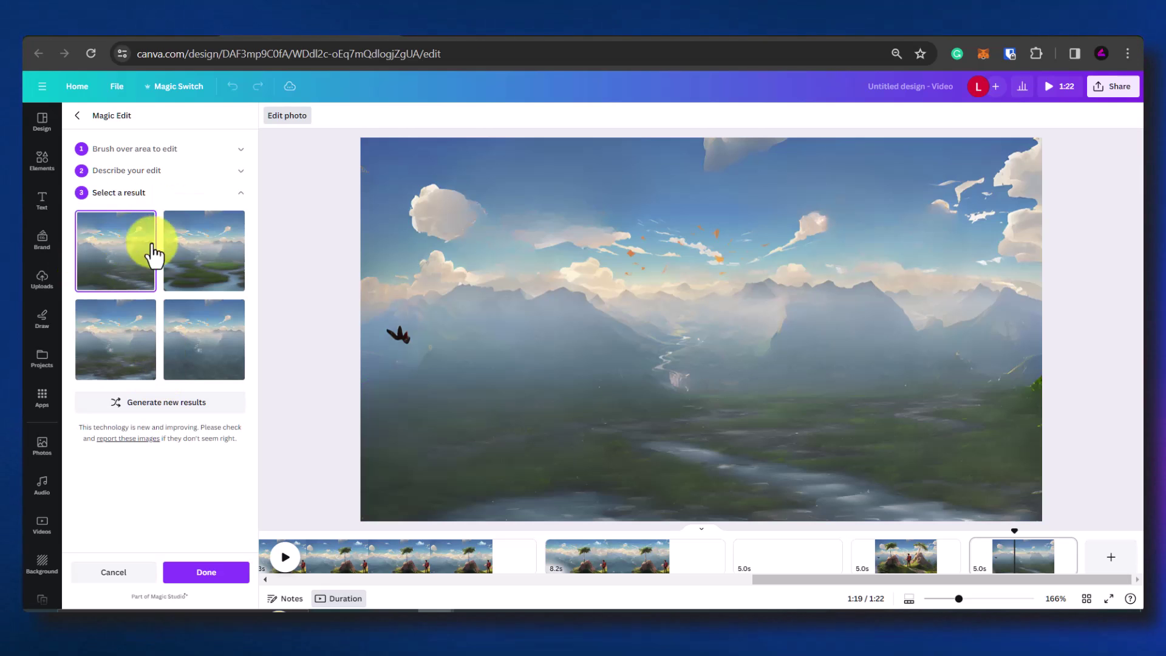
pyautogui.click(193, 267)
pyautogui.click(213, 352)
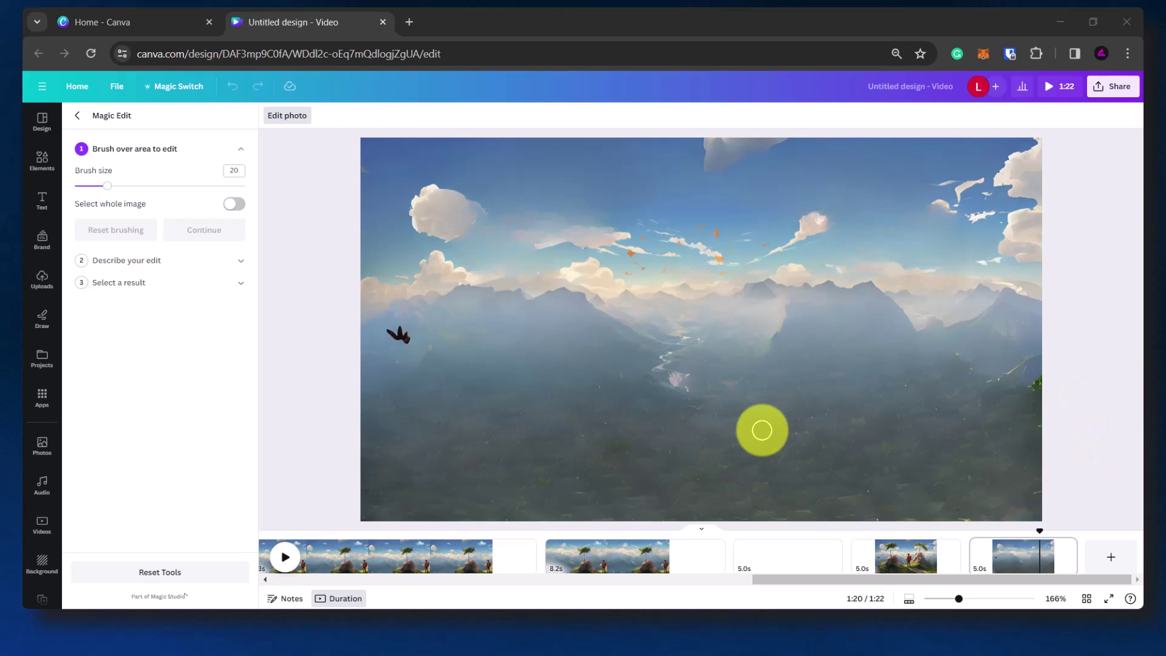
# On the final 5.0s clip, drag the hiker landscape image right beyond the page edge.
pyautogui.moveTo(937, 585); pyautogui.dragTo(457, 593)
pyautogui.click(480, 556)
pyautogui.click(550, 426)
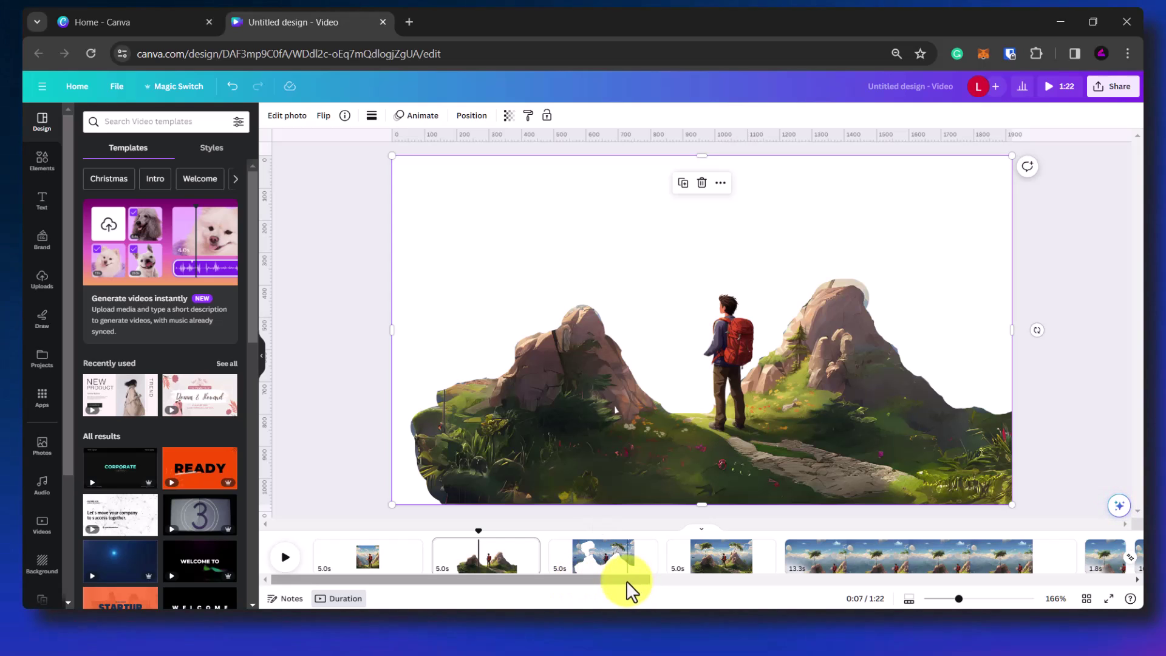
pyautogui.moveTo(625, 585); pyautogui.dragTo(1137, 578)
pyautogui.click(1024, 567)
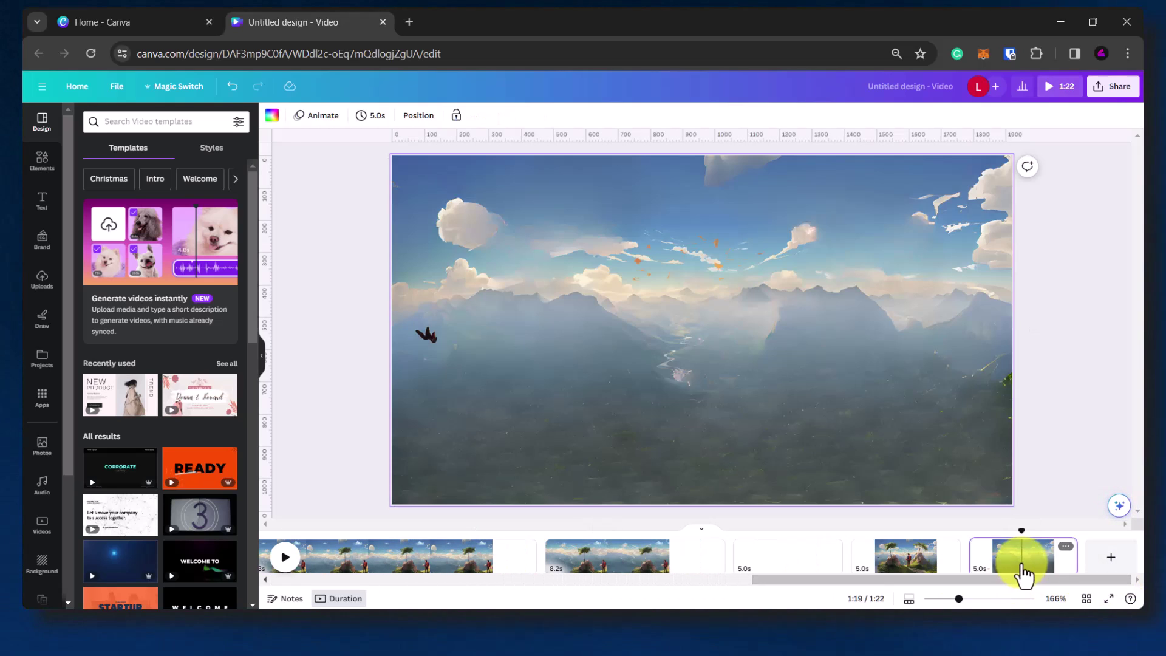
pyautogui.click(680, 380)
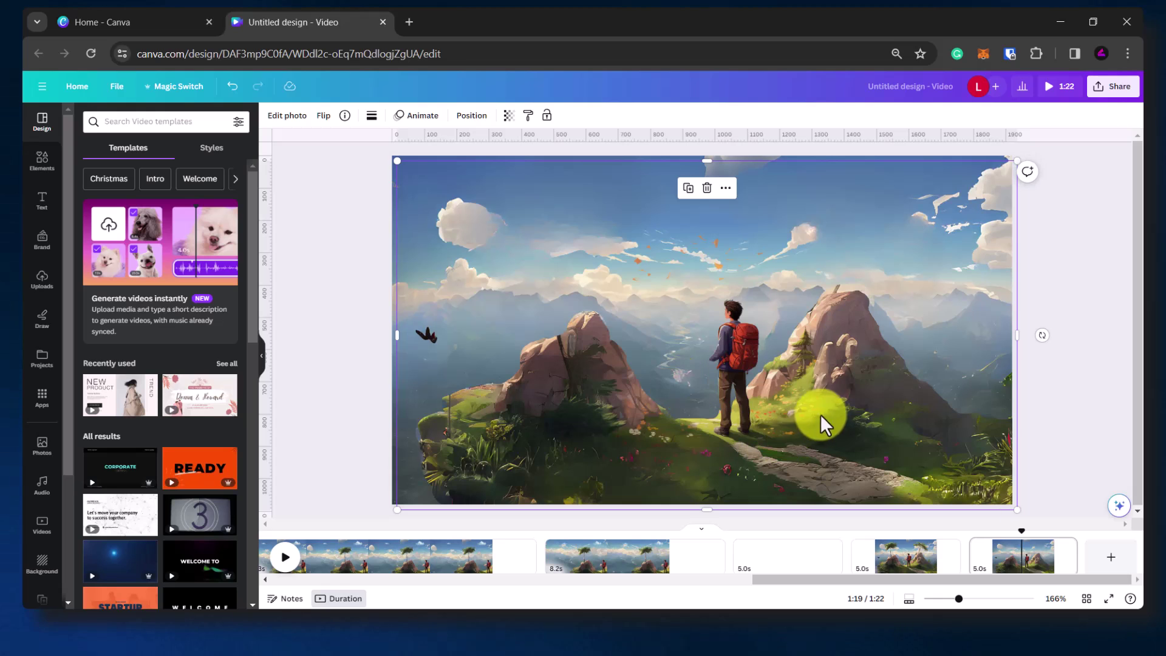
pyautogui.moveTo(821, 413); pyautogui.dragTo(703, 395)
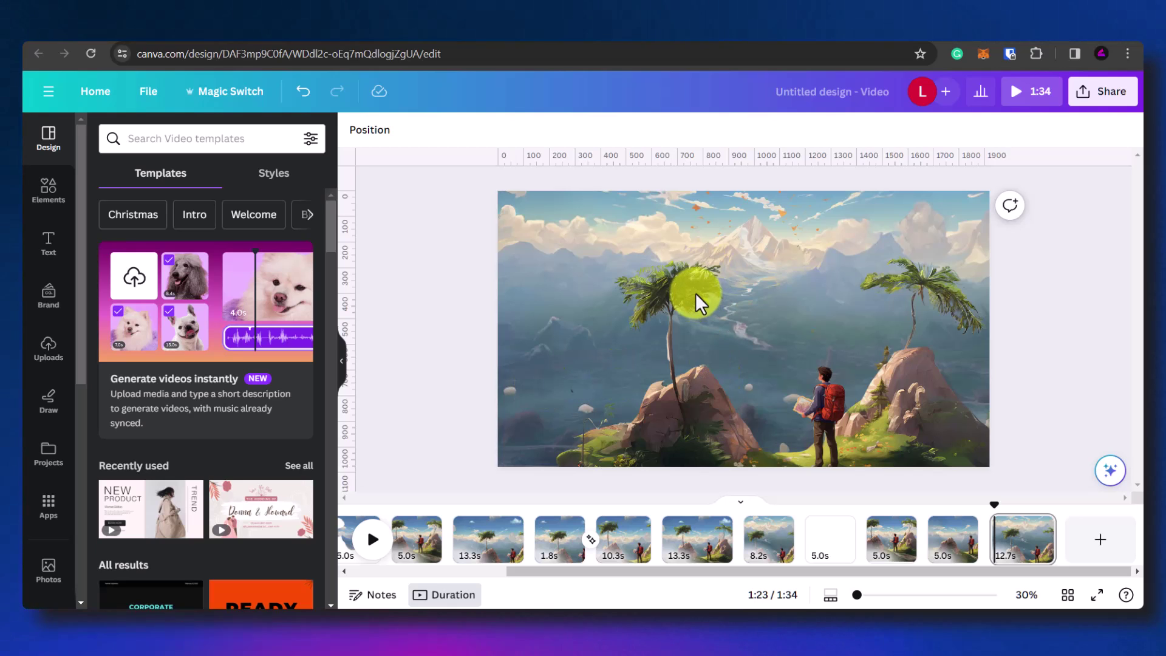
# Give the wide foreground landscape a short vertical custom motion path, Steady, with reduced speed.
pyautogui.click(524, 219)
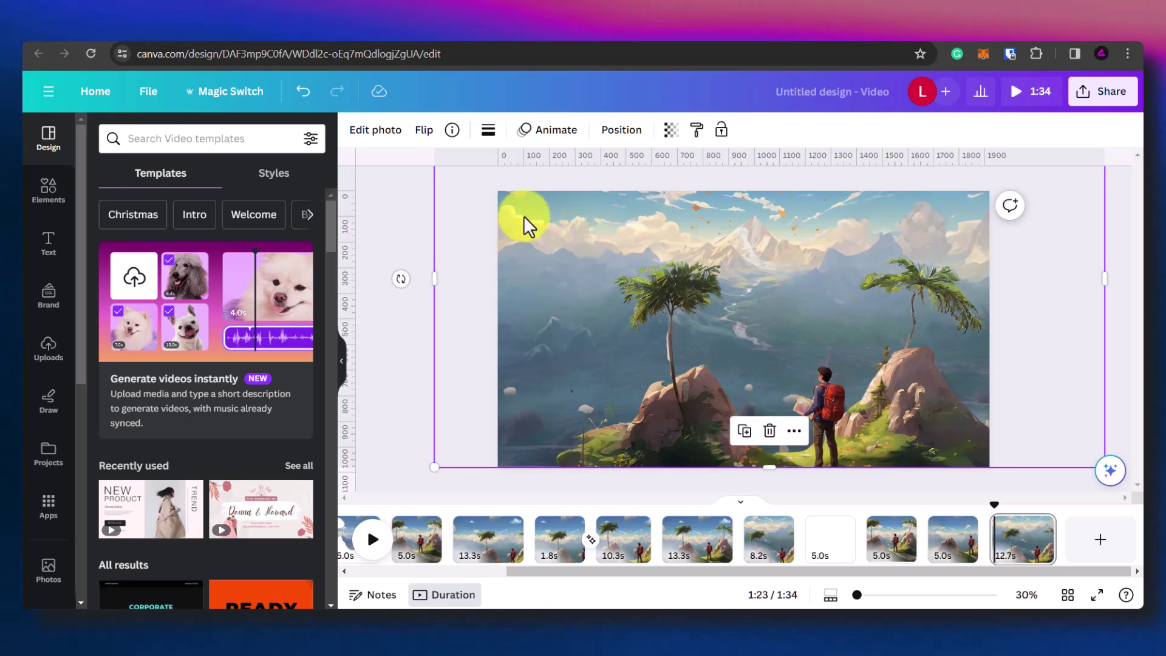
pyautogui.click(555, 146)
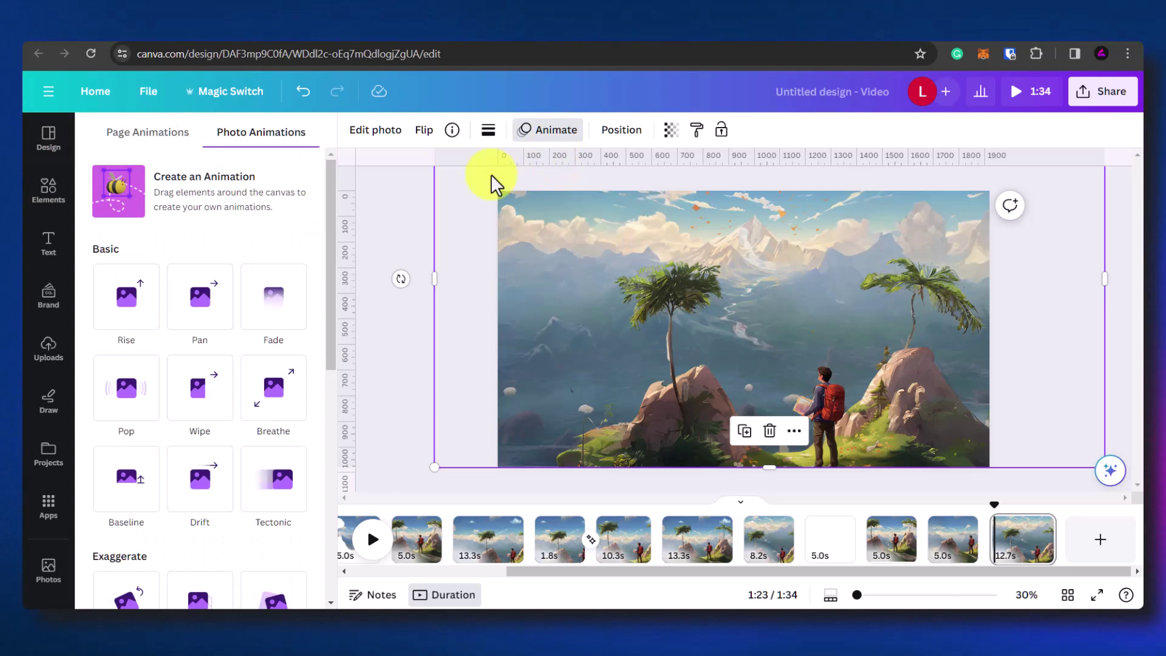
pyautogui.click(161, 200)
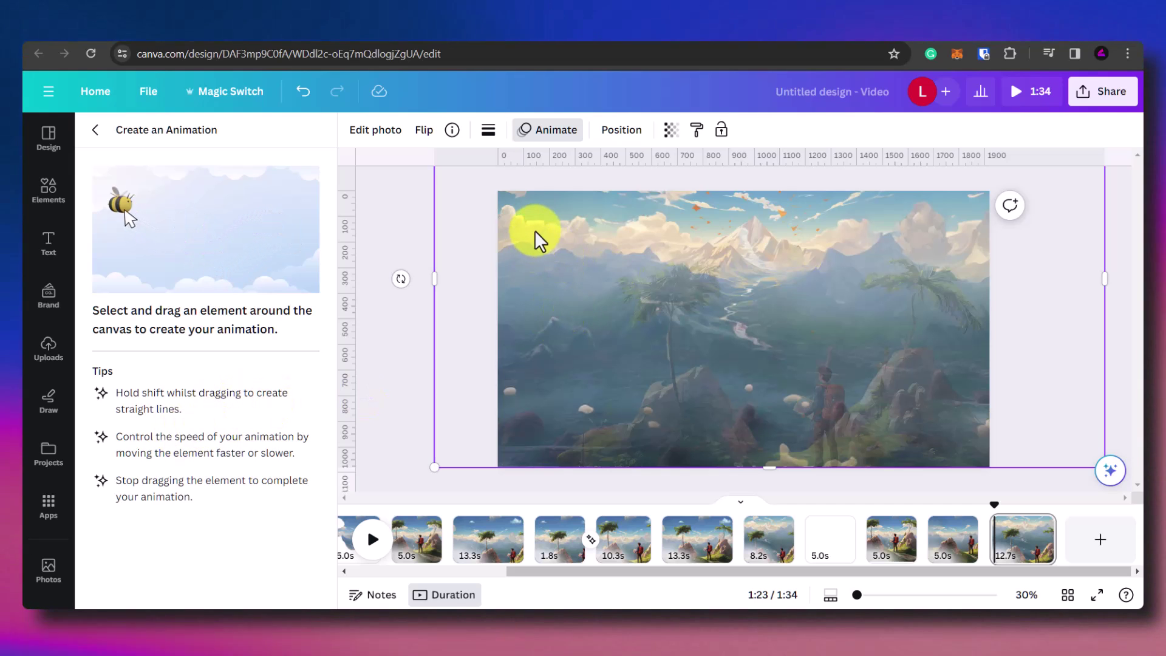
pyautogui.moveTo(534, 231); pyautogui.dragTo(542, 321)
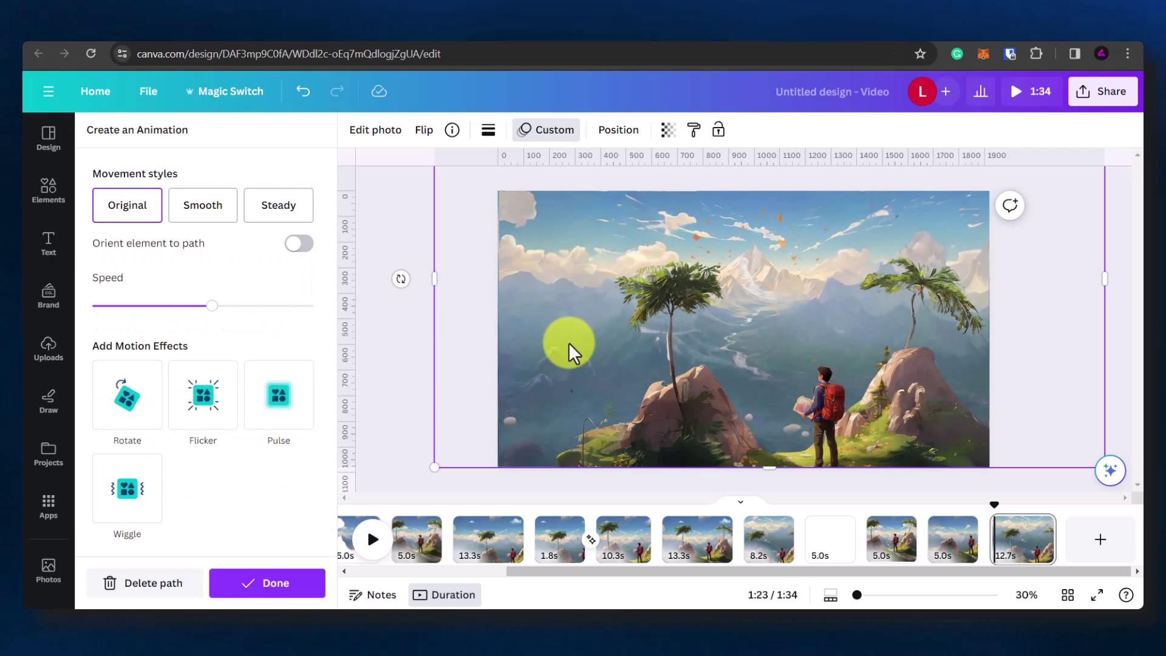
pyautogui.click(279, 210)
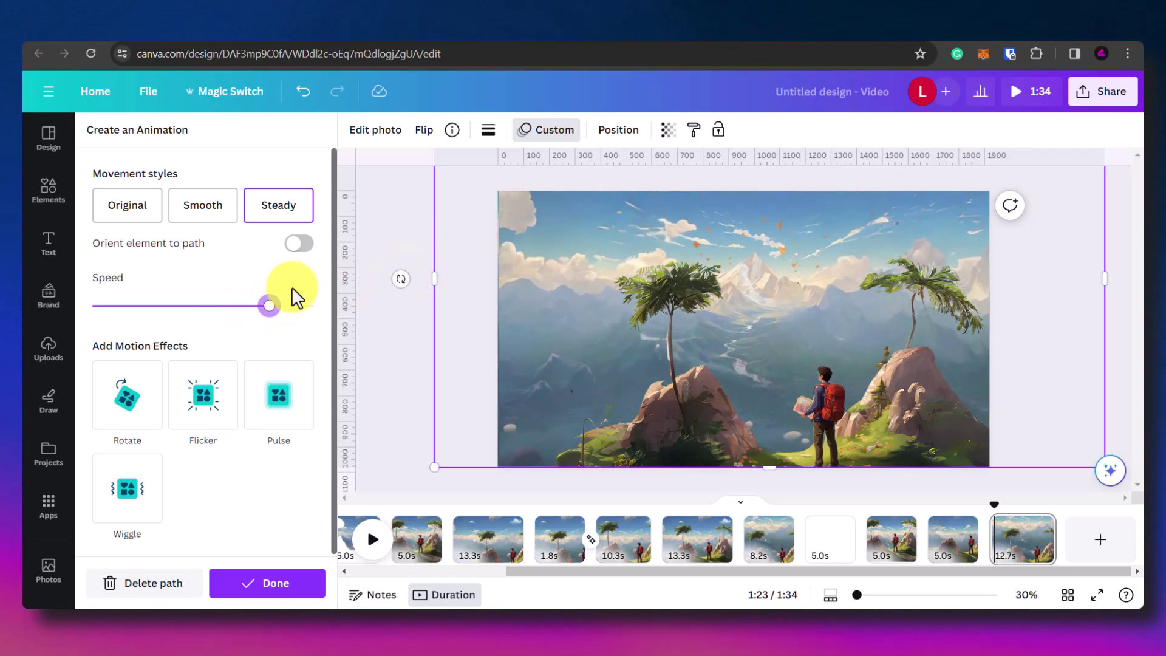
pyautogui.moveTo(273, 305); pyautogui.dragTo(294, 306)
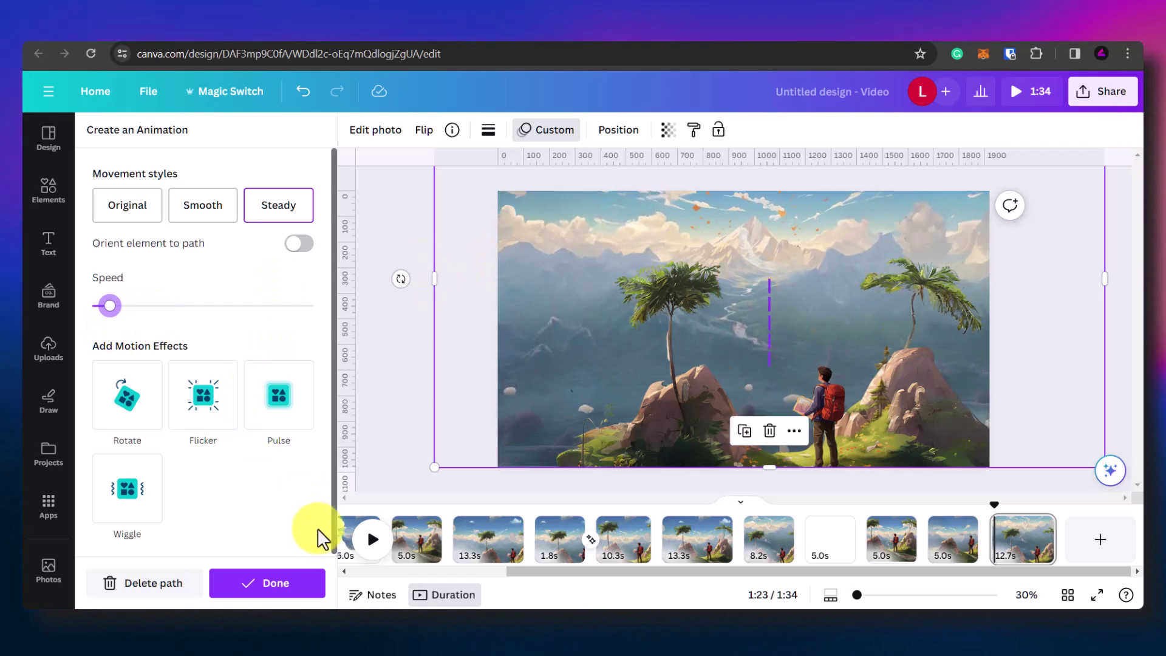
# Animate the grouped landscape layer with a short upward Steady motion path at slower speed.
pyautogui.click(275, 600)
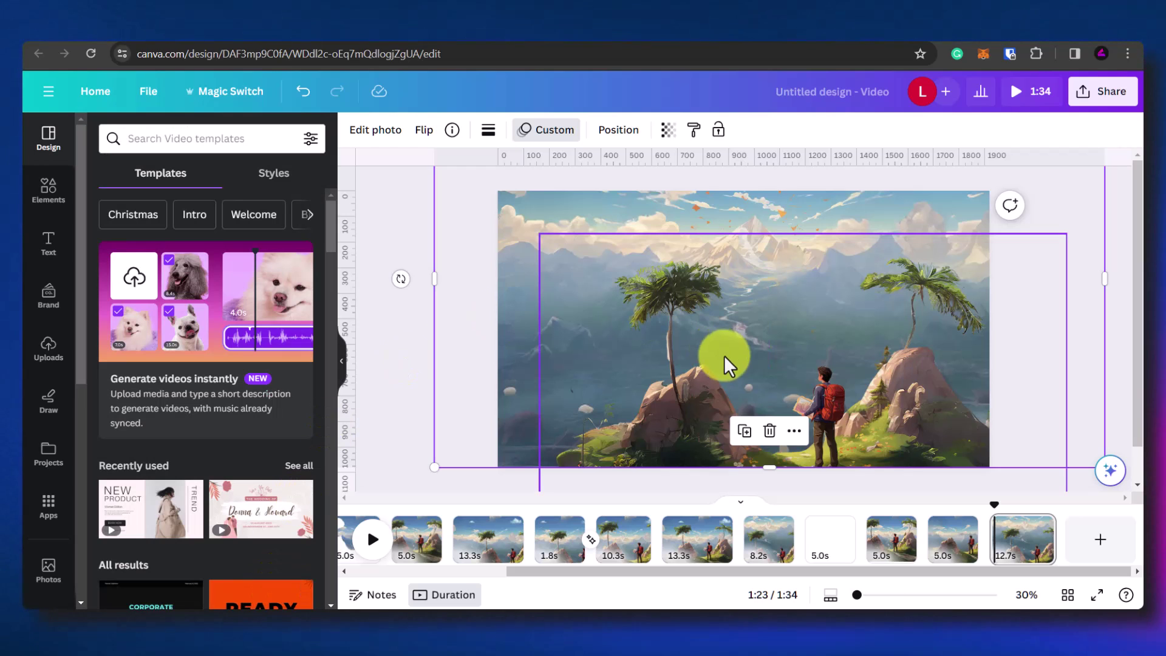
pyautogui.click(659, 406)
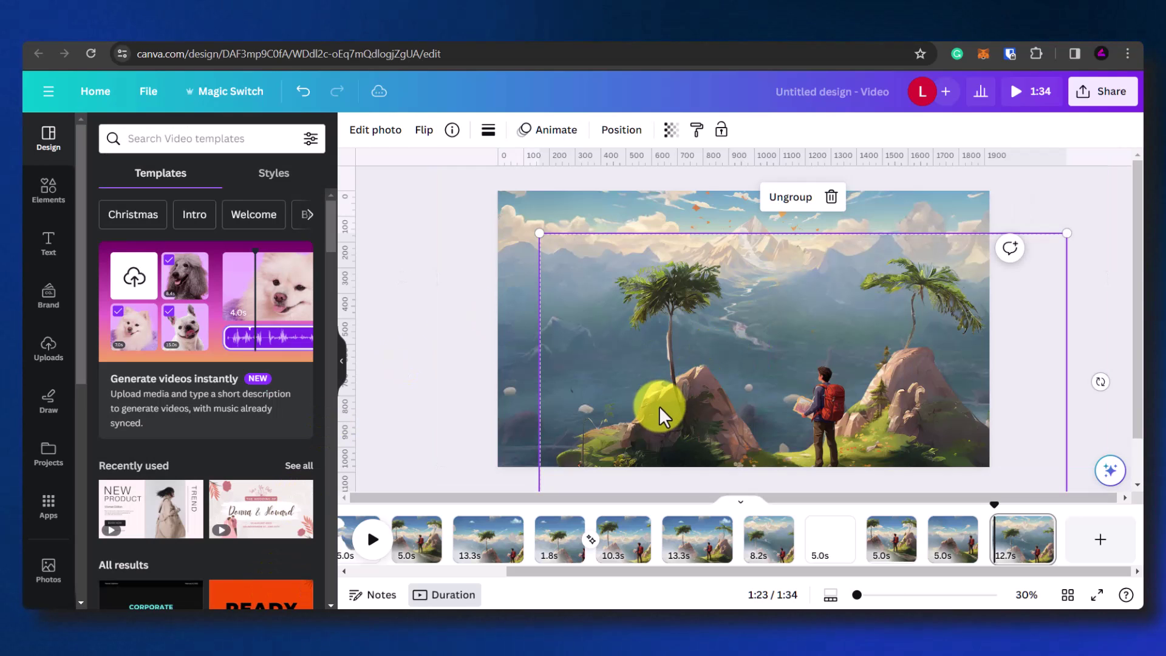
pyautogui.click(419, 137)
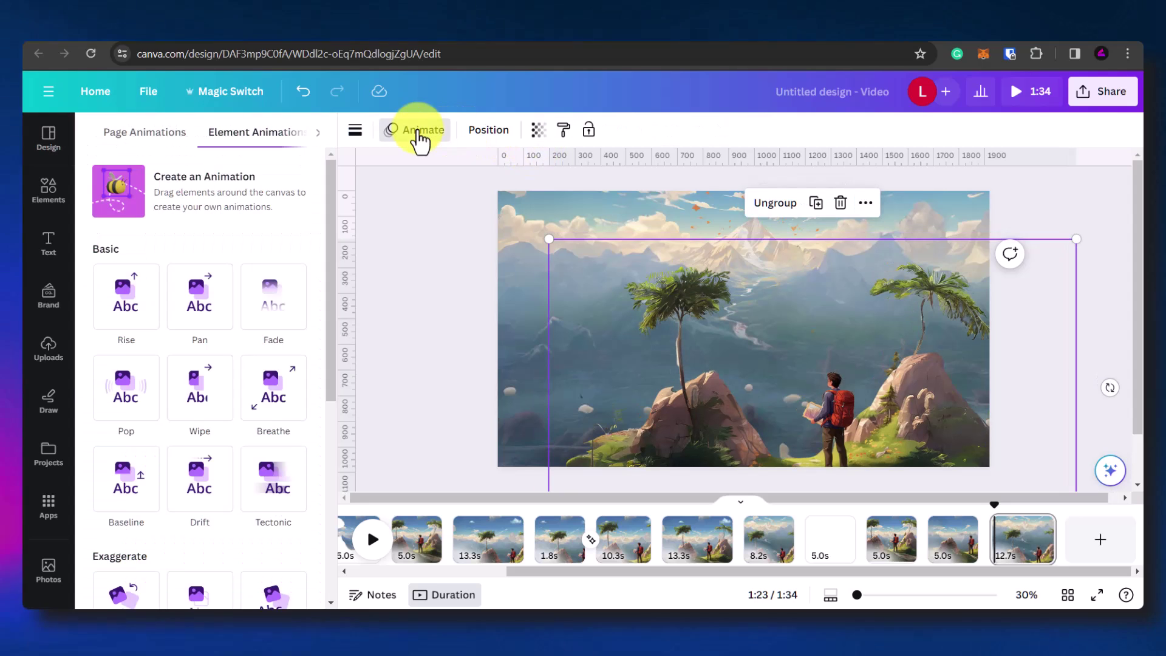
pyautogui.click(234, 216)
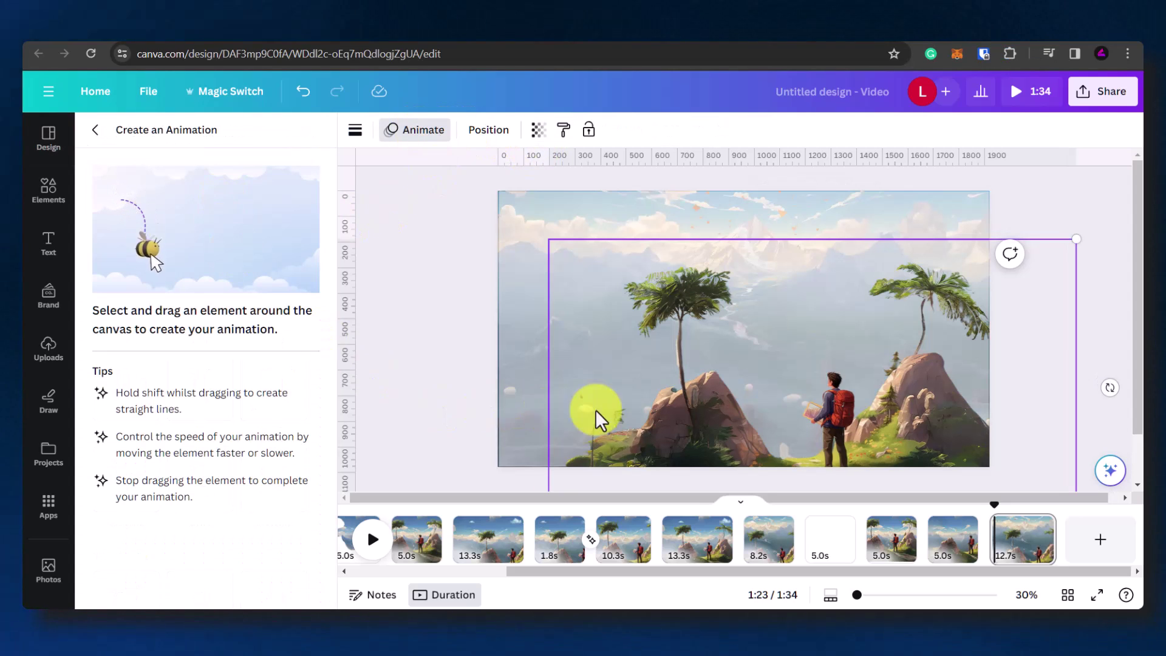
pyautogui.moveTo(668, 433); pyautogui.dragTo(668, 380)
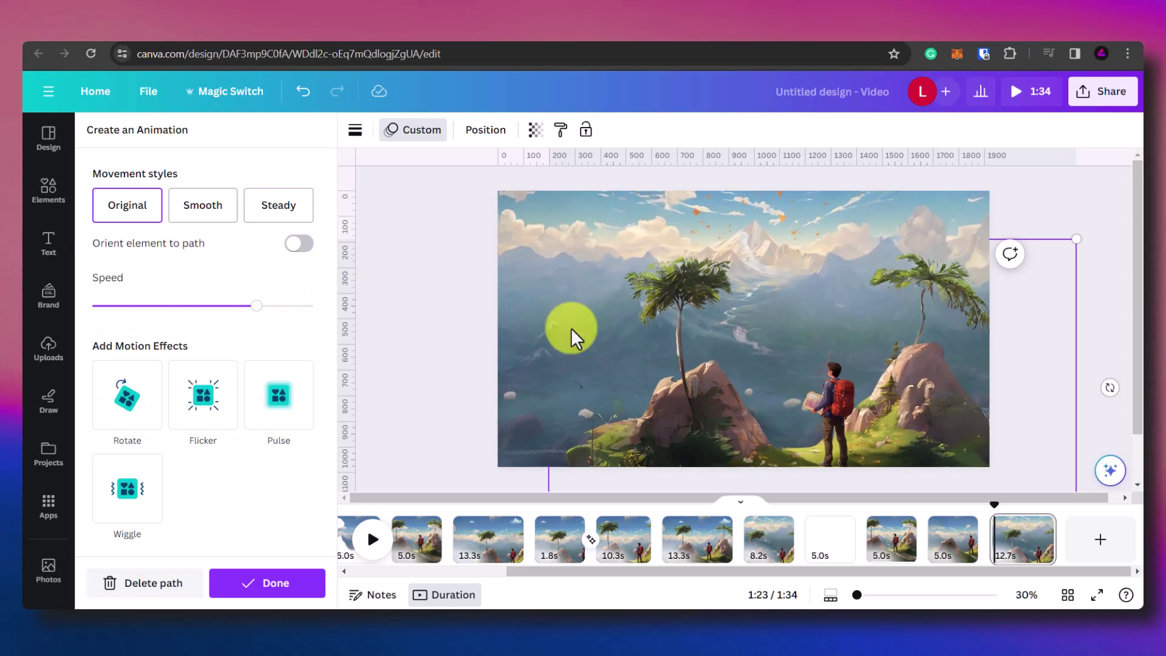
pyautogui.moveTo(256, 305); pyautogui.dragTo(169, 314)
pyautogui.click(277, 226)
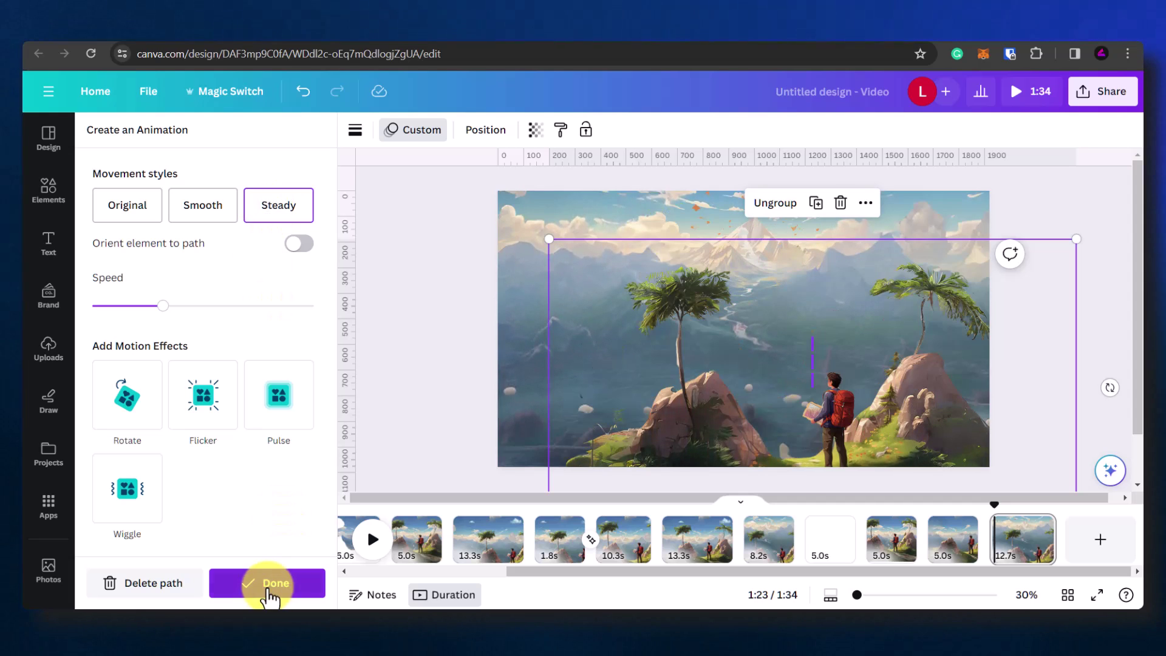
pyautogui.click(271, 584)
# Deselect everything and select the final 12.7s clip in the timeline.
pyautogui.click(391, 356)
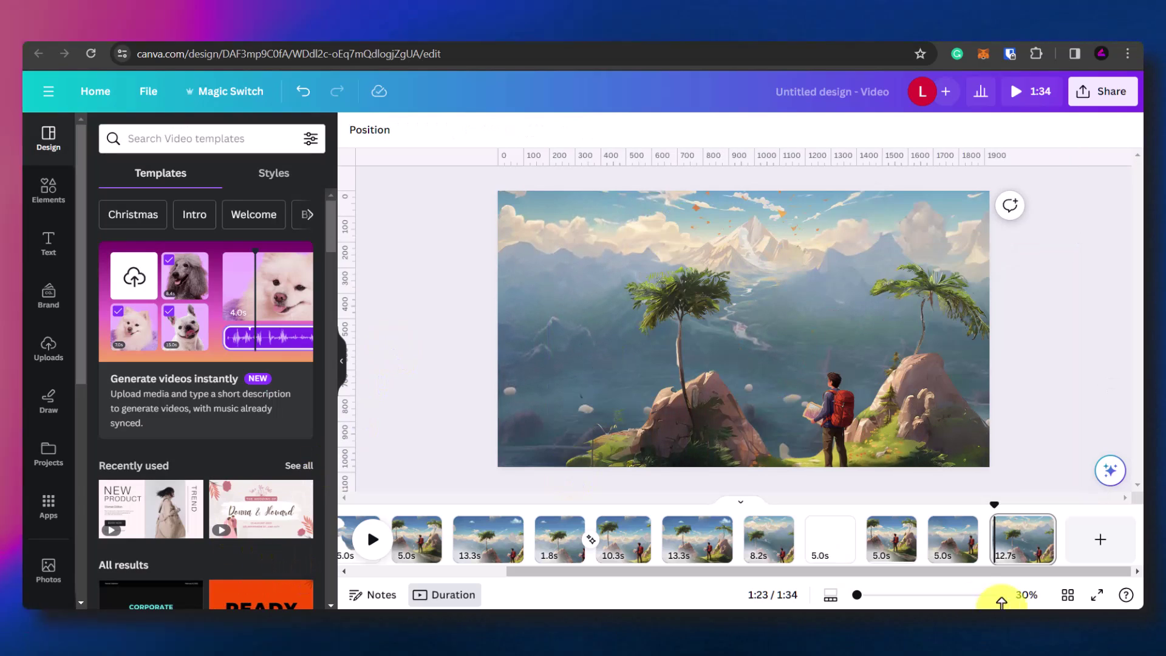
pyautogui.click(994, 509)
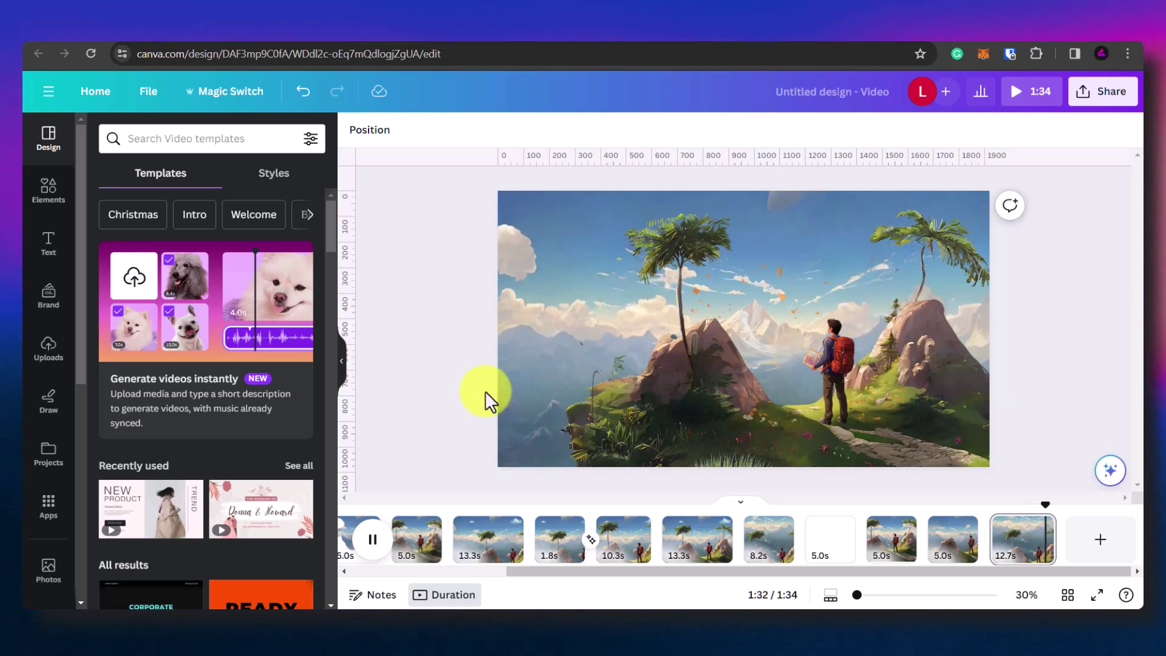
# Add a cloud from Elements, shrink it to about 481 by 201, and place it upper-right.
pyautogui.click(36, 198)
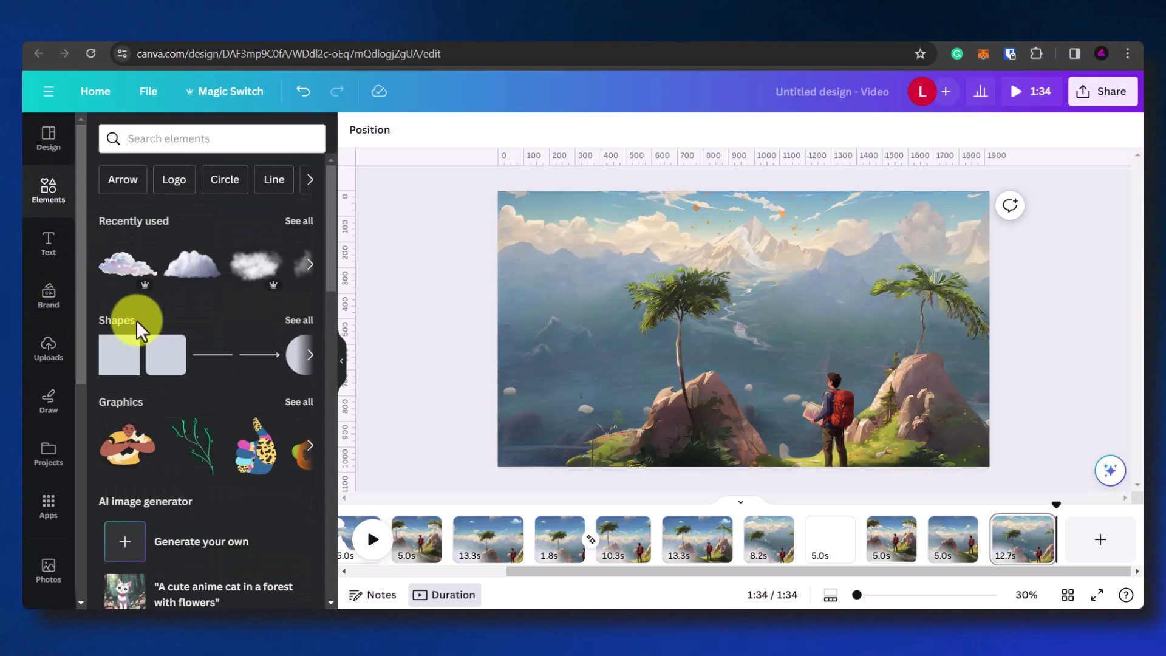
pyautogui.moveTo(434, 258); pyautogui.dragTo(548, 231)
pyautogui.moveTo(967, 384); pyautogui.dragTo(645, 244)
pyautogui.moveTo(571, 234); pyautogui.dragTo(823, 242)
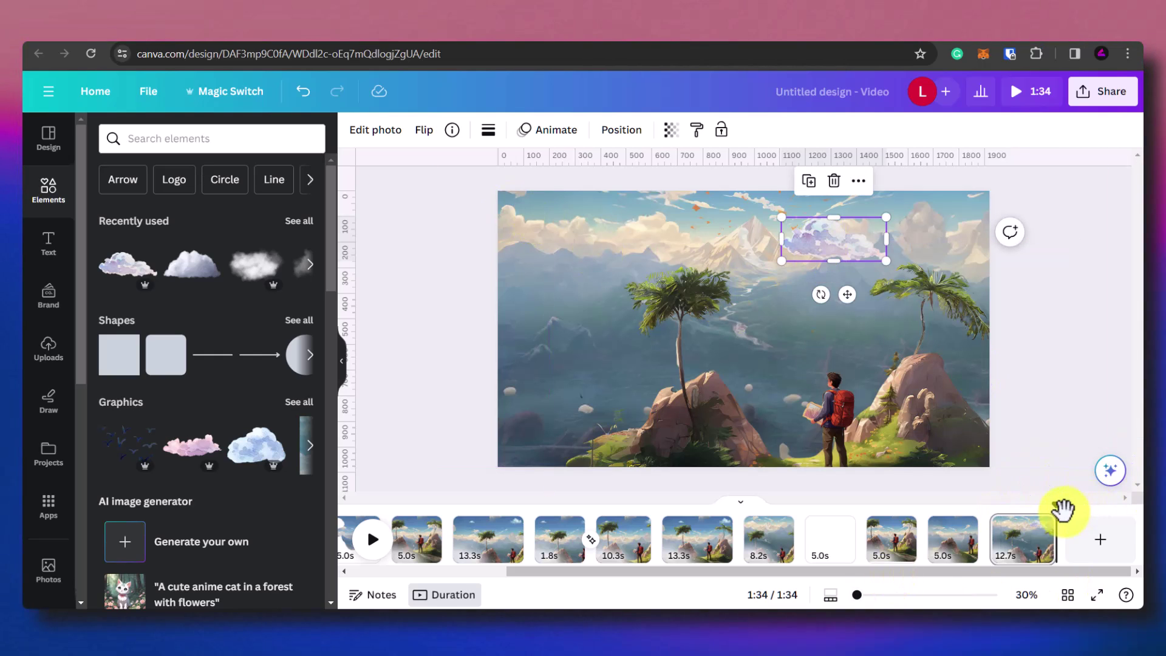
pyautogui.moveTo(1063, 503); pyautogui.dragTo(992, 512)
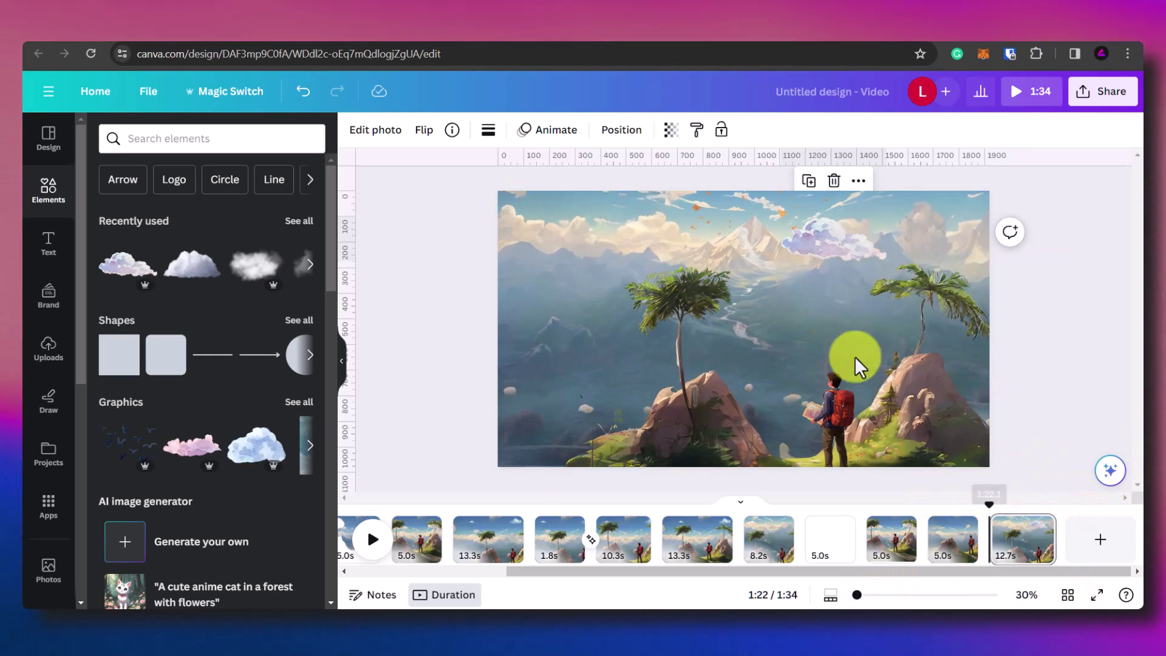
pyautogui.click(821, 241)
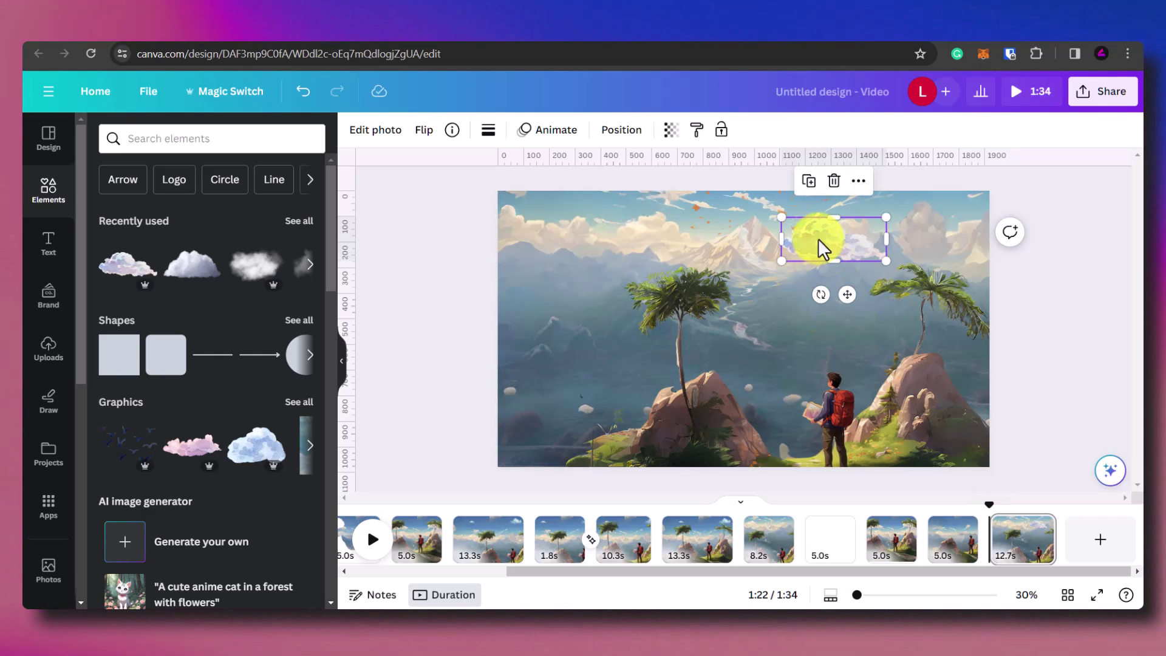
pyautogui.moveTo(818, 239); pyautogui.dragTo(906, 229)
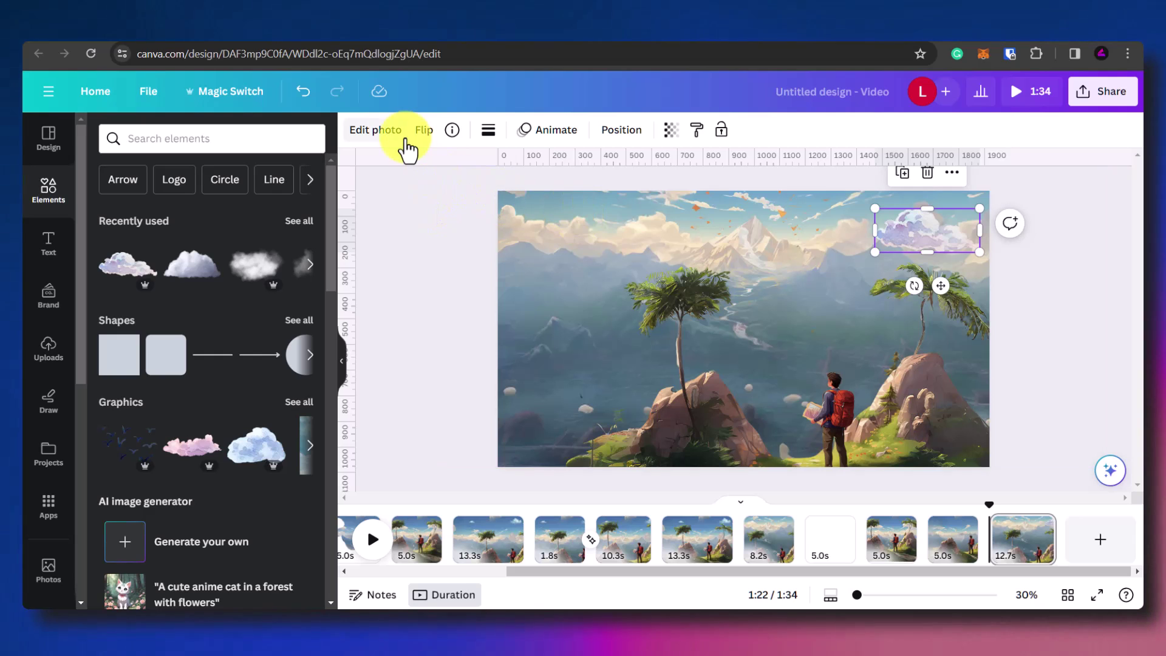
# Give the cloud a custom leftward drift path with Steady movement at slow speed.
pyautogui.click(547, 131)
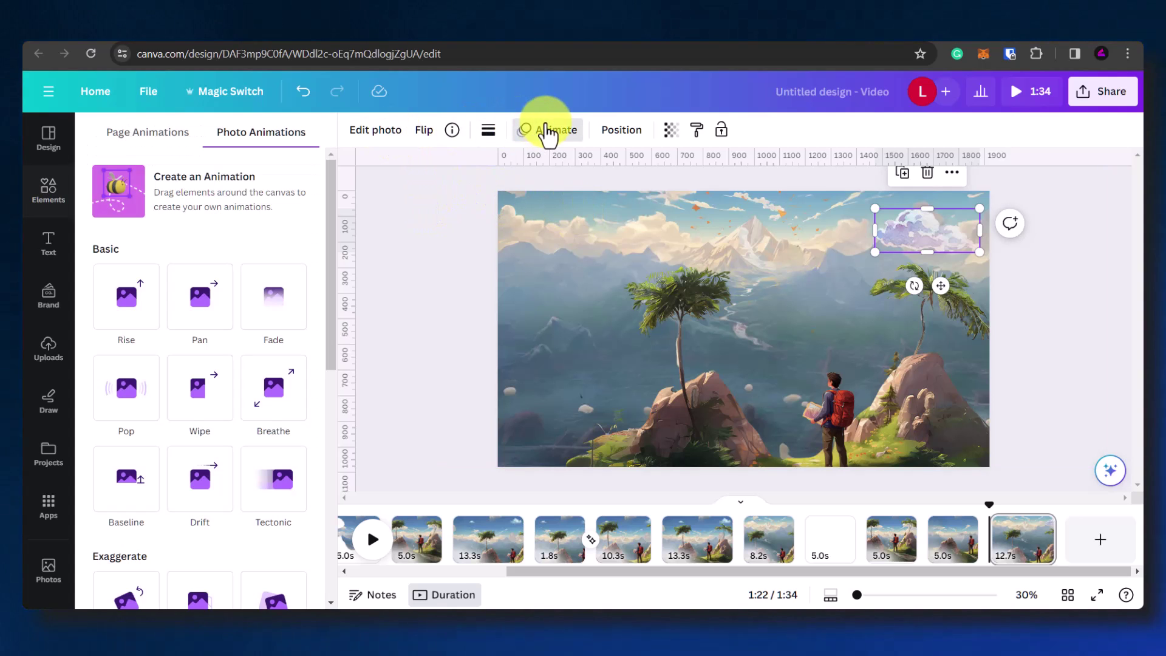
pyautogui.click(182, 202)
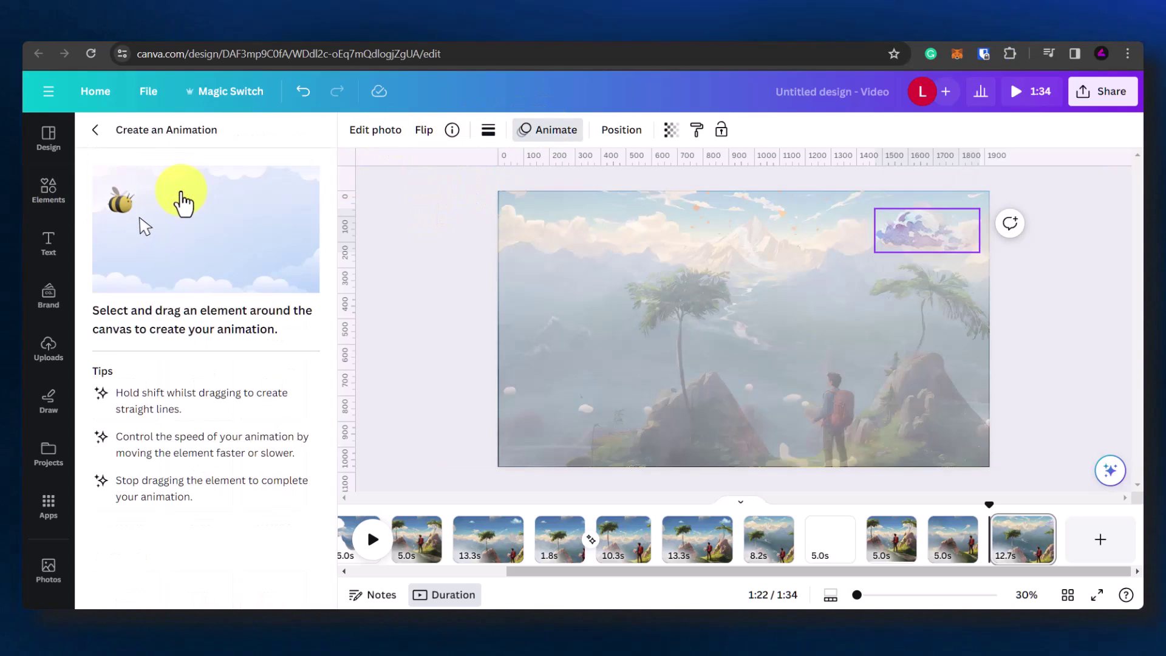
pyautogui.moveTo(936, 228); pyautogui.dragTo(741, 246)
pyautogui.moveTo(639, 235); pyautogui.dragTo(635, 236)
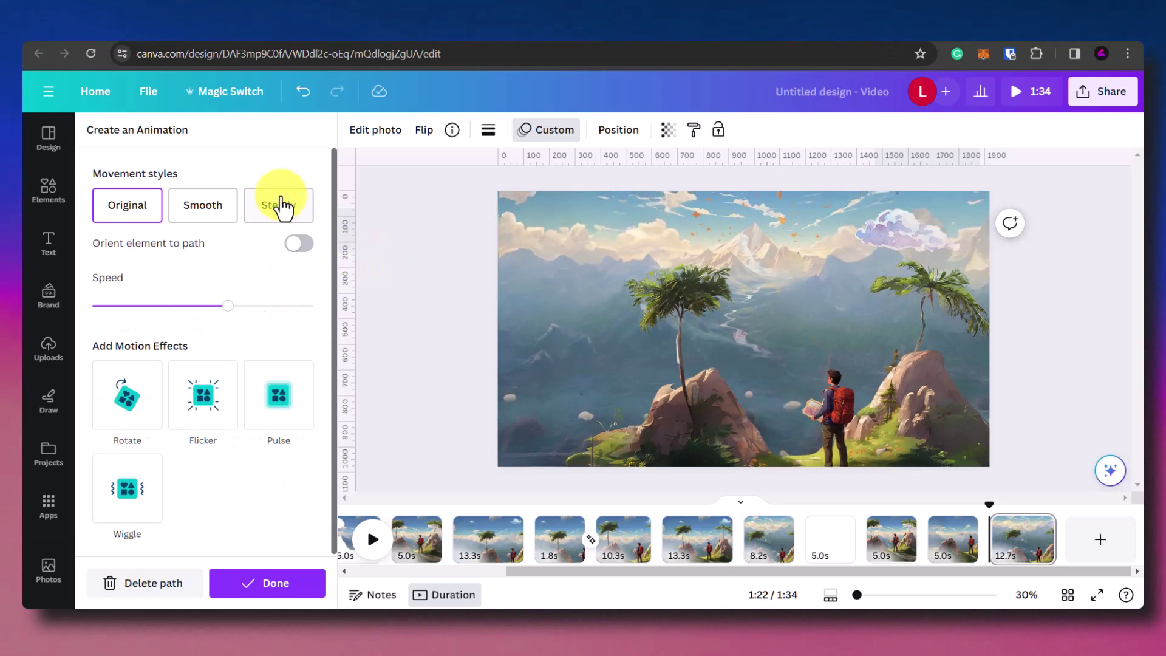
pyautogui.moveTo(228, 305); pyautogui.dragTo(165, 305)
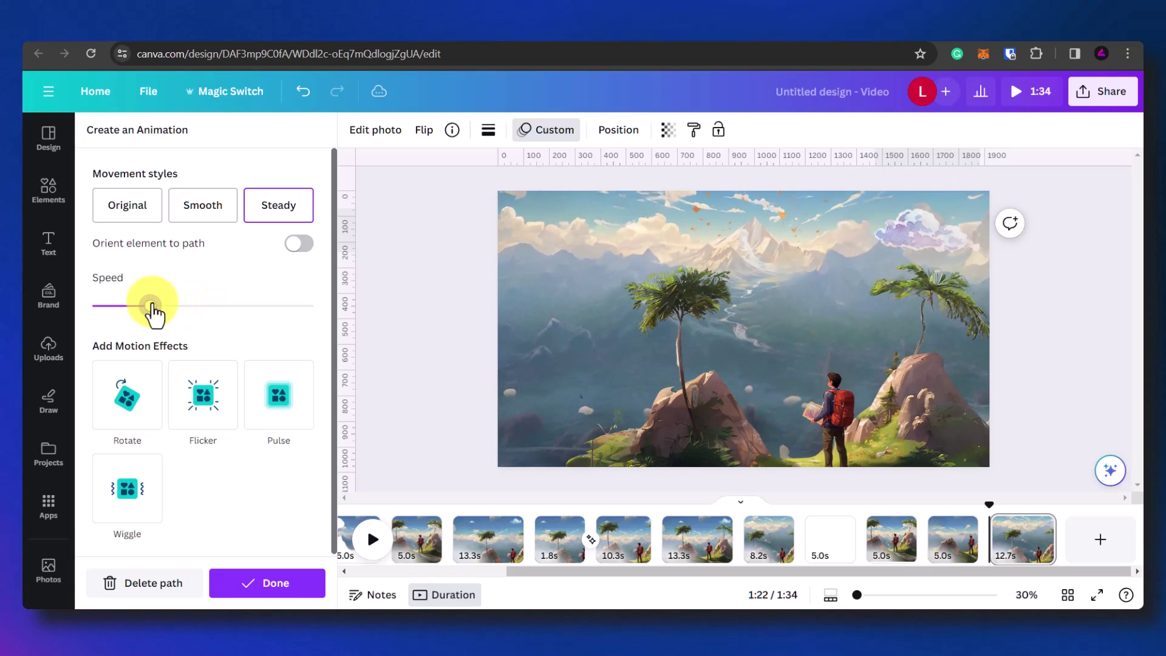
pyautogui.click(283, 420)
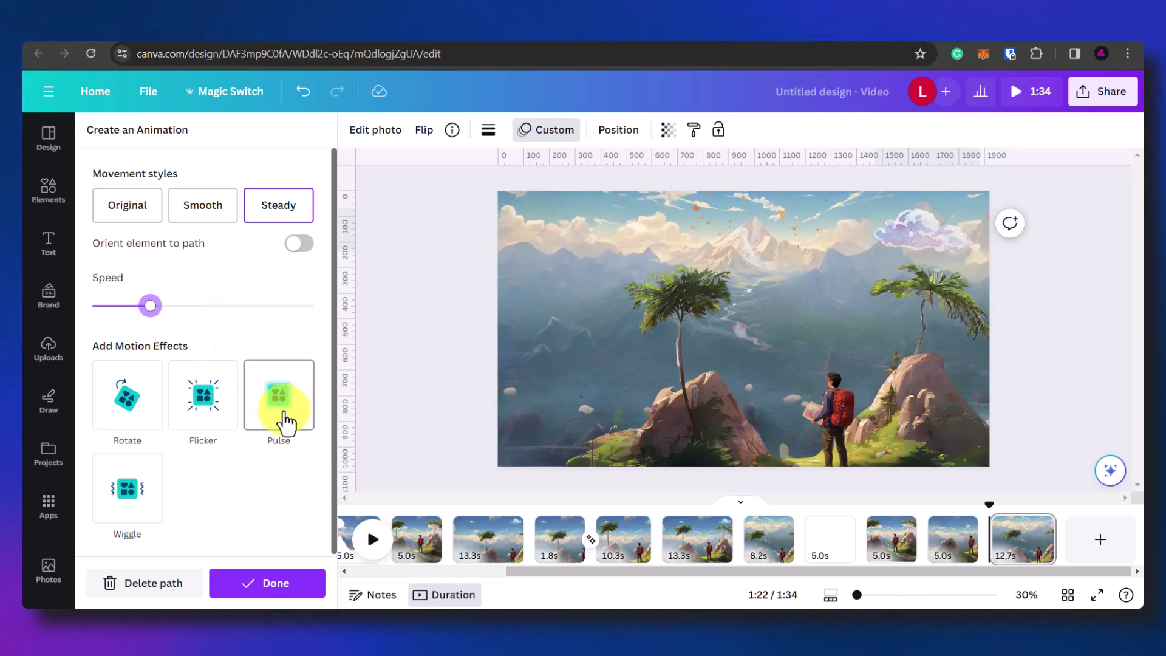
pyautogui.click(252, 583)
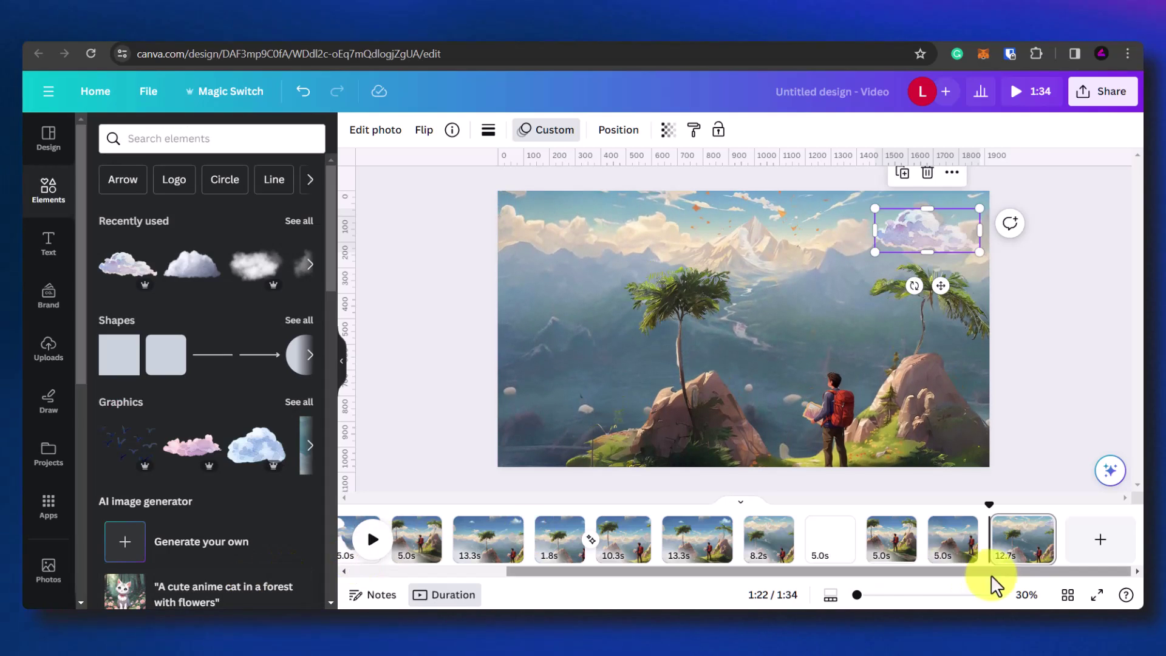
# Preview the cloud, send it one layer backward, and return to the last clip's start.
pyautogui.click(379, 546)
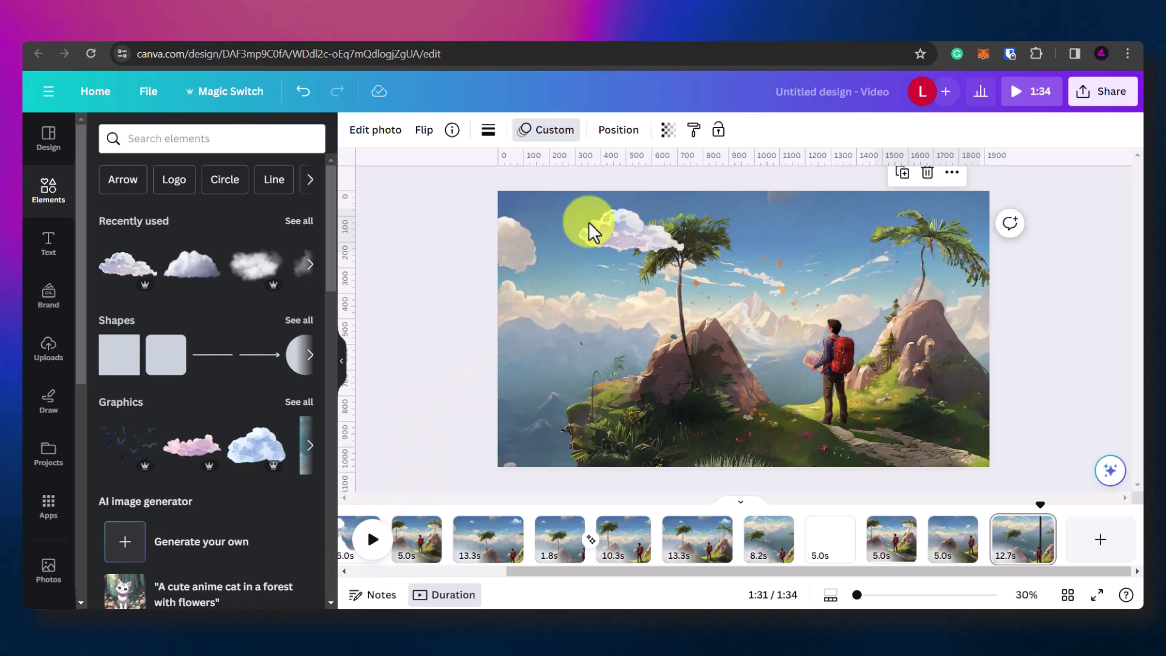
pyautogui.click(626, 233)
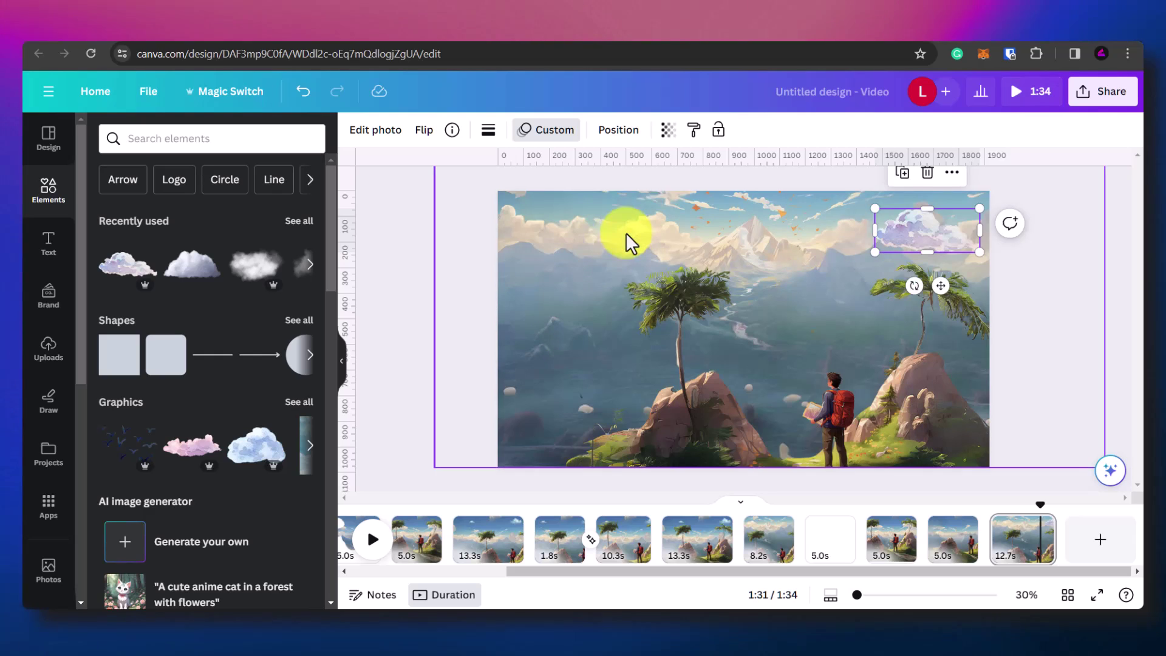
pyautogui.rightClick(931, 223)
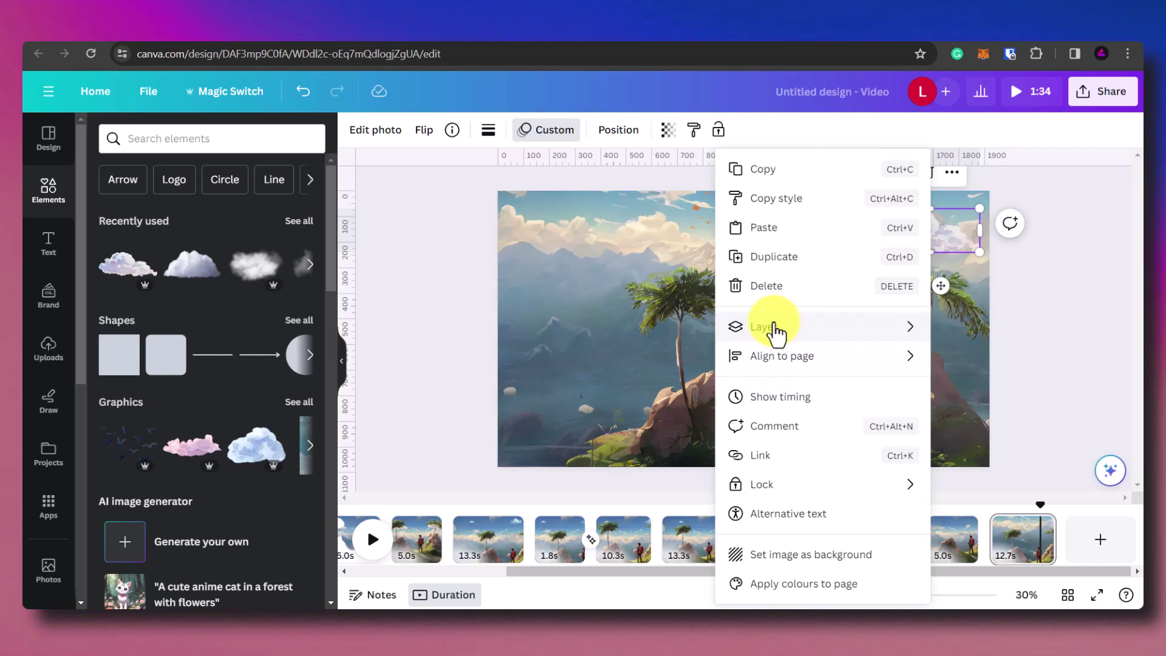
pyautogui.moveTo(773, 328)
pyautogui.click(569, 394)
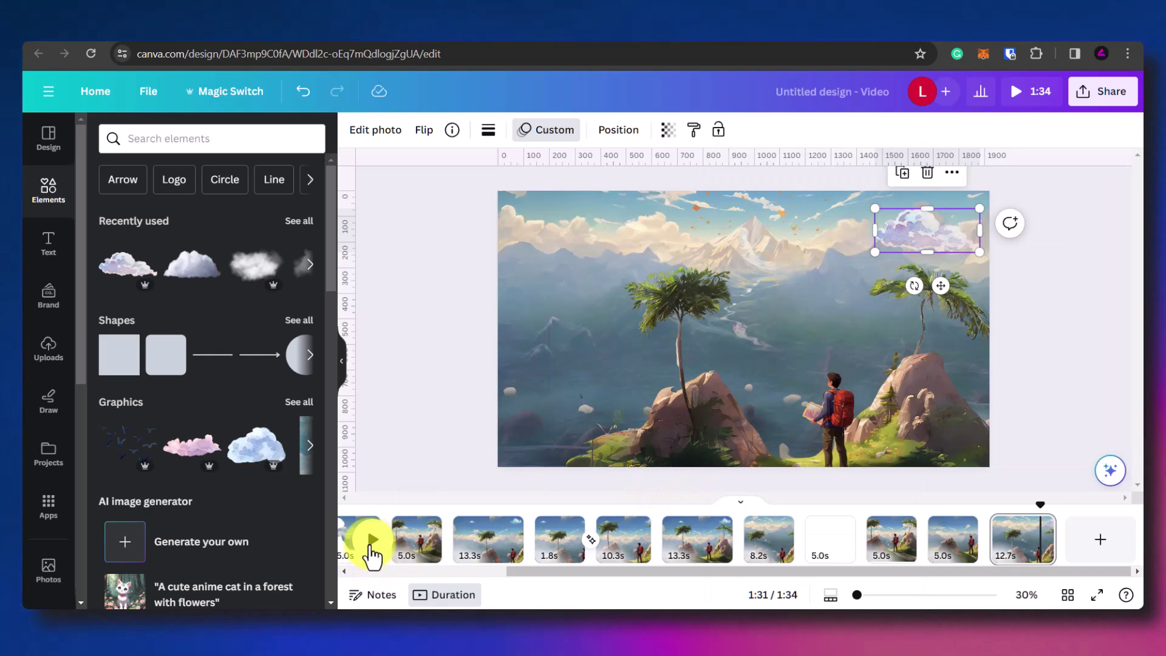
pyautogui.click(996, 512)
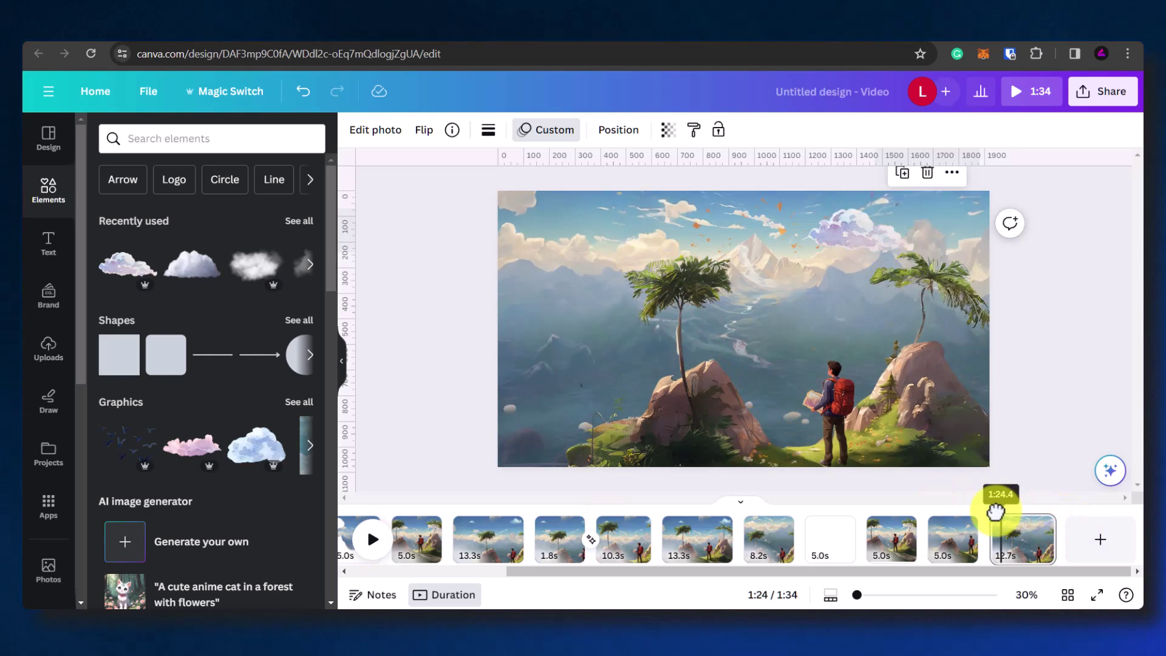
# Play the 1:49 video to preview the drifting cloud animation.
pyautogui.click(373, 543)
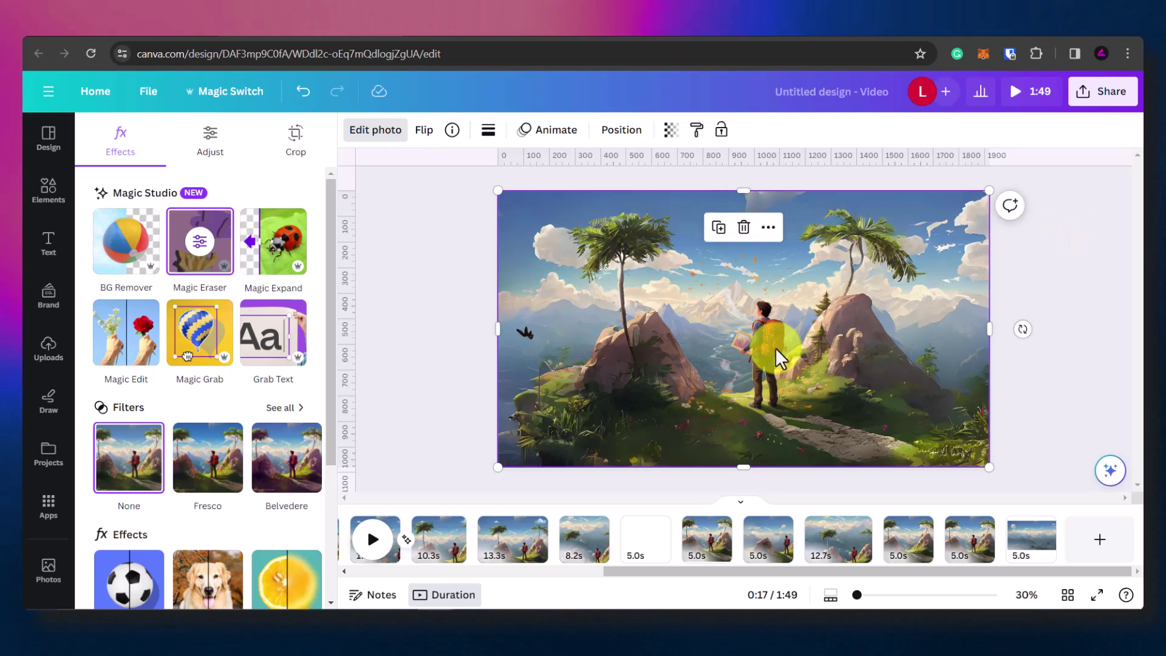
# Add a blank page at the end and paste the hiker landscape image onto it.
pyautogui.click(1100, 540)
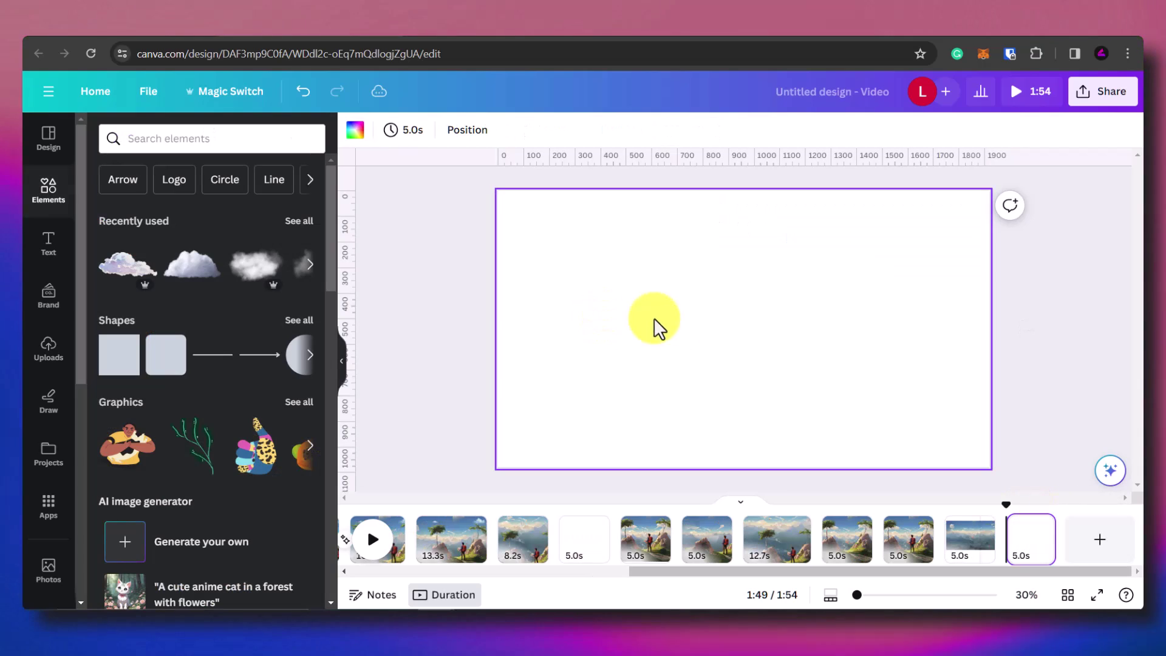
pyautogui.hotkey('ctrl', 'v')
pyautogui.moveTo(737, 311)
pyautogui.mouseDown()
pyautogui.moveTo(875, 364)
pyautogui.moveTo(716, 351)
pyautogui.moveTo(735, 315)
pyautogui.mouseUp()
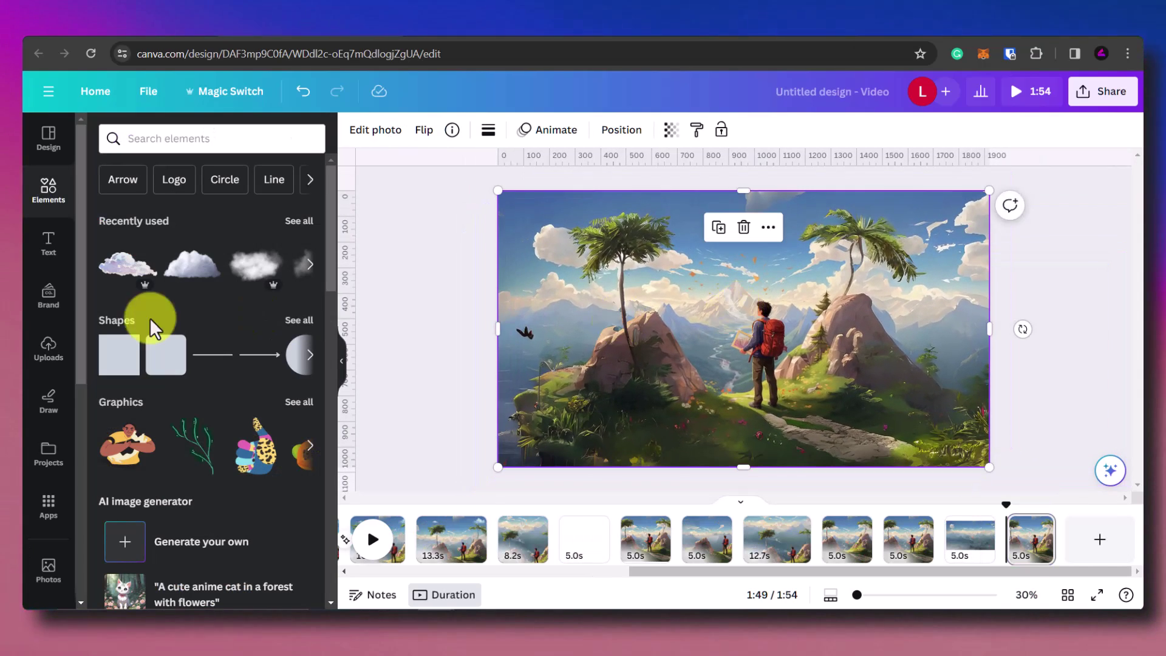
# Use Magic Grab to lift the hiker out of the landscape and delete him.
pyautogui.click(369, 140)
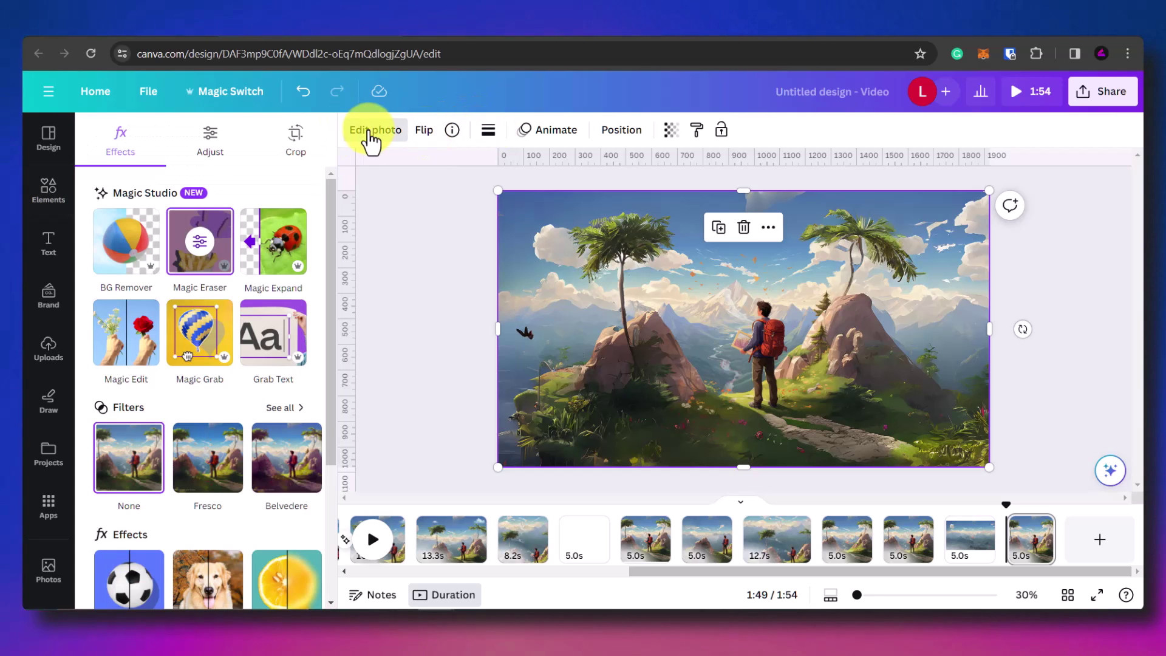
pyautogui.click(193, 352)
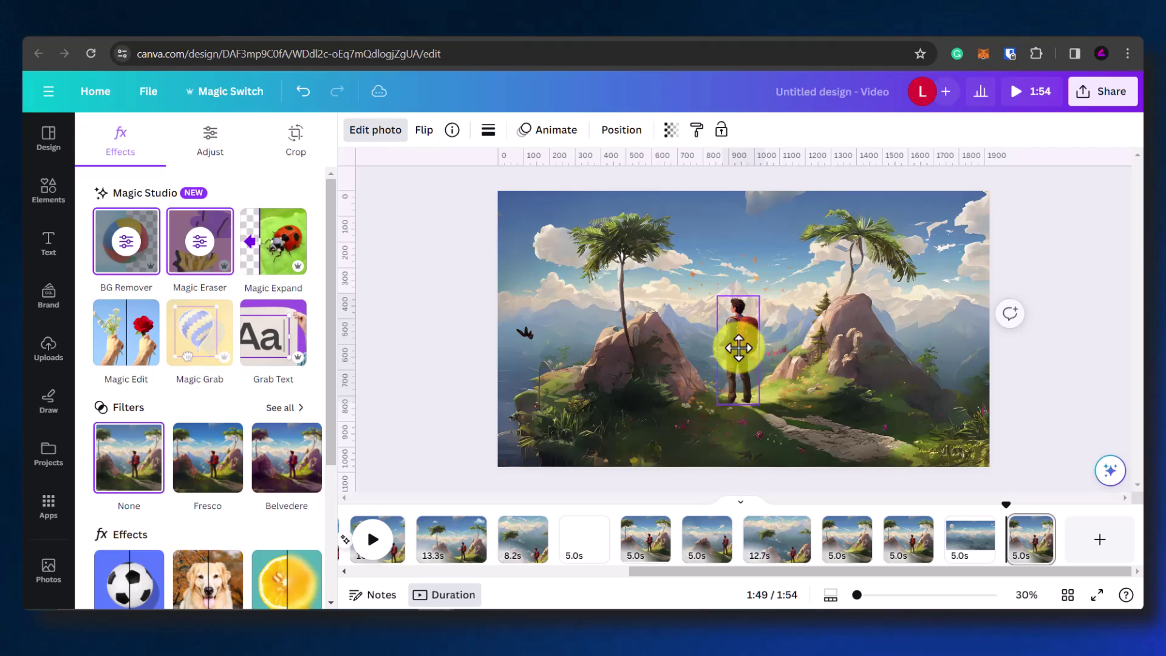
pyautogui.moveTo(743, 351)
pyautogui.mouseDown()
pyautogui.moveTo(718, 331)
pyautogui.moveTo(749, 334)
pyautogui.mouseUp()
pyautogui.press('Delete')
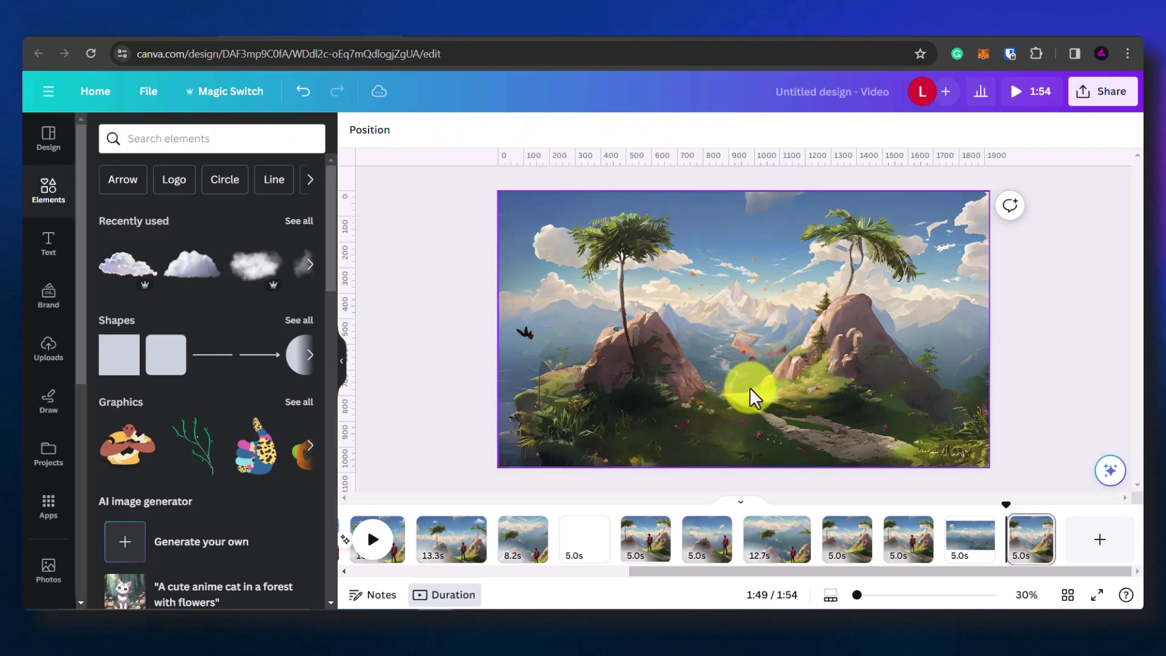
pyautogui.click(672, 369)
# Download only the current page, Page 17, as a PNG file.
pyautogui.click(407, 324)
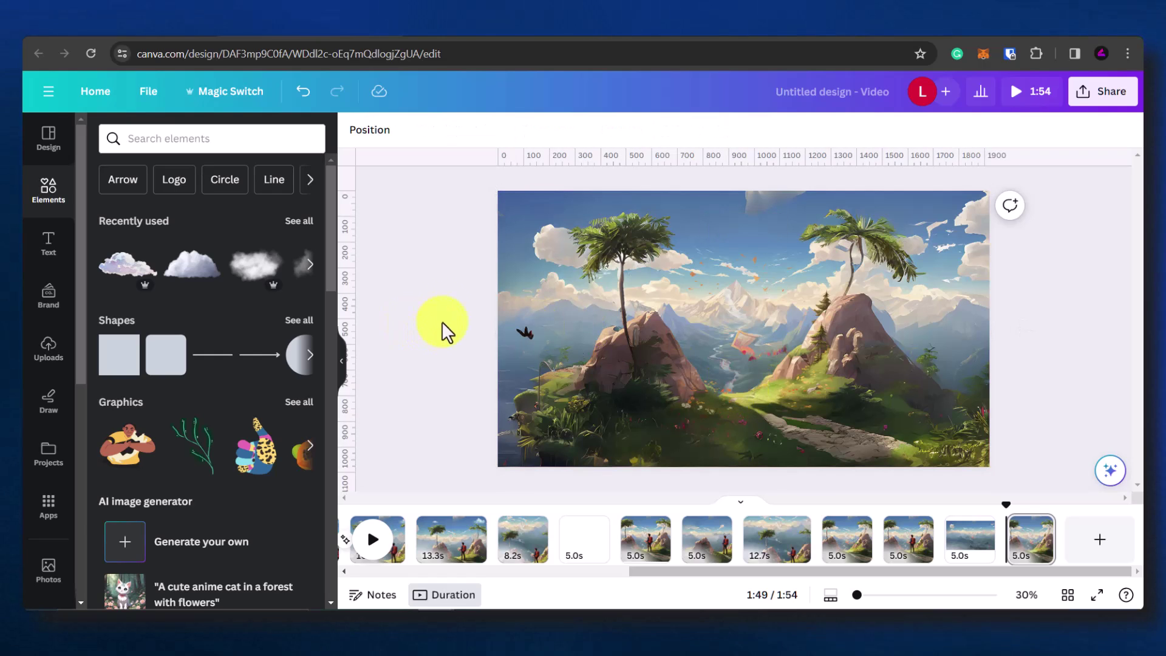
pyautogui.click(1101, 97)
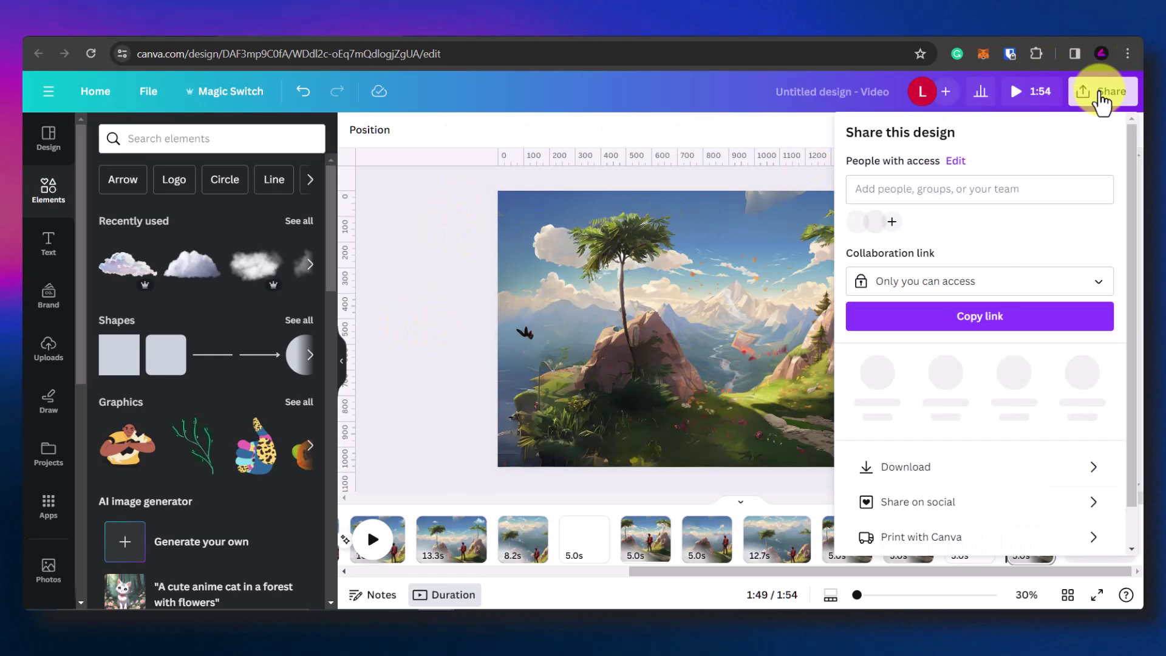
pyautogui.click(960, 469)
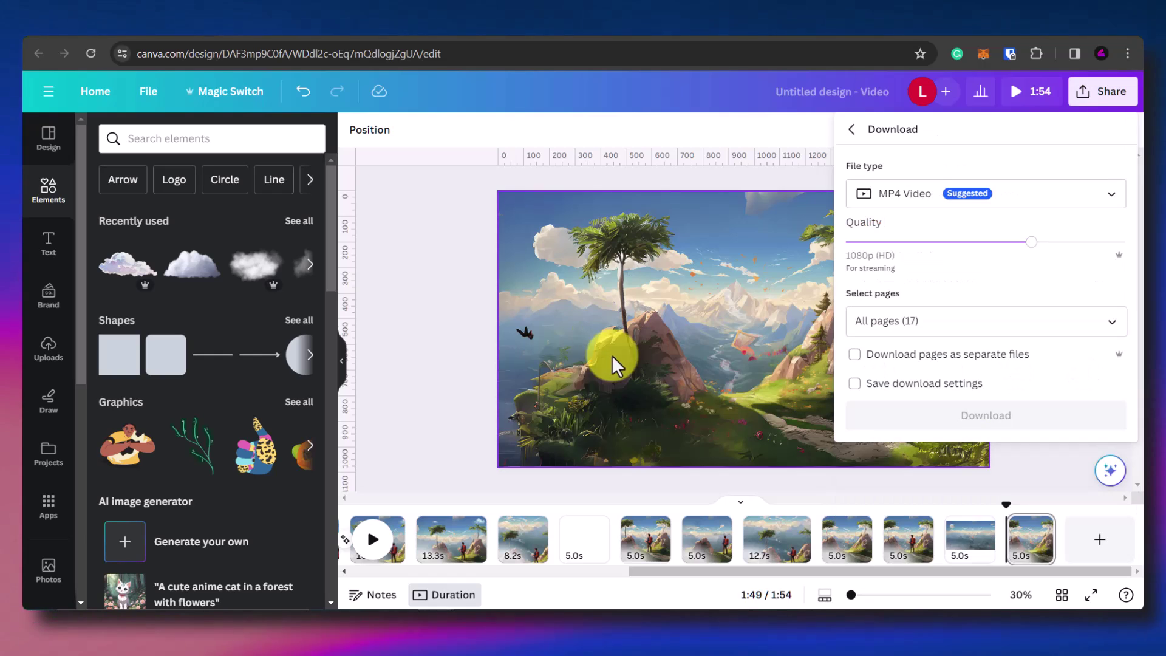
pyautogui.click(1103, 329)
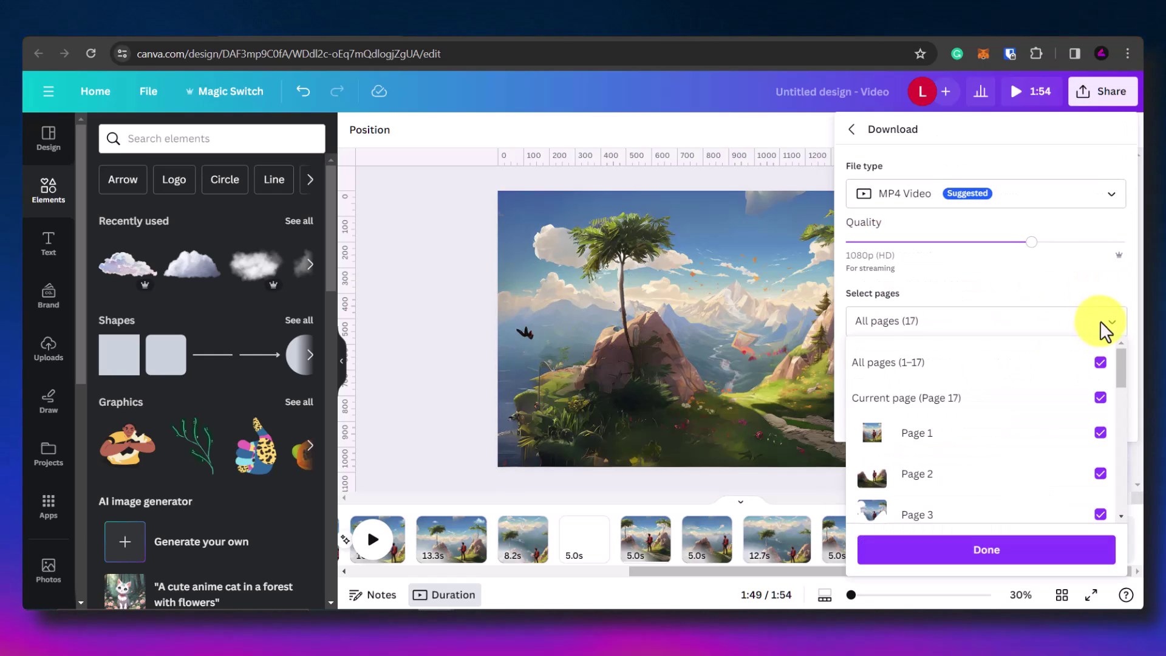
pyautogui.click(1100, 363)
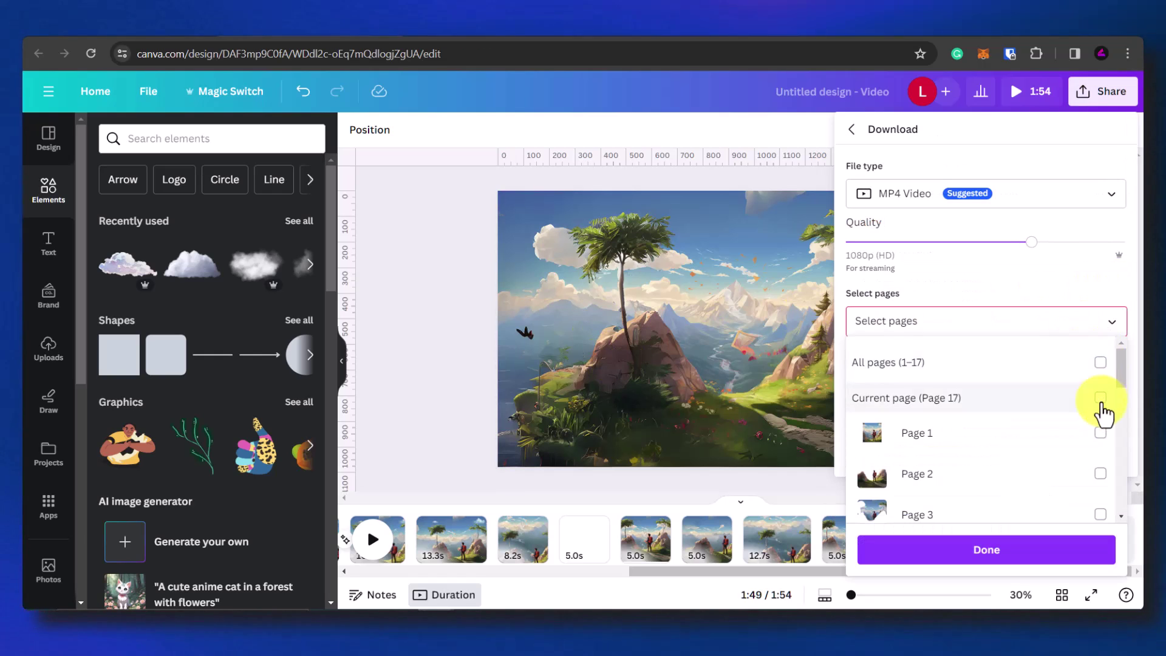
pyautogui.click(1100, 398)
pyautogui.click(1004, 551)
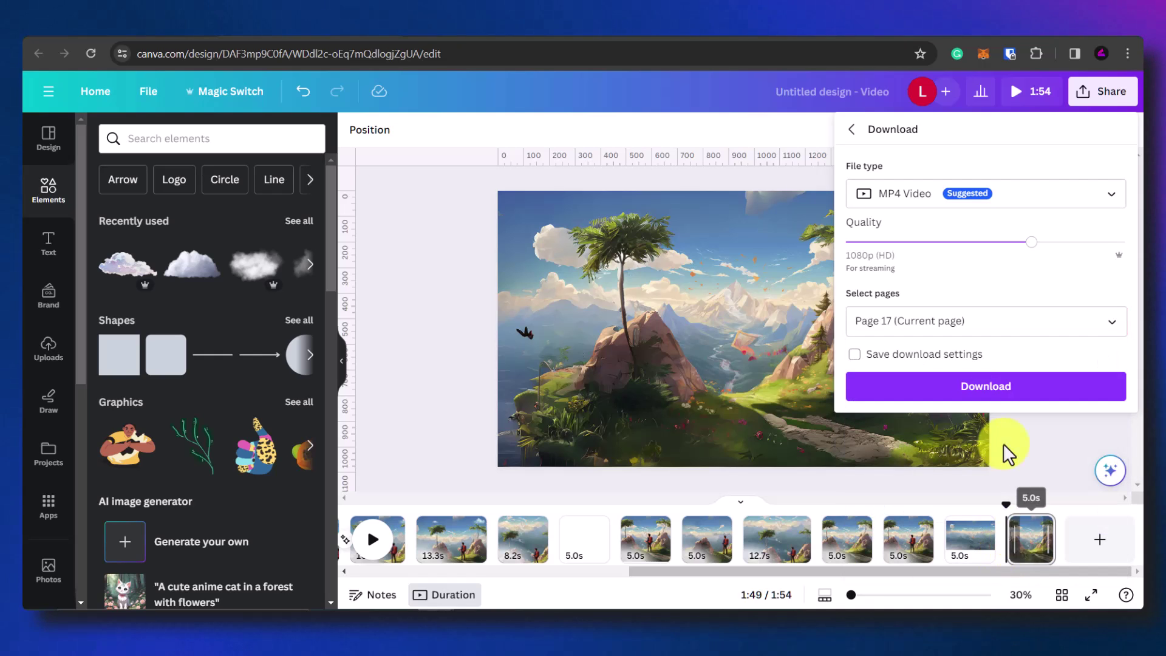
pyautogui.click(1010, 204)
pyautogui.scroll(5, 905, 237)
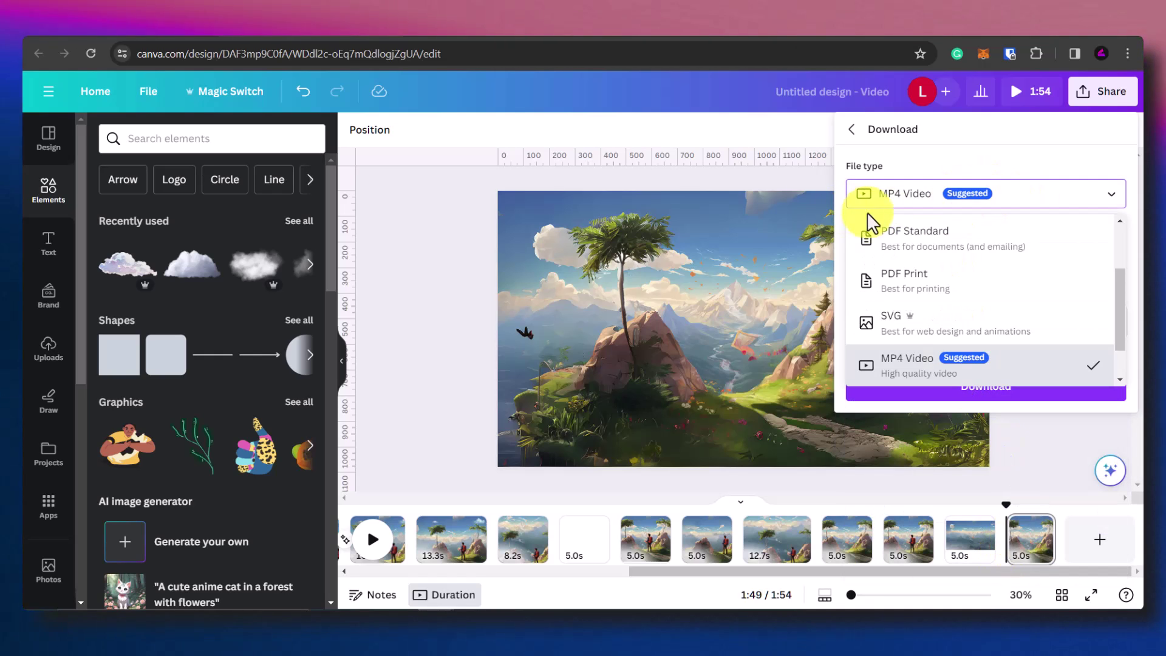
pyautogui.click(913, 304)
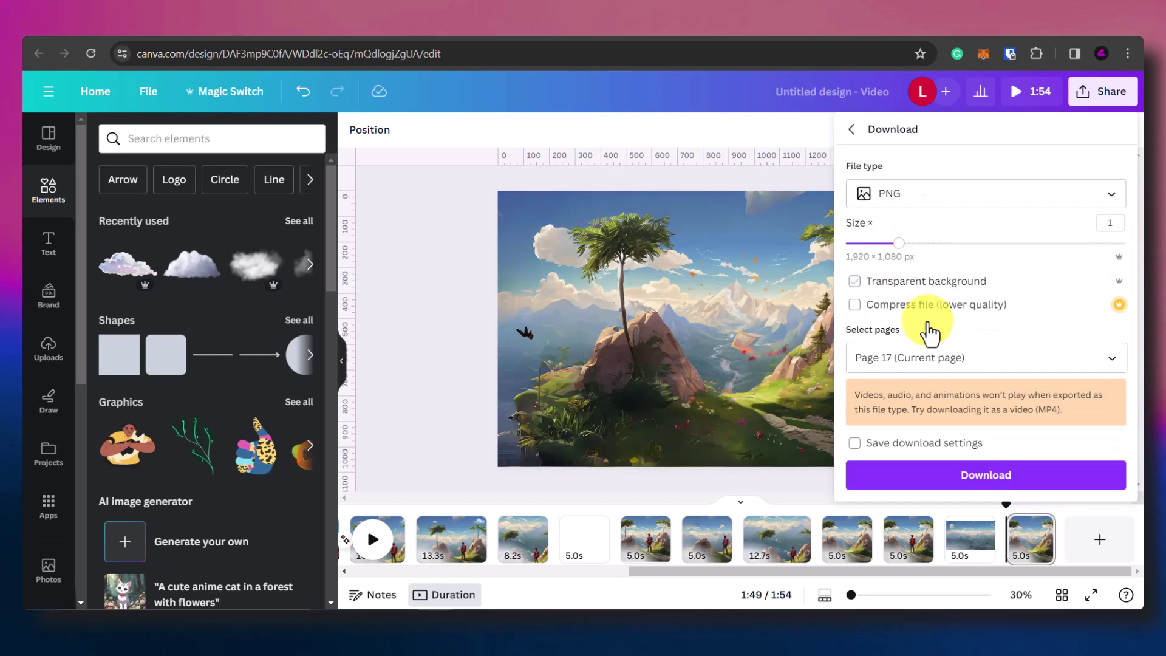
pyautogui.click(1003, 475)
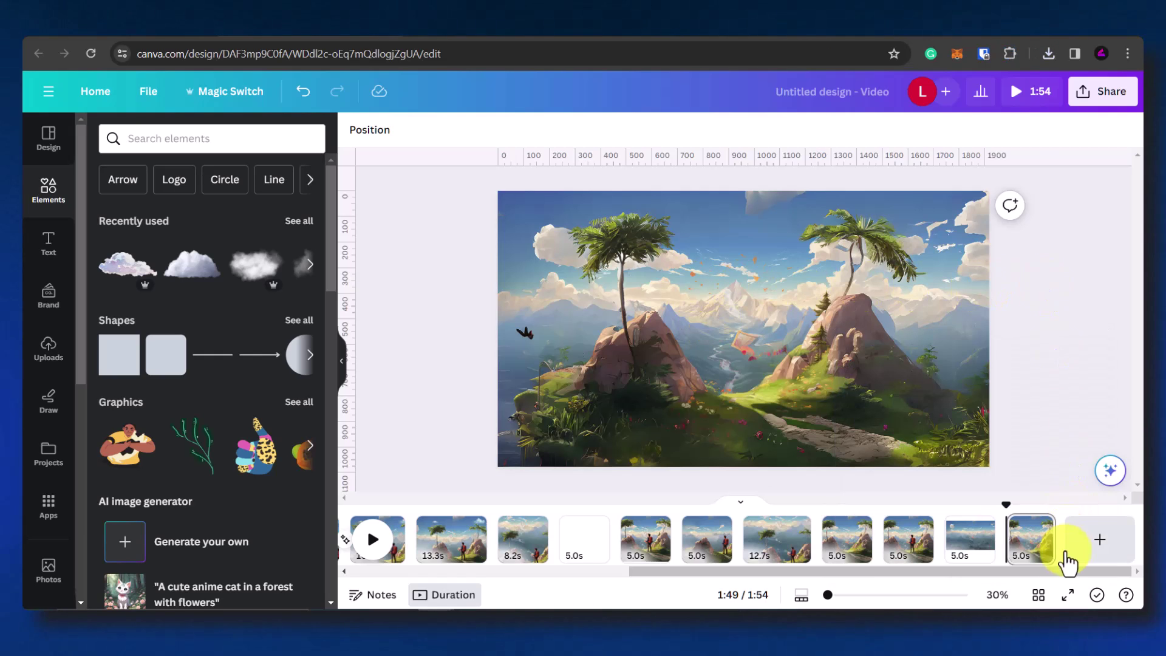
# Add a new page, drop pngtest.png from downloads onto it, and run Magic Grab.
pyautogui.click(1100, 540)
pyautogui.click(1048, 51)
pyautogui.moveTo(899, 133); pyautogui.dragTo(744, 355)
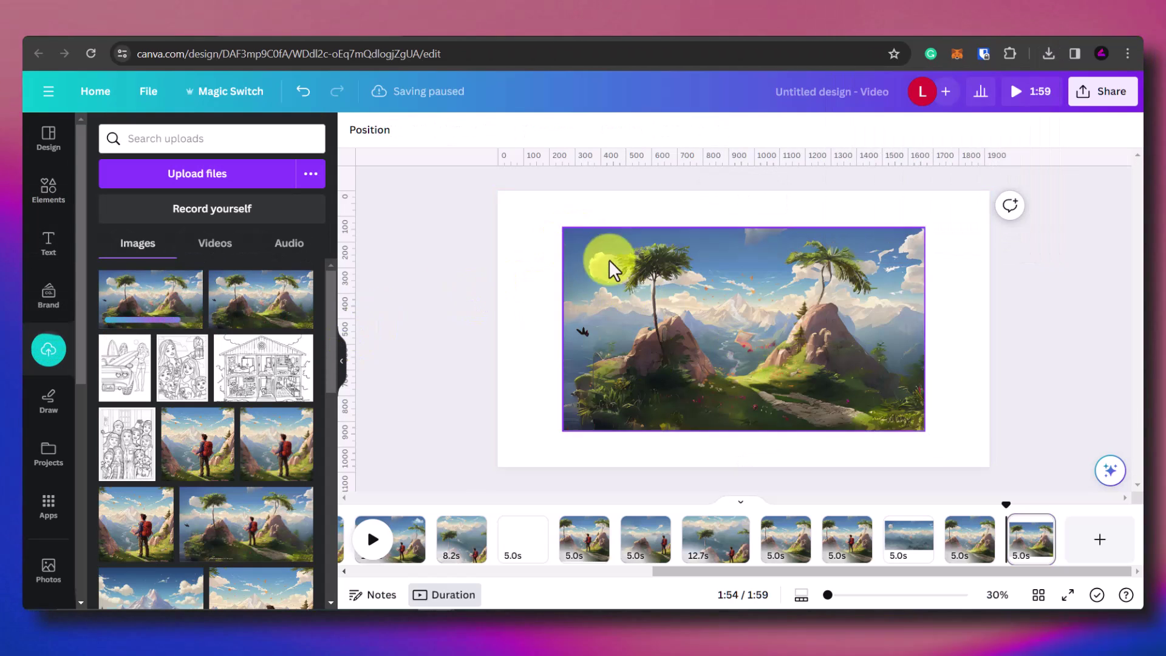
pyautogui.click(380, 130)
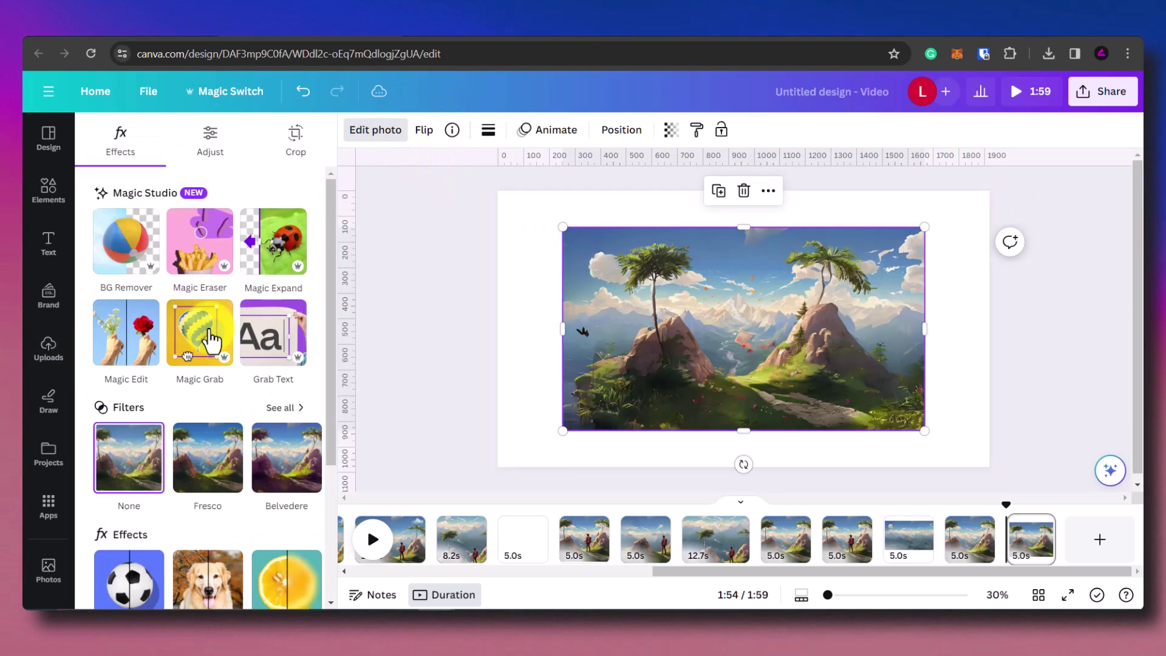
pyautogui.click(210, 341)
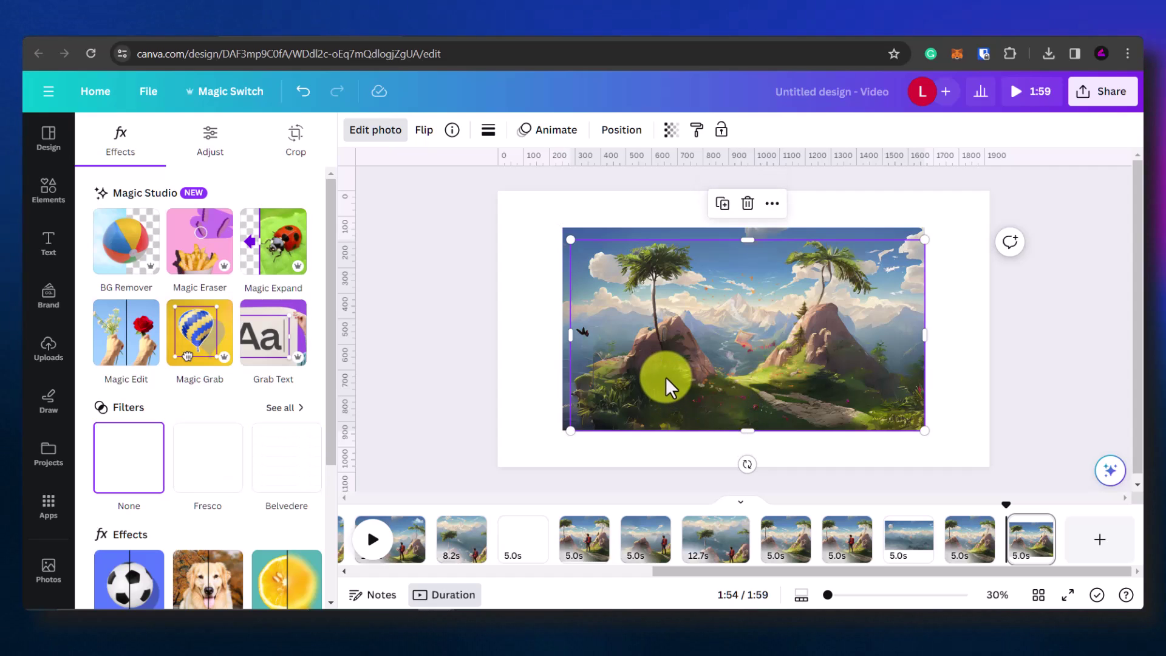
# Drag the grabbed tree-and-rock foreground layer apart from the background image.
pyautogui.moveTo(665, 370); pyautogui.dragTo(690, 386)
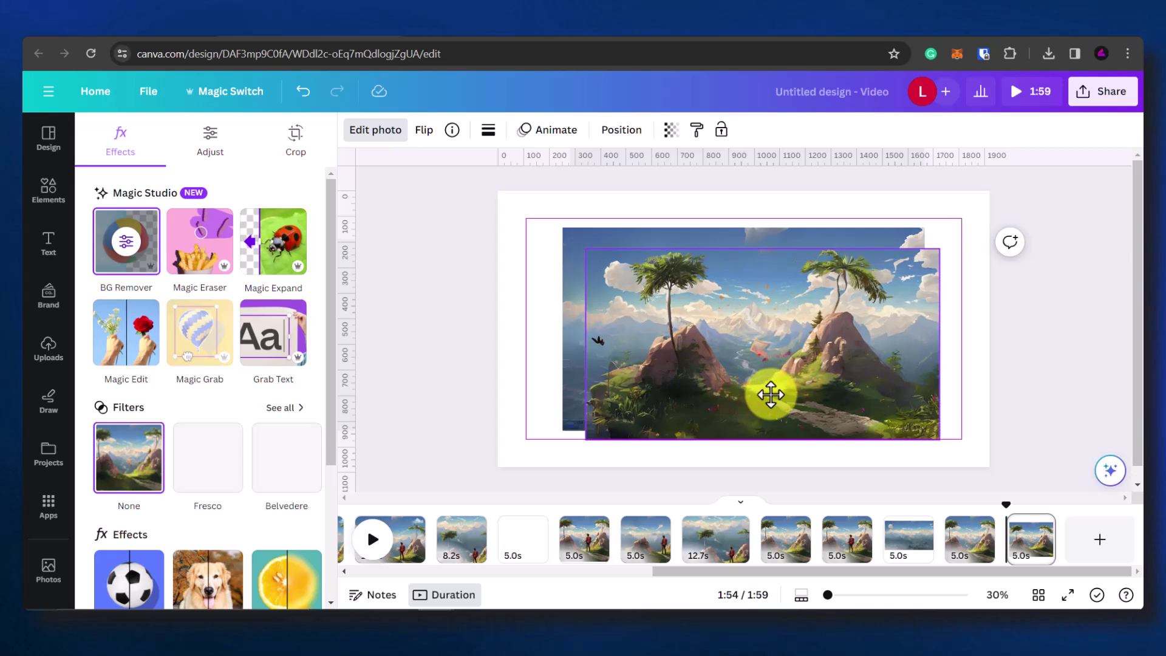
pyautogui.moveTo(774, 394); pyautogui.dragTo(666, 368)
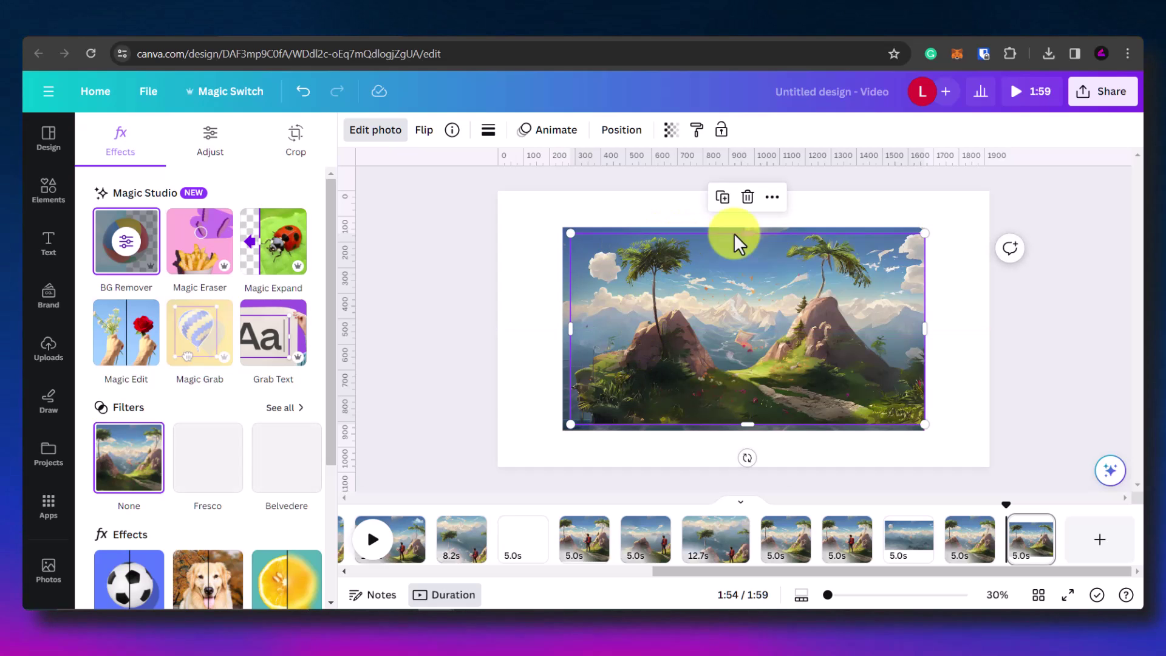
pyautogui.moveTo(812, 363); pyautogui.dragTo(1006, 398)
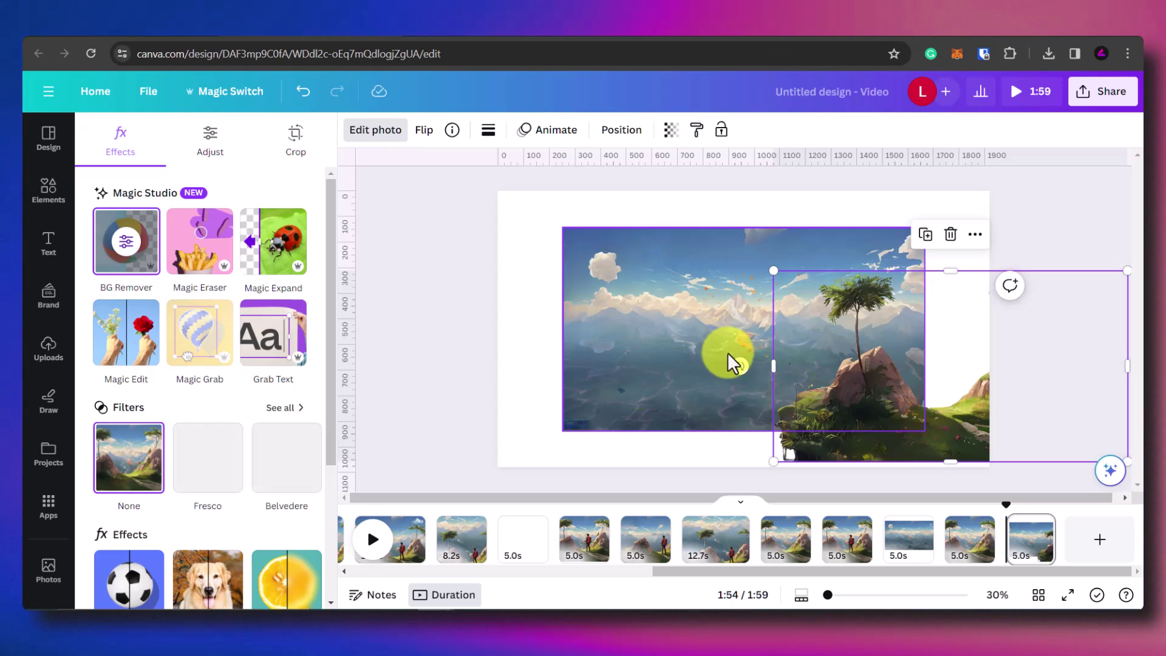
pyautogui.moveTo(906, 398); pyautogui.dragTo(498, 492)
# Enlarge the layered landscape to about 1,933 × 1,066 so it fills the page.
pyautogui.click(833, 456)
pyautogui.moveTo(563, 433); pyautogui.dragTo(504, 464)
pyautogui.moveTo(932, 227); pyautogui.dragTo(1006, 187)
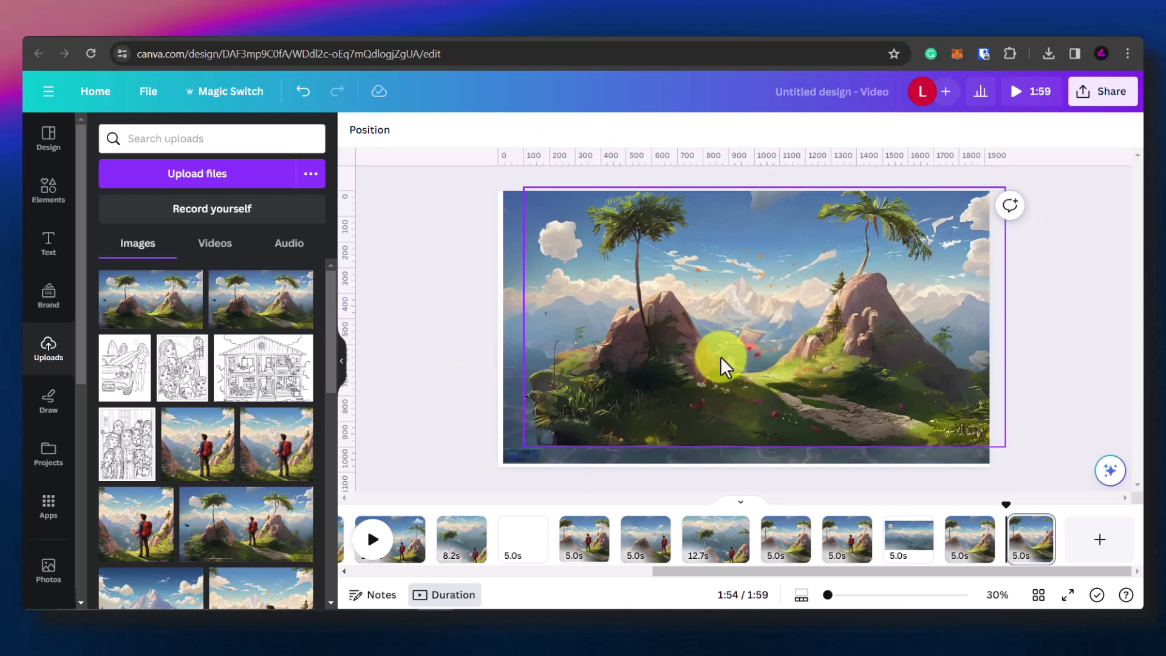
# Position the foreground landscape photo slightly right of and below the background image.
pyautogui.click(717, 363)
pyautogui.moveTo(719, 363)
pyautogui.mouseDown()
pyautogui.moveTo(794, 330)
pyautogui.moveTo(698, 375)
pyautogui.moveTo(709, 376)
pyautogui.mouseUp()
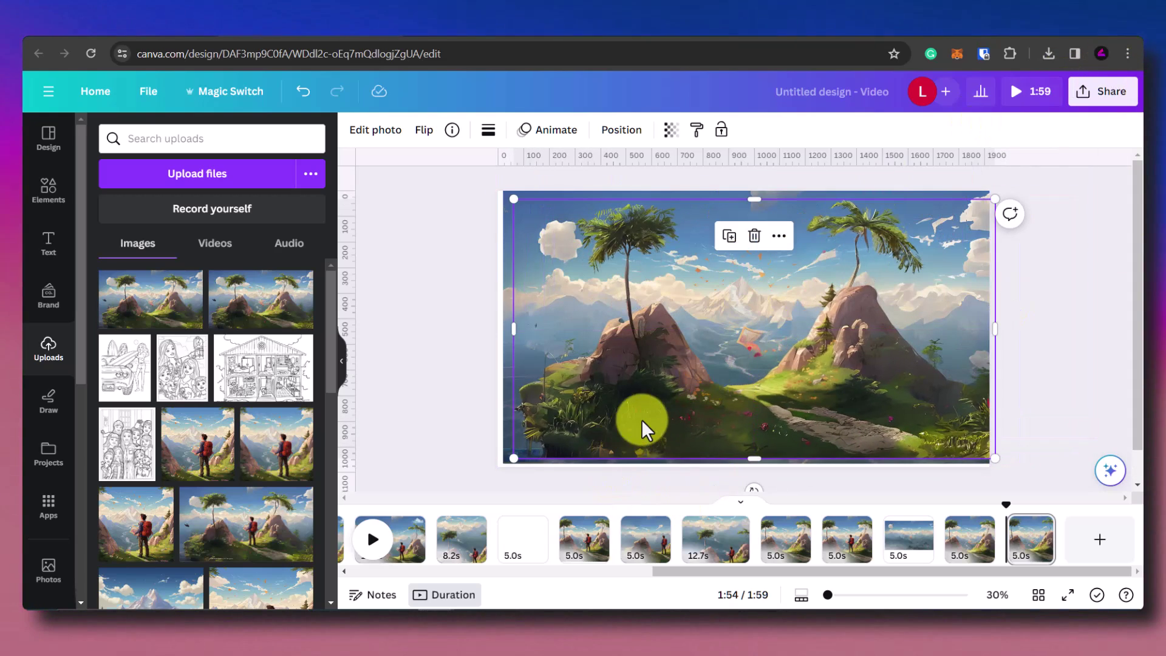
pyautogui.moveTo(642, 418); pyautogui.dragTo(671, 437)
pyautogui.moveTo(655, 379); pyautogui.dragTo(648, 355)
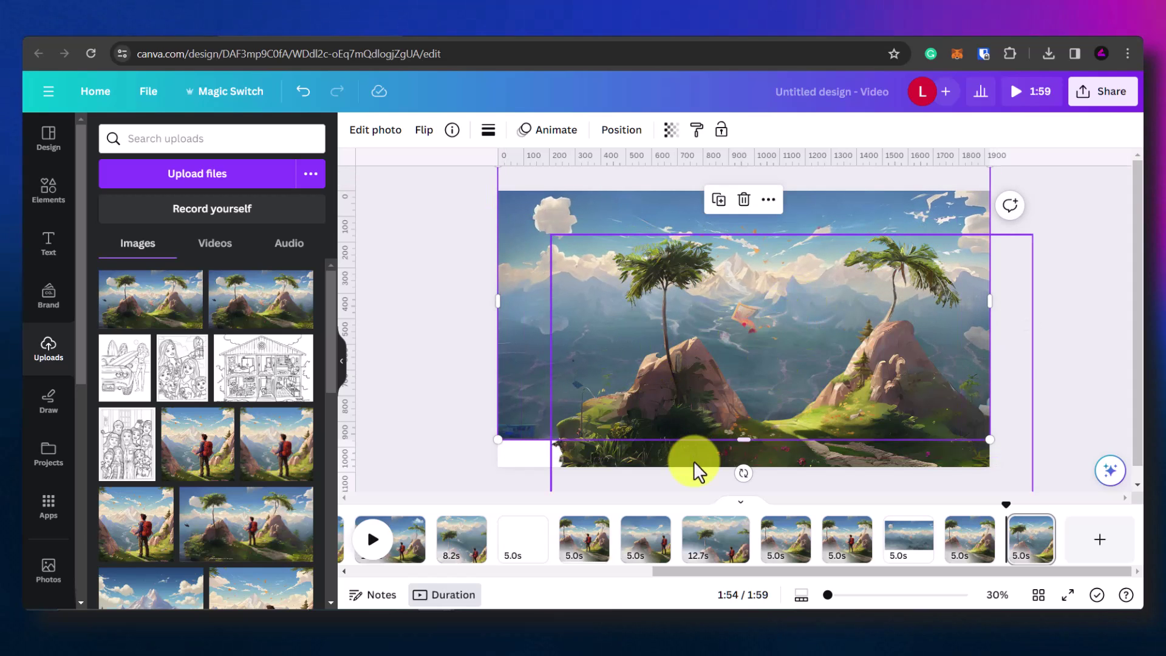
pyautogui.moveTo(694, 461); pyautogui.dragTo(695, 420)
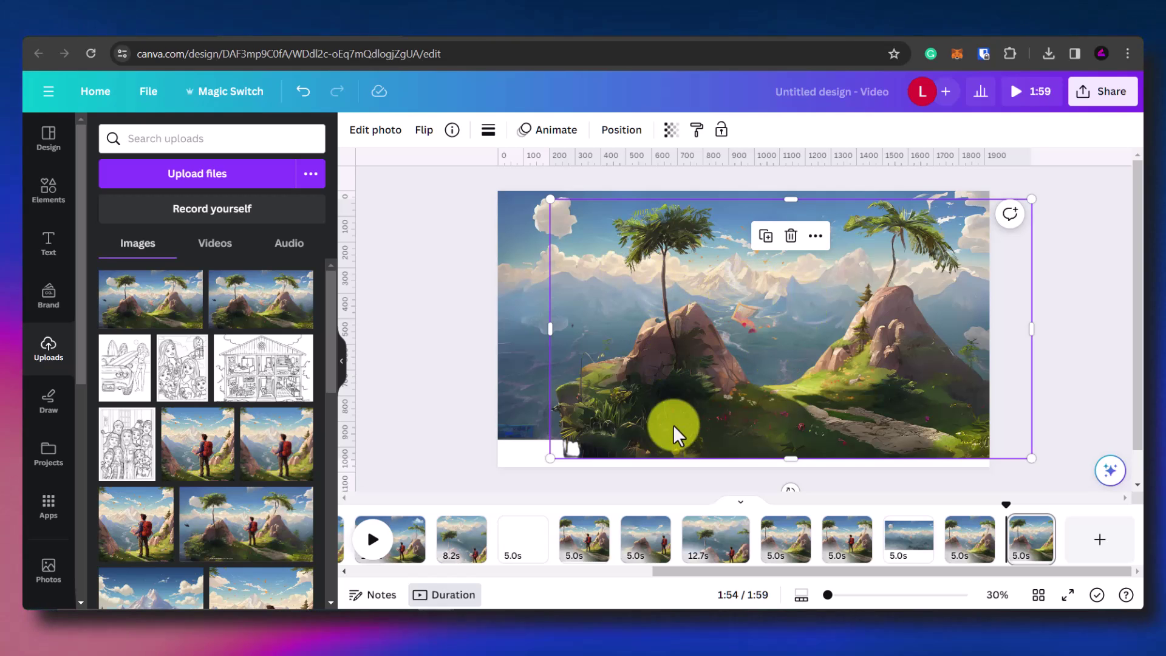
pyautogui.moveTo(672, 425); pyautogui.dragTo(728, 410)
pyautogui.click(526, 371)
pyautogui.click(600, 395)
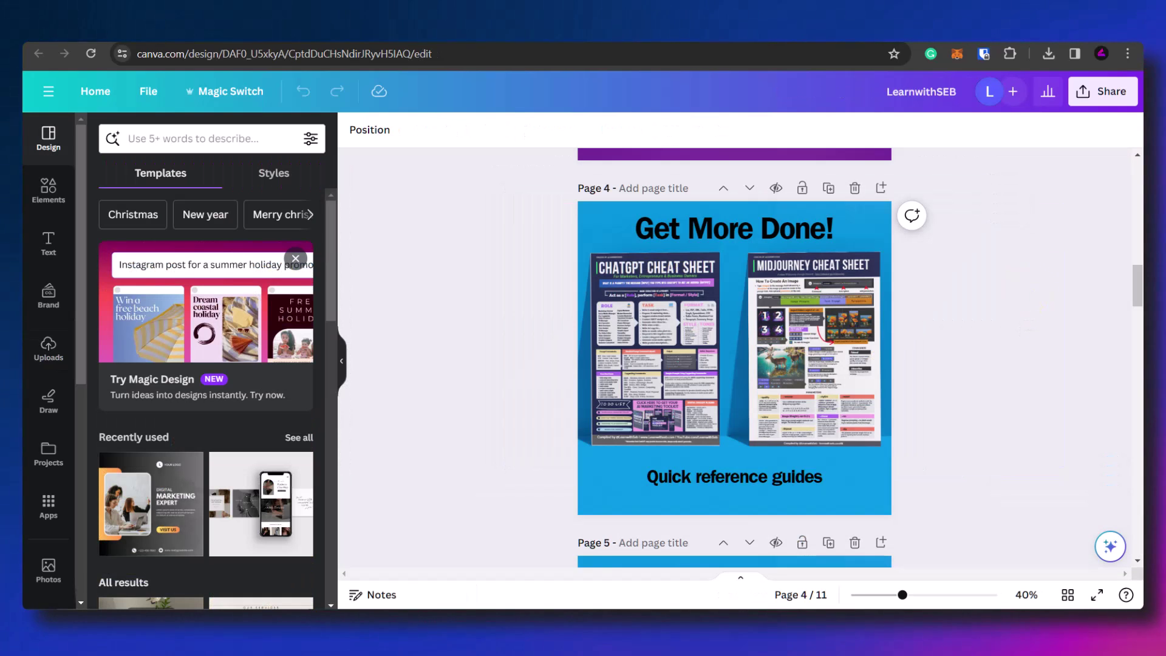
# Scroll the 11-page design to Page 4, 'Get More Done!', and adjust the zoom.
pyautogui.middleClick(970, 399)
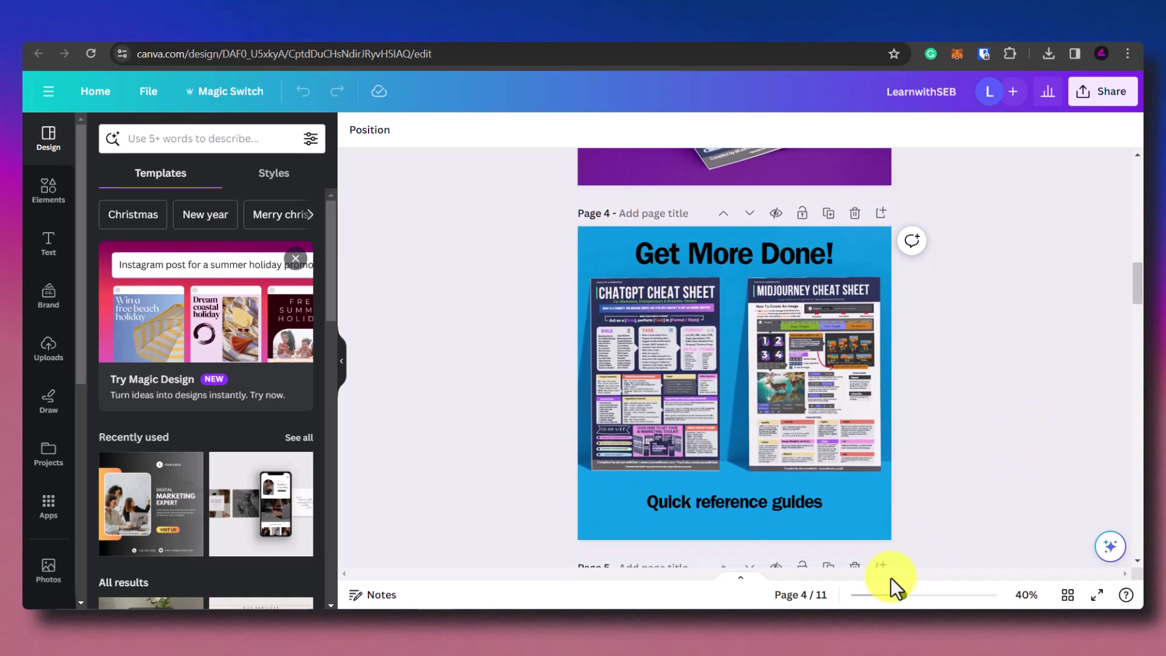
pyautogui.moveTo(902, 595)
pyautogui.mouseDown()
pyautogui.moveTo(926, 595)
pyautogui.moveTo(903, 596)
pyautogui.mouseUp()
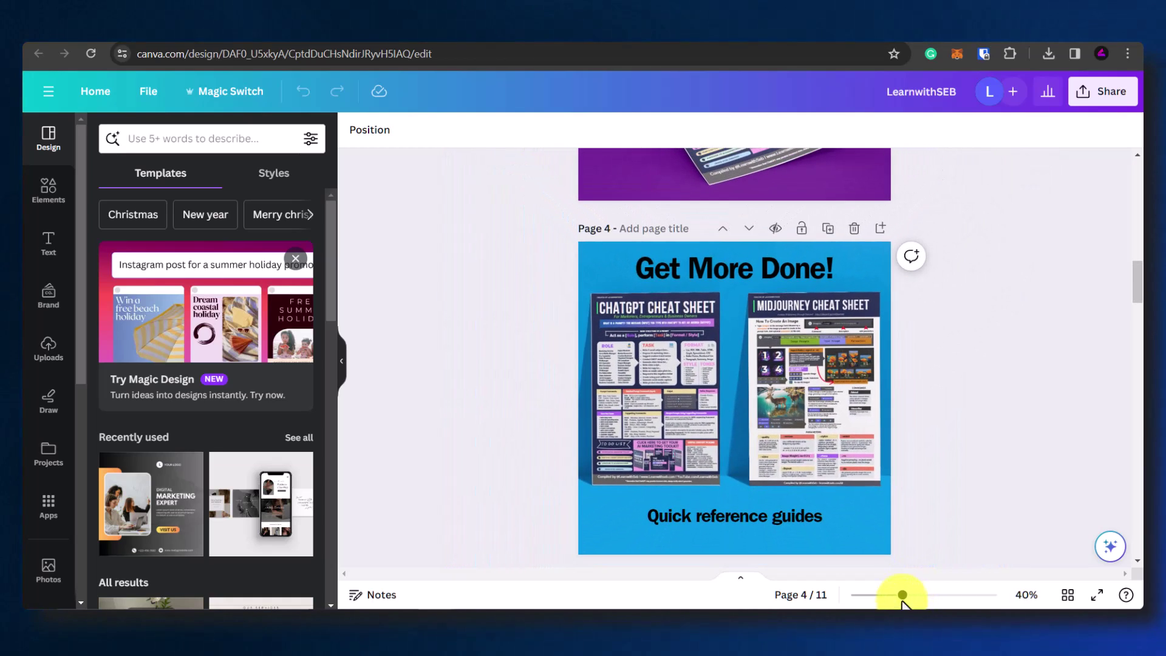